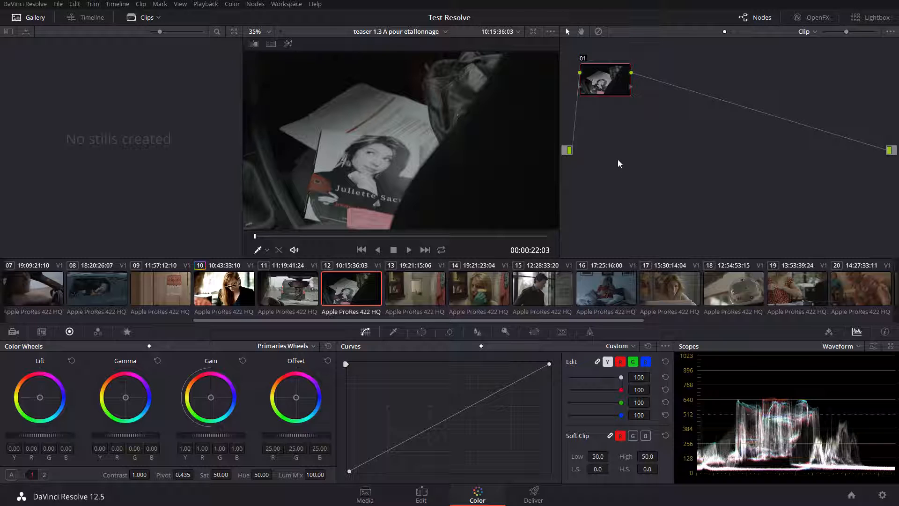
- Review the graded picture and node of clip 10, and return to clip 12
{"action": "left_click", "coordinate": [234, 290]}
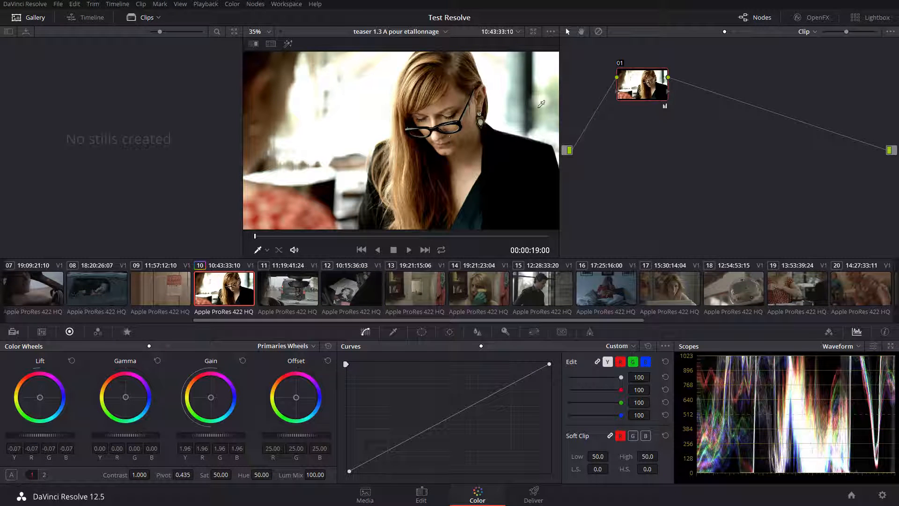
{"action": "left_click_drag", "start_coordinate": [649, 80], "coordinate": [648, 78]}
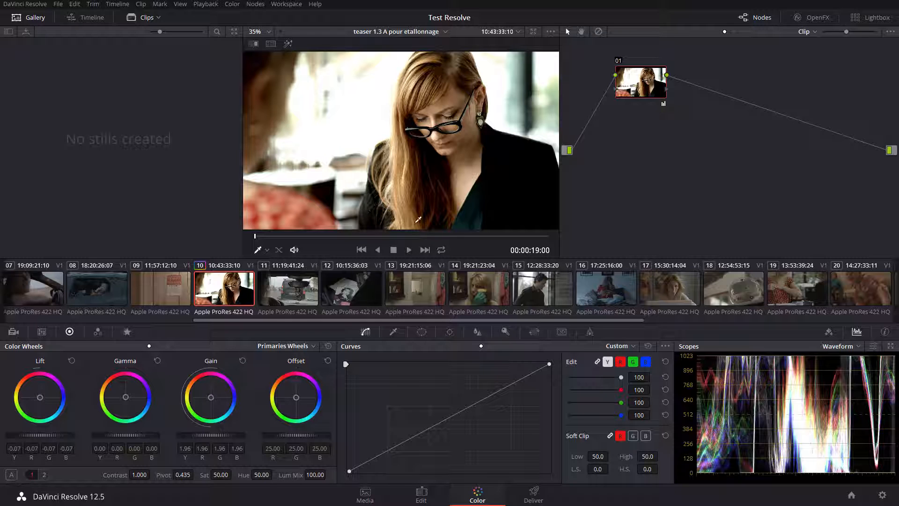
{"action": "left_click", "coordinate": [356, 279]}
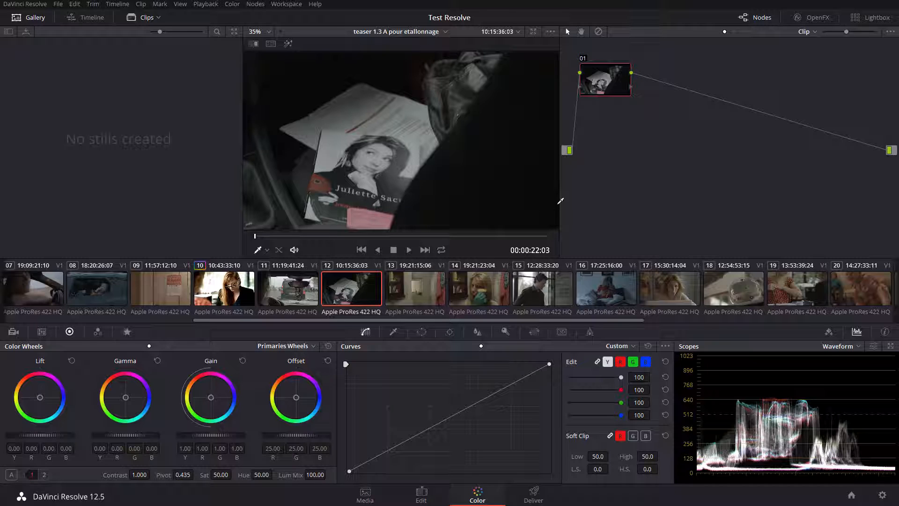
- Add a circular window to clip 12's node, highlight its selection and move it to about pan 46.32 and tilt 51.67
{"action": "left_click", "coordinate": [421, 332]}
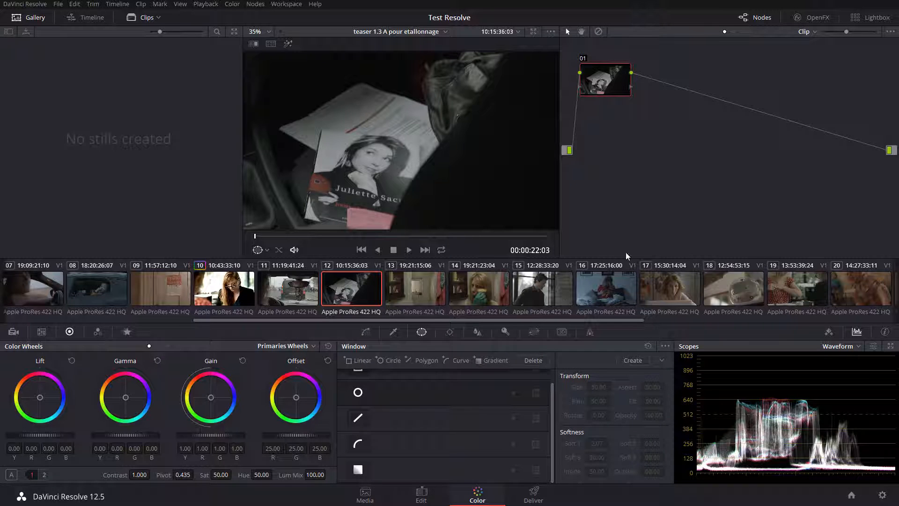
{"action": "left_click", "coordinate": [357, 392]}
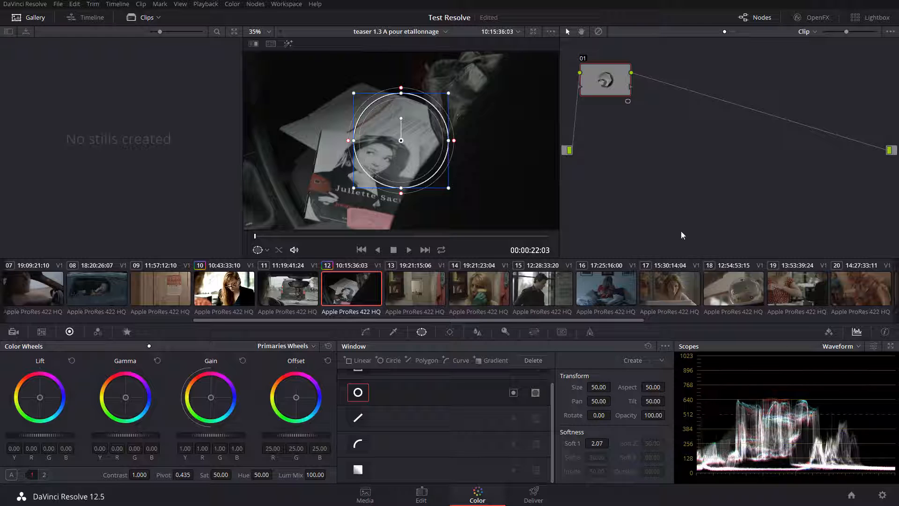
{"action": "key", "text": "shift+h"}
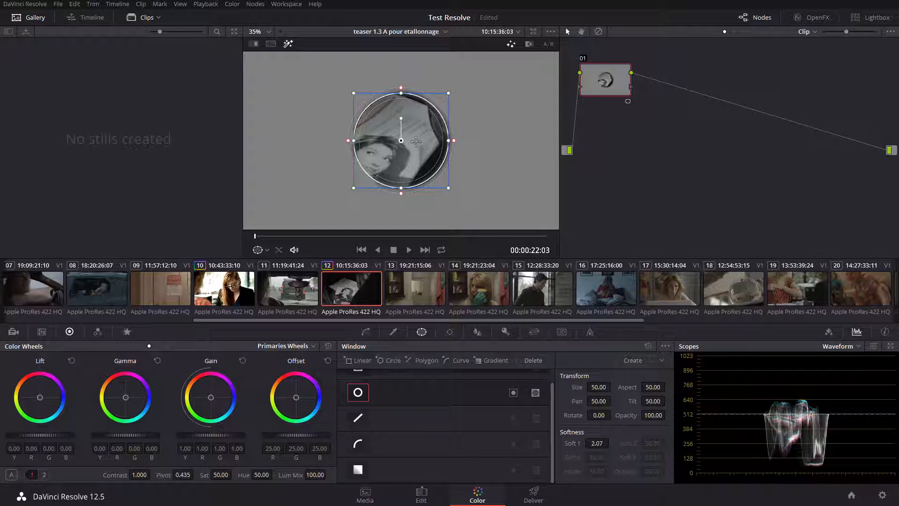
{"action": "left_click_drag", "start_coordinate": [451, 127], "coordinate": [366, 119]}
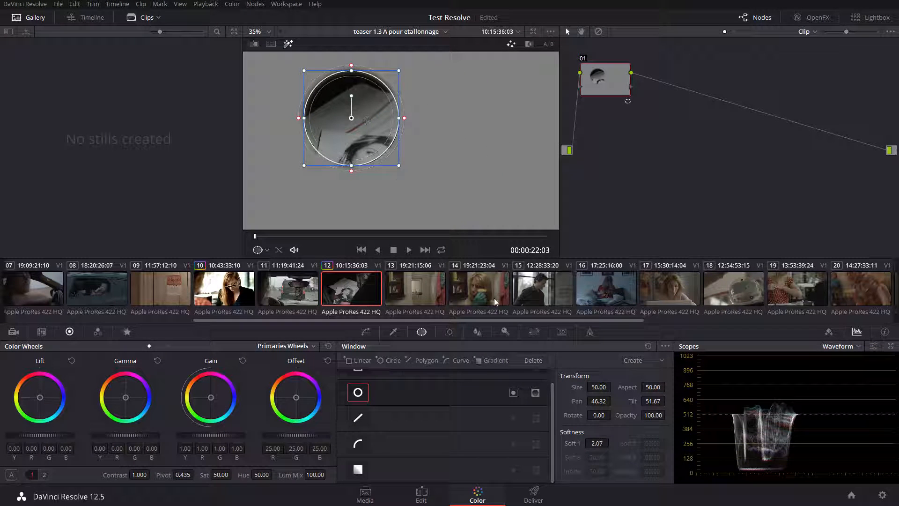
- Invert the circular window, move it over the face on the book cover, and undo the inversion
{"action": "left_click", "coordinate": [512, 395]}
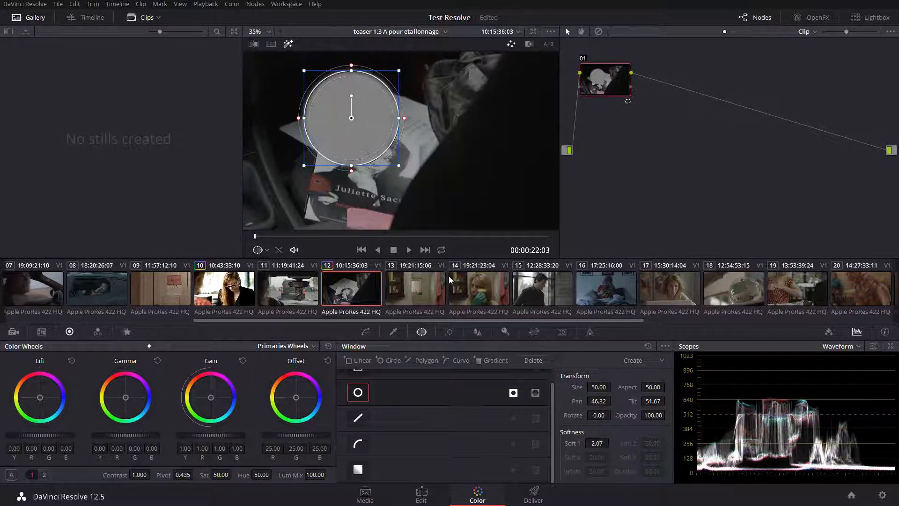
{"action": "left_click_drag", "start_coordinate": [356, 105], "coordinate": [385, 138]}
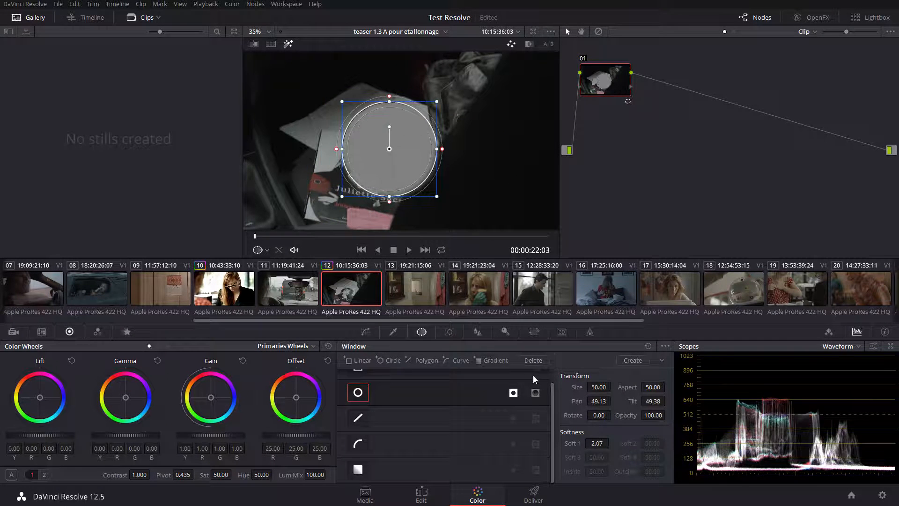
{"action": "left_click", "coordinate": [513, 392]}
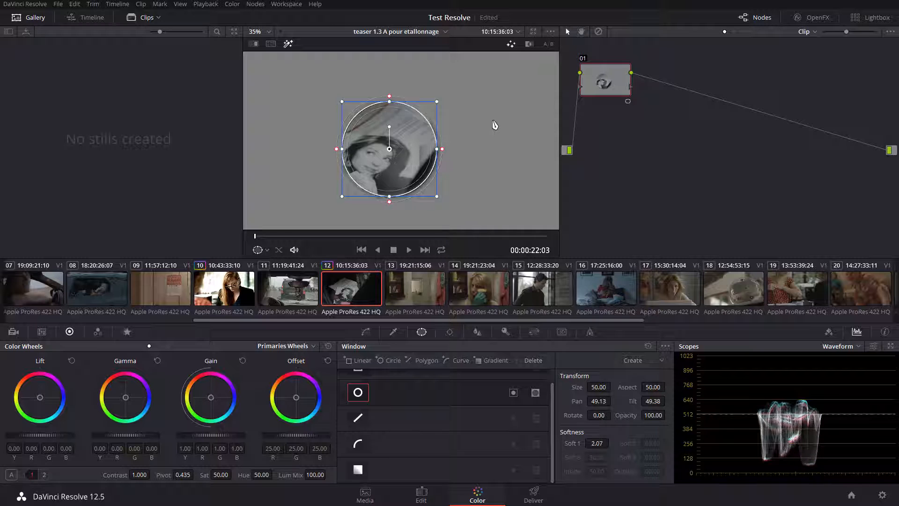
- Shrink the circular window, rotate it to about 3.96, and center it on the pink label while examining an enlarged waveform scope
{"action": "left_click_drag", "start_coordinate": [389, 127], "coordinate": [392, 207]}
{"action": "left_click_drag", "start_coordinate": [425, 169], "coordinate": [380, 206]}
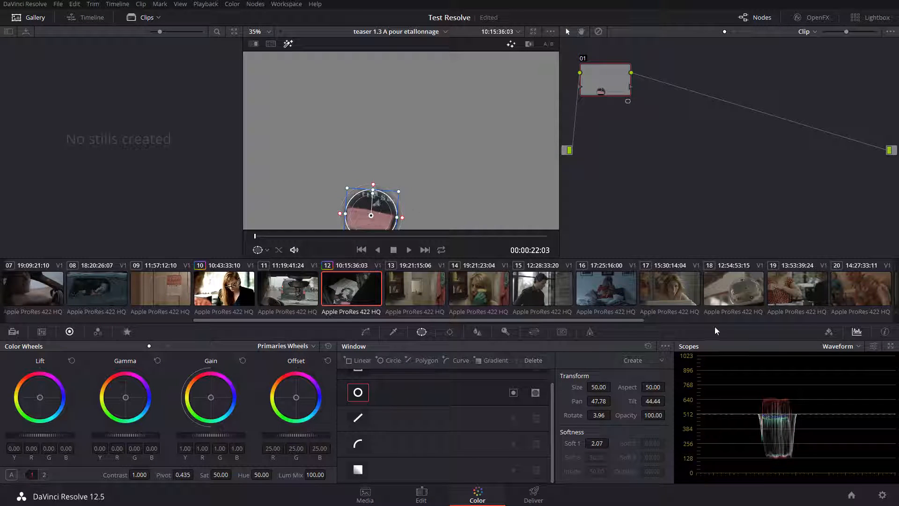
{"action": "left_click", "coordinate": [890, 345]}
{"action": "left_click_drag", "start_coordinate": [631, 139], "coordinate": [808, 74]}
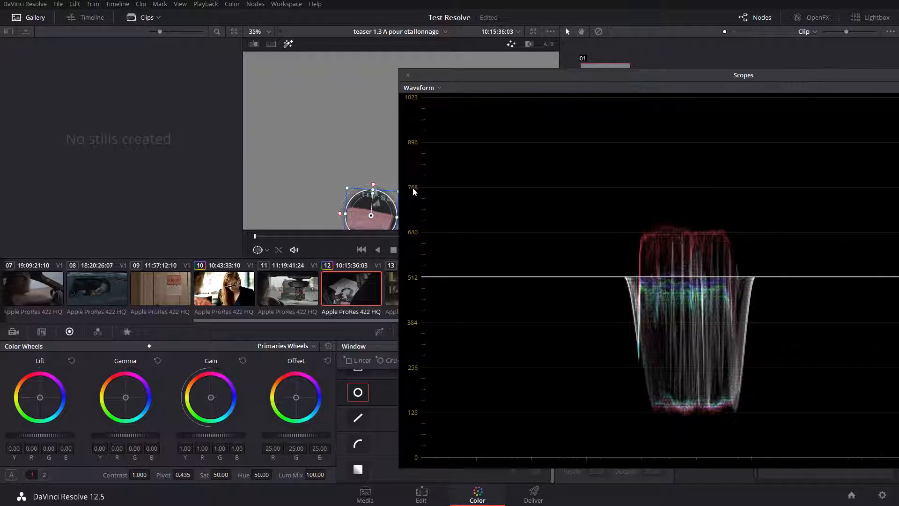
{"action": "left_click_drag", "start_coordinate": [368, 204], "coordinate": [363, 218]}
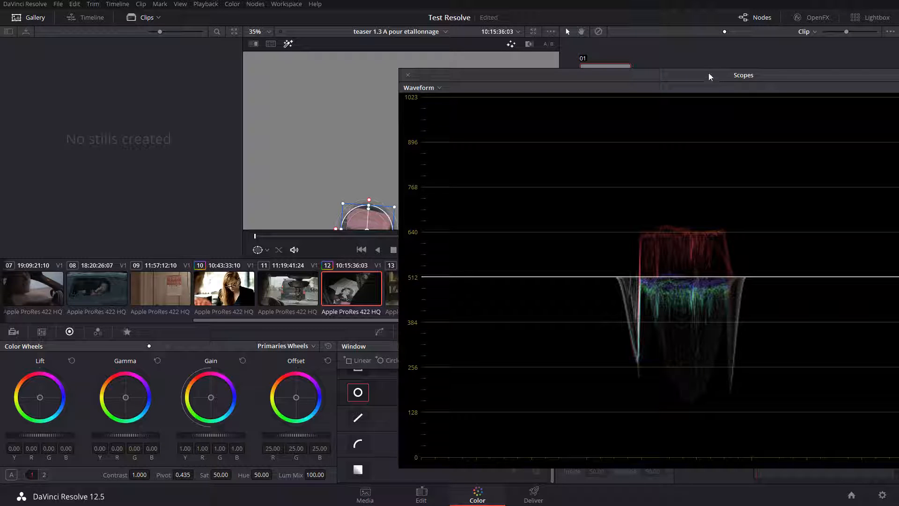
- Reposition the floating scope window over the viewer and switch it from waveform to vectorscope
{"action": "left_click_drag", "start_coordinate": [708, 74], "coordinate": [432, 48]}
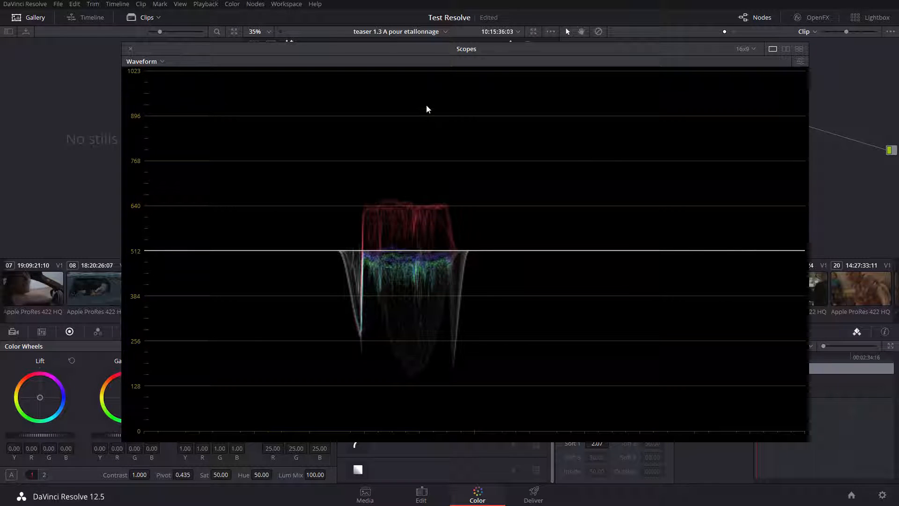
{"action": "left_click", "coordinate": [143, 62]}
{"action": "left_click", "coordinate": [168, 94]}
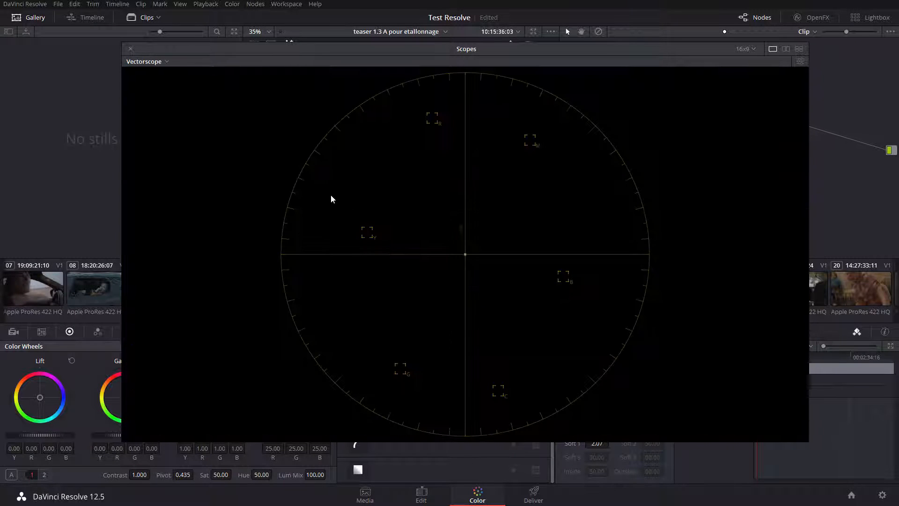
{"action": "left_click", "coordinate": [800, 62]}
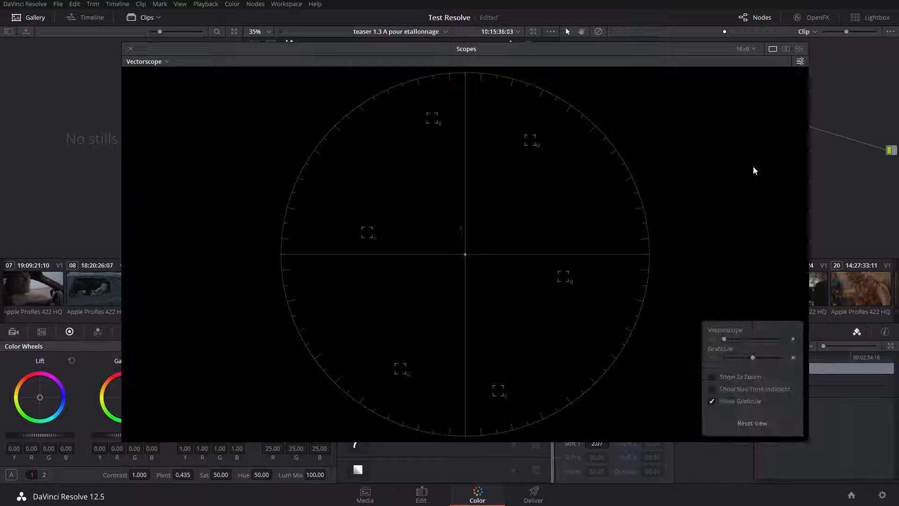
{"action": "left_click", "coordinate": [769, 304]}
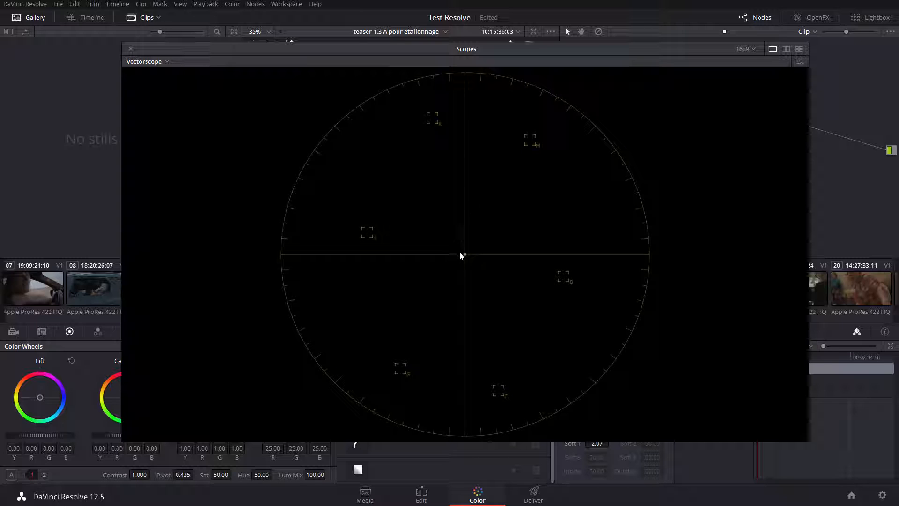
- Brighten the vectorscope trace, dim the graticule slightly and enable the 2x zoom display
{"action": "left_click", "coordinate": [800, 61]}
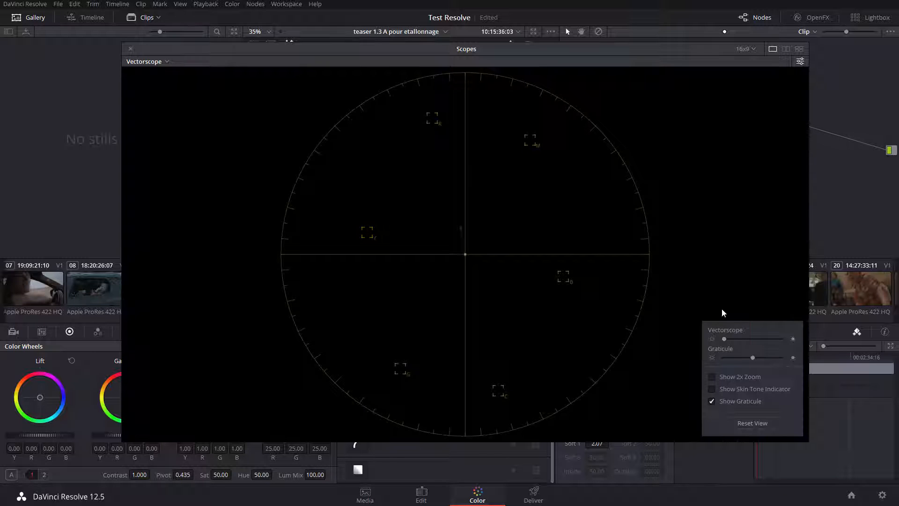
{"action": "left_click_drag", "start_coordinate": [723, 339], "coordinate": [762, 342]}
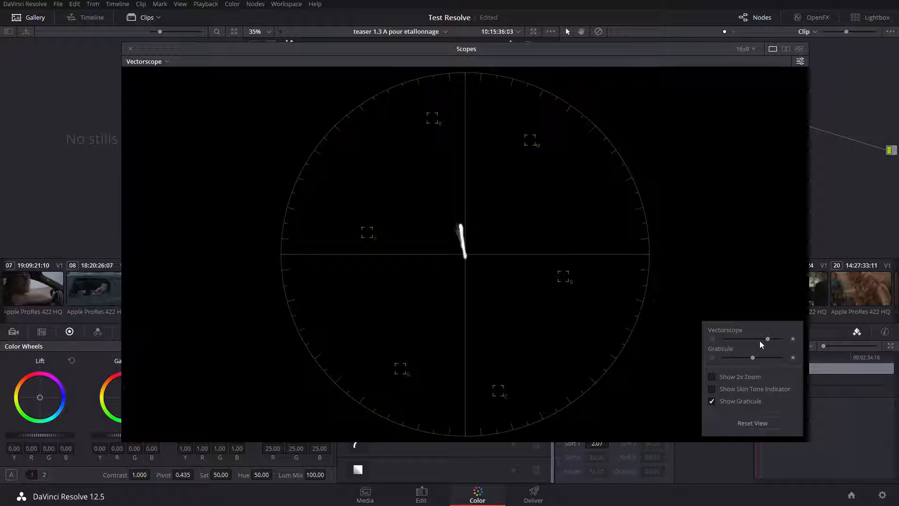
{"action": "mouse_move", "coordinate": [752, 357]}
{"action": "left_mouse_down"}
{"action": "mouse_move", "coordinate": [738, 353]}
{"action": "mouse_move", "coordinate": [769, 360]}
{"action": "mouse_move", "coordinate": [743, 358]}
{"action": "left_mouse_up"}
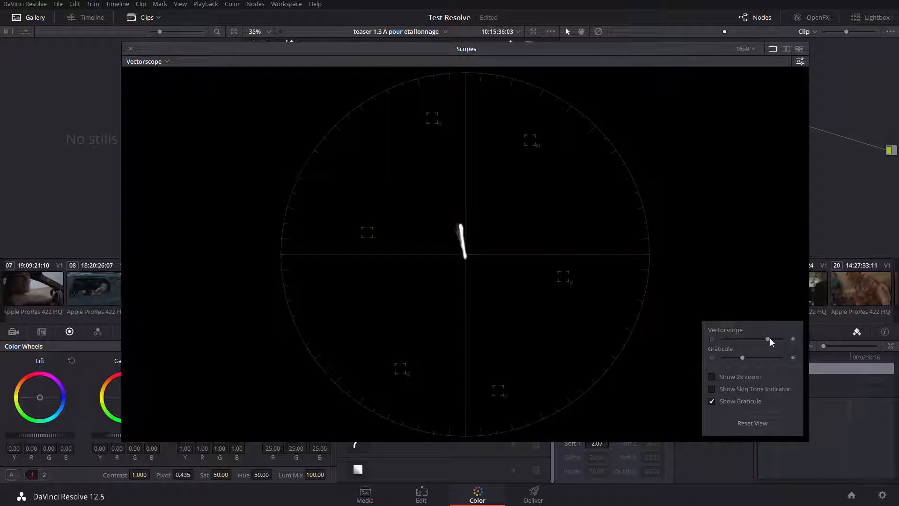
{"action": "left_click_drag", "start_coordinate": [772, 338], "coordinate": [755, 339]}
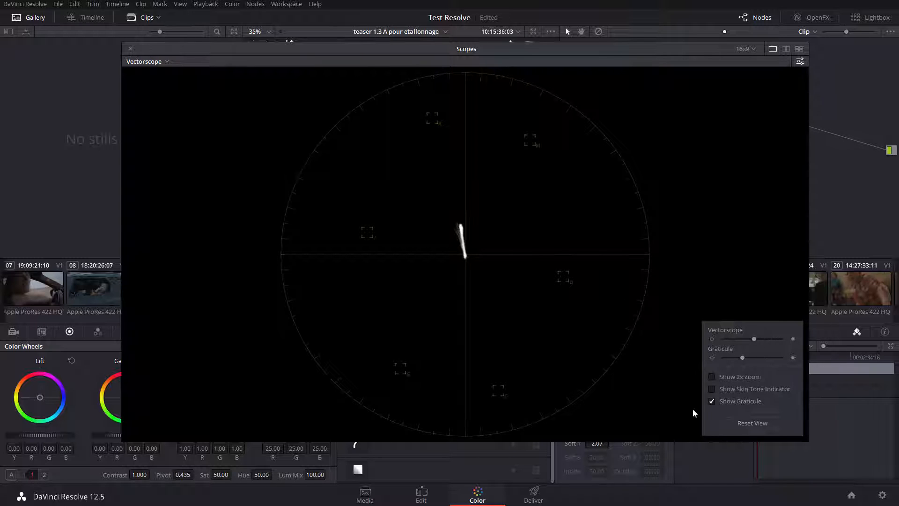
{"action": "left_click", "coordinate": [710, 376]}
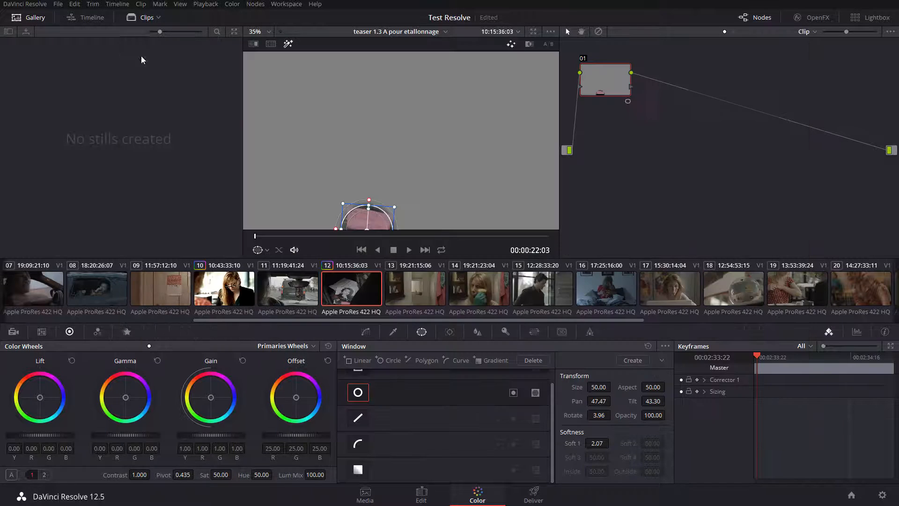
- Close the floating scope, redisplay the docked waveform and disable the circular window on clip 12
{"action": "left_click", "coordinate": [130, 49]}
{"action": "left_click", "coordinate": [857, 332]}
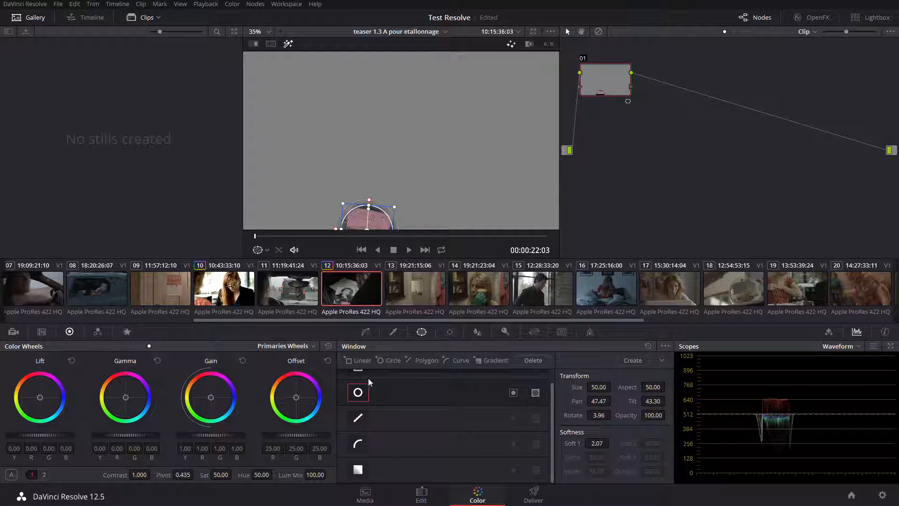
{"action": "left_click", "coordinate": [361, 395]}
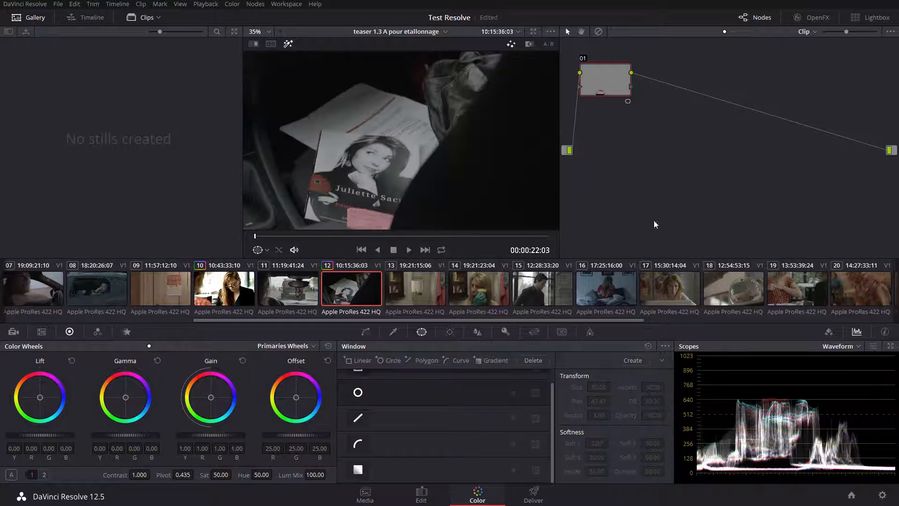
- Open the HSL qualifier and enlarge the viewer by hiding the gallery and clips, framing the pink label at 75% zoom
{"action": "left_click", "coordinate": [398, 334]}
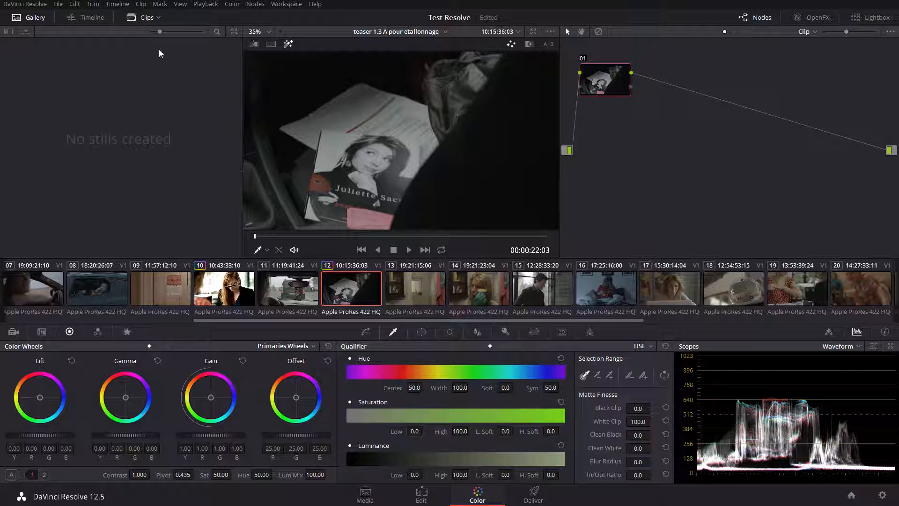
{"action": "left_click", "coordinate": [36, 21]}
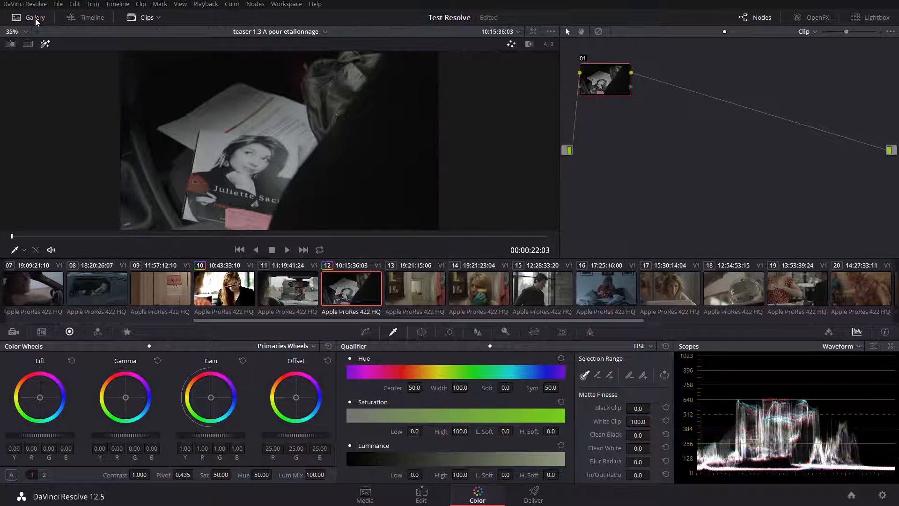
{"action": "left_click", "coordinate": [36, 22]}
{"action": "left_click", "coordinate": [144, 18]}
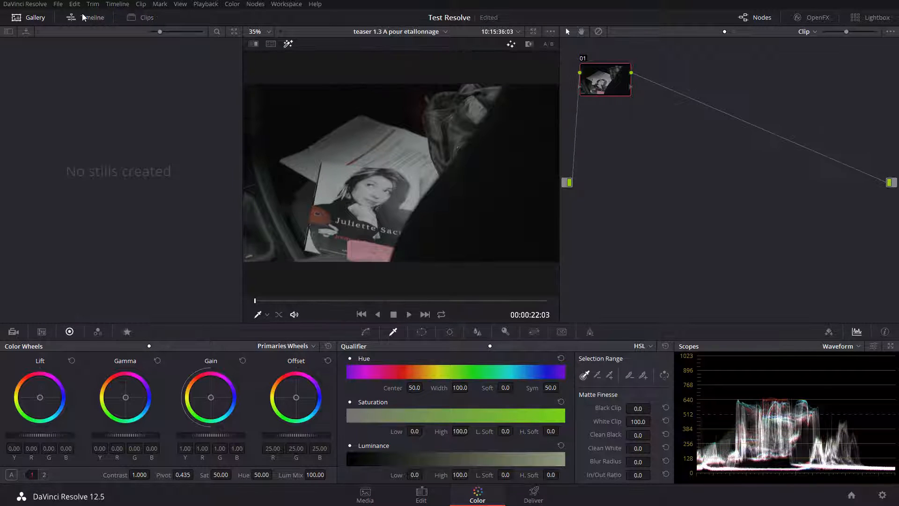
{"action": "left_click", "coordinate": [24, 19]}
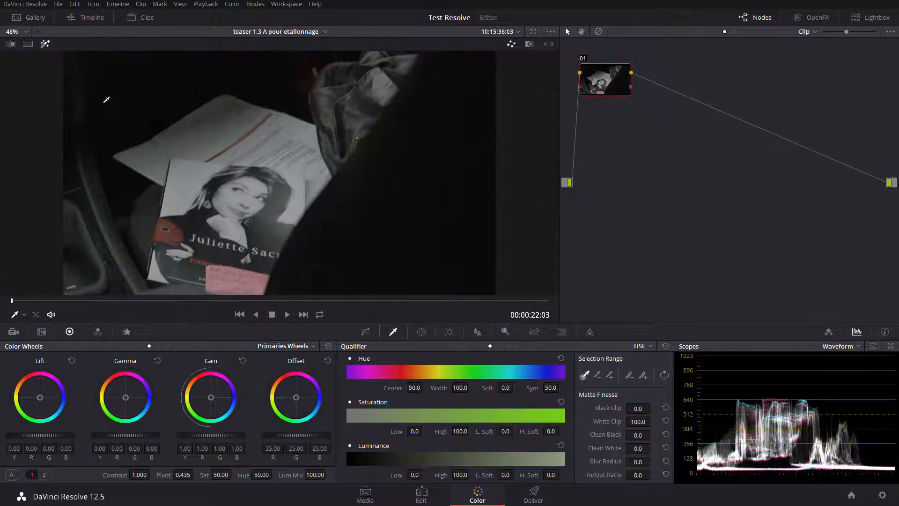
{"action": "left_click_drag", "start_coordinate": [560, 226], "coordinate": [617, 220]}
{"action": "scroll", "coordinate": [411, 227], "scroll_direction": "up", "scroll_amount": 5}
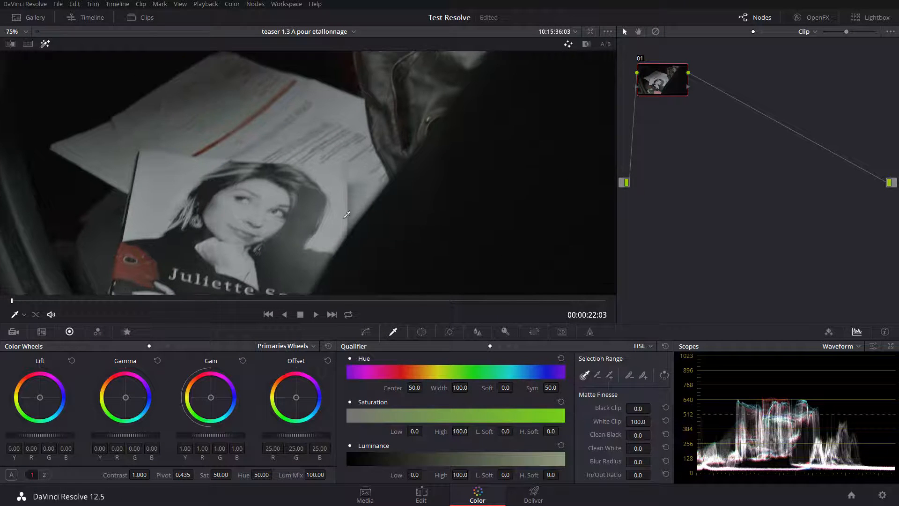
{"action": "left_click_drag", "start_coordinate": [301, 190], "coordinate": [269, 144]}
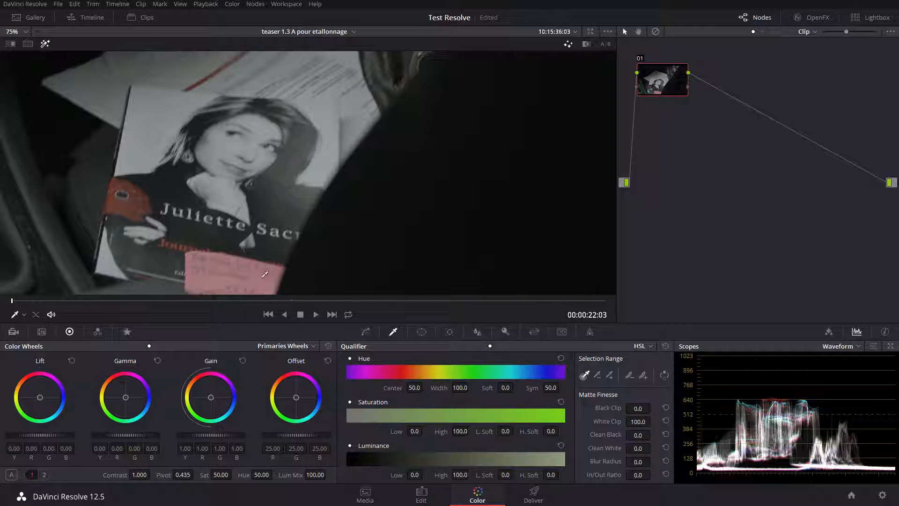
- Sample the pink label's color with the qualifier and compare the selection in the normal, highlight and black-and-white matte views
{"action": "left_click", "coordinate": [265, 275]}
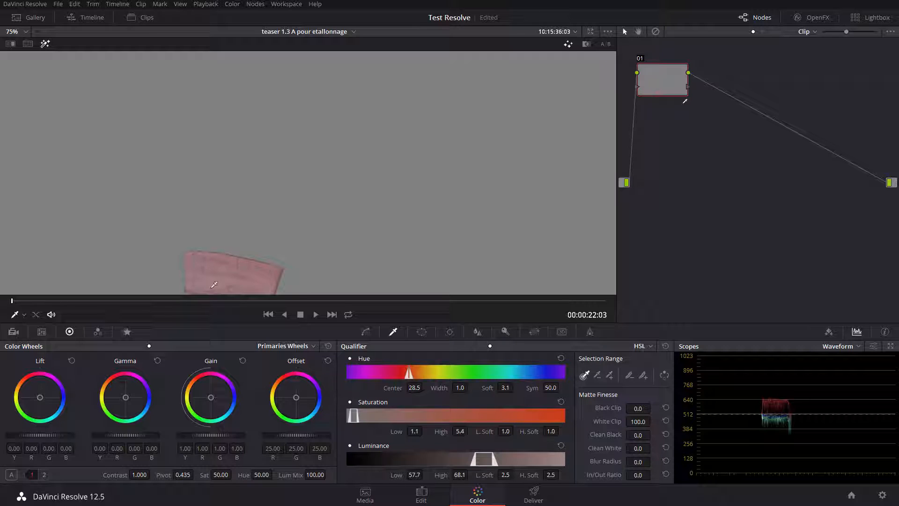
{"action": "left_click", "coordinate": [586, 46]}
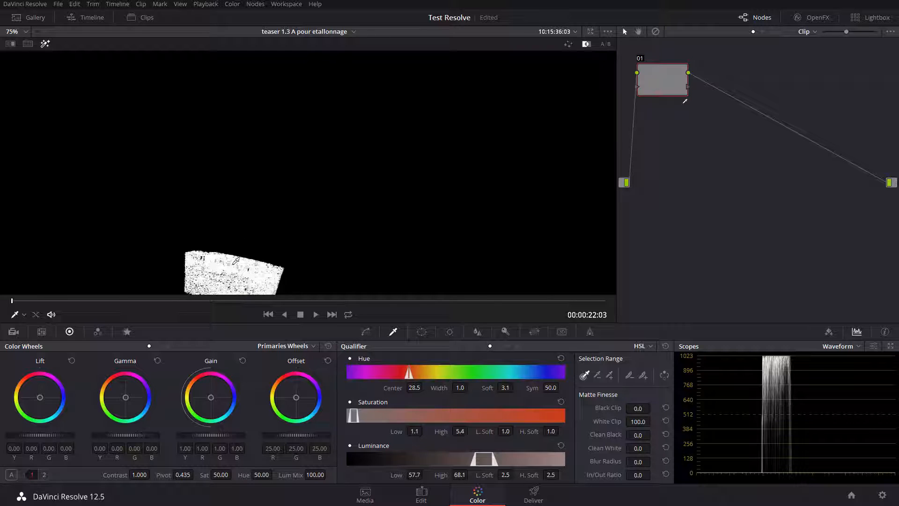
{"action": "key", "text": "alt+shift+h"}
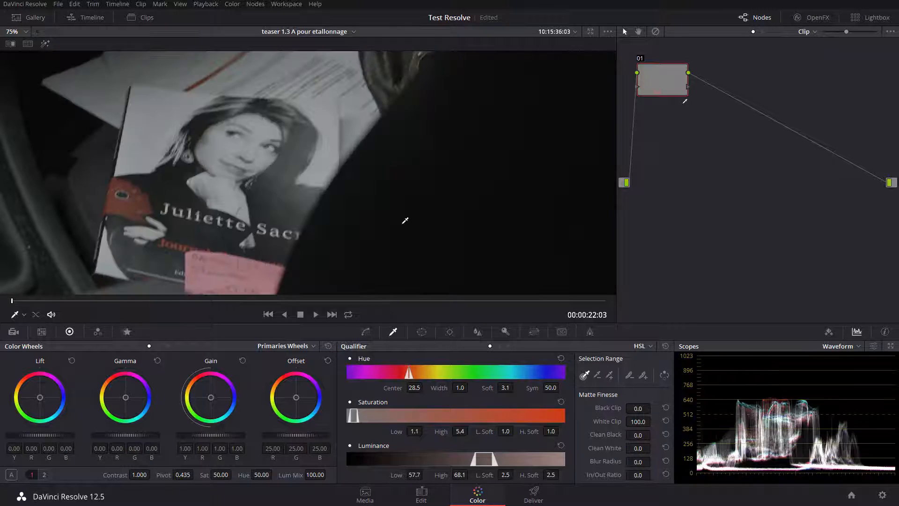
{"action": "key", "text": "shift+h"}
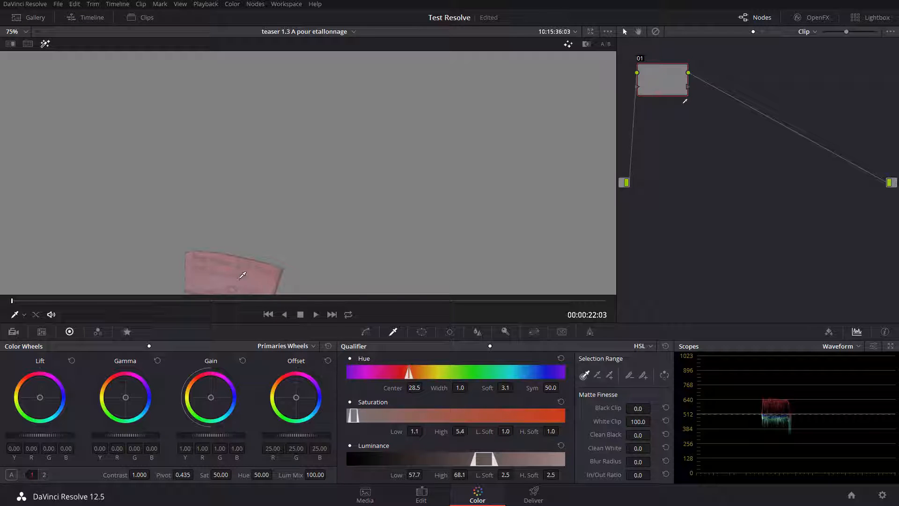
{"action": "left_click", "coordinate": [586, 44]}
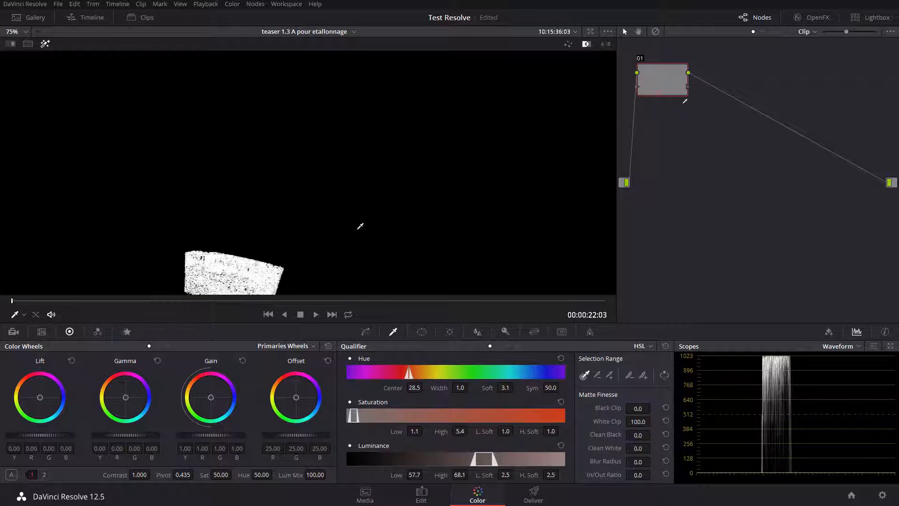
- Check the label selection in the highlight, black-and-white matte and normal views, and shift the qualifier's hue center to 27.6
{"action": "key", "text": "shift+h"}
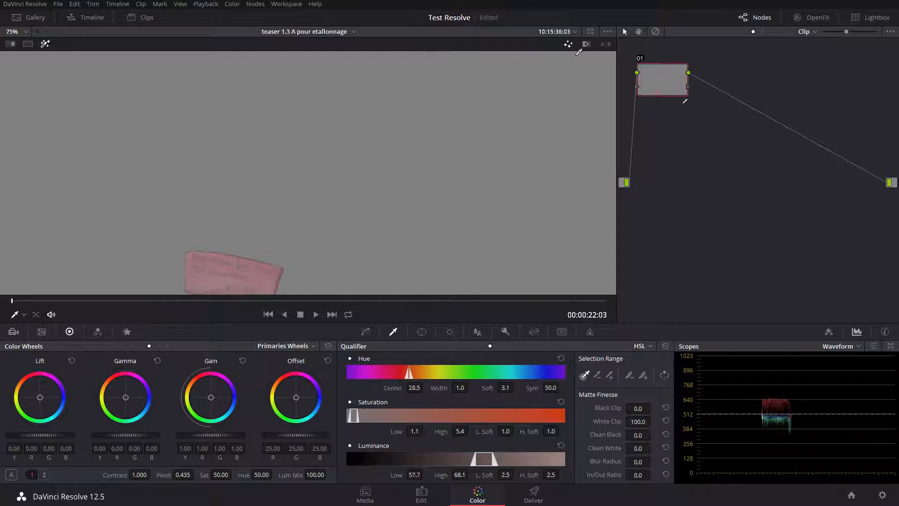
{"action": "left_click", "coordinate": [586, 43]}
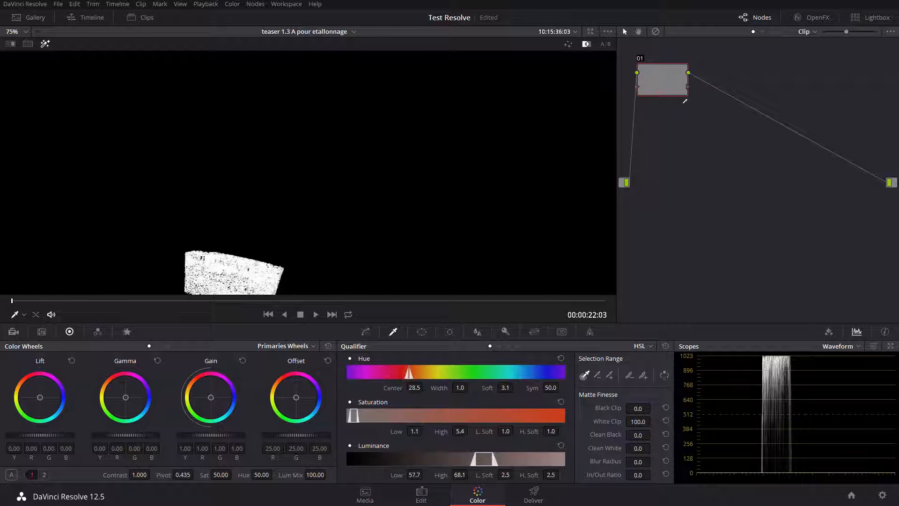
{"action": "left_click", "coordinate": [460, 388]}
{"action": "key", "text": "shift+h"}
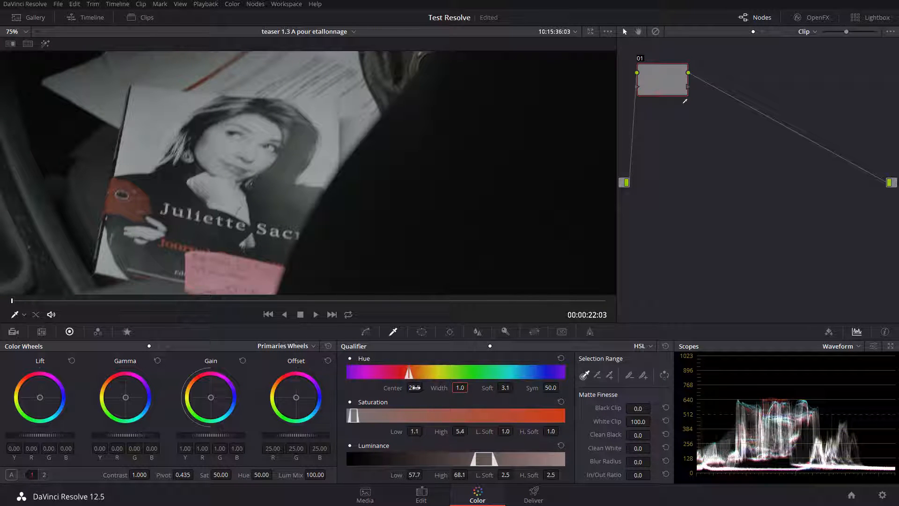
{"action": "key", "text": "shift+h"}
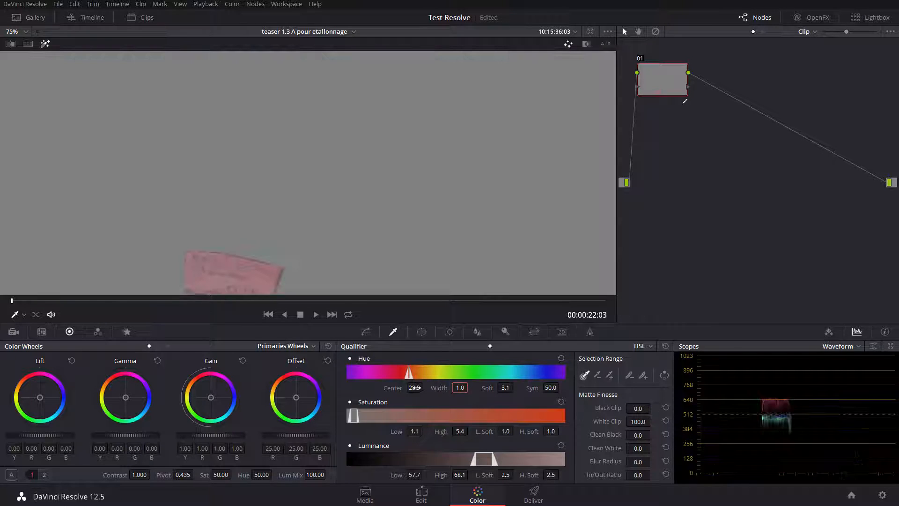
{"action": "mouse_move", "coordinate": [414, 388]}
{"action": "left_mouse_down"}
{"action": "mouse_move", "coordinate": [372, 388]}
{"action": "mouse_move", "coordinate": [546, 388]}
{"action": "mouse_move", "coordinate": [415, 387]}
{"action": "left_mouse_up"}
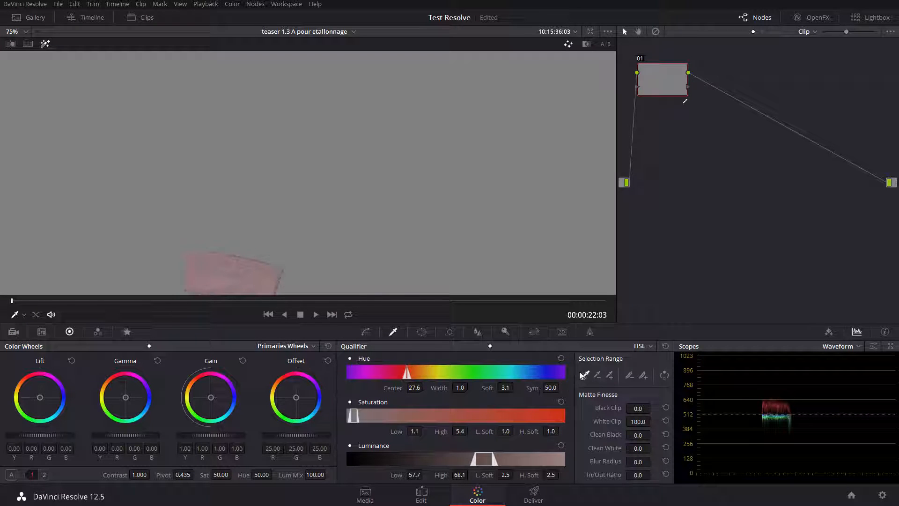
- Resample the pink label with the qualifier and widen the hue range to 3.6 while viewing the black-and-white matte
{"action": "left_click", "coordinate": [244, 285]}
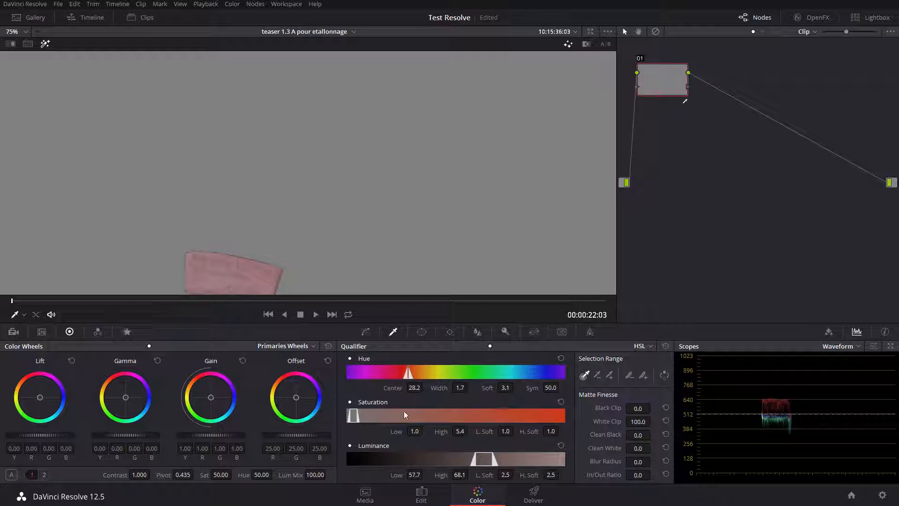
{"action": "left_click", "coordinate": [586, 44]}
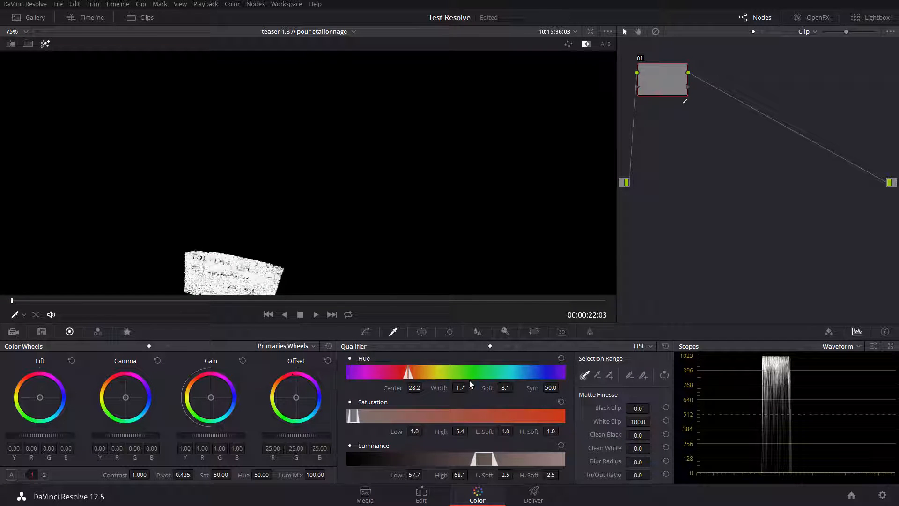
{"action": "left_click_drag", "start_coordinate": [459, 388], "coordinate": [470, 386]}
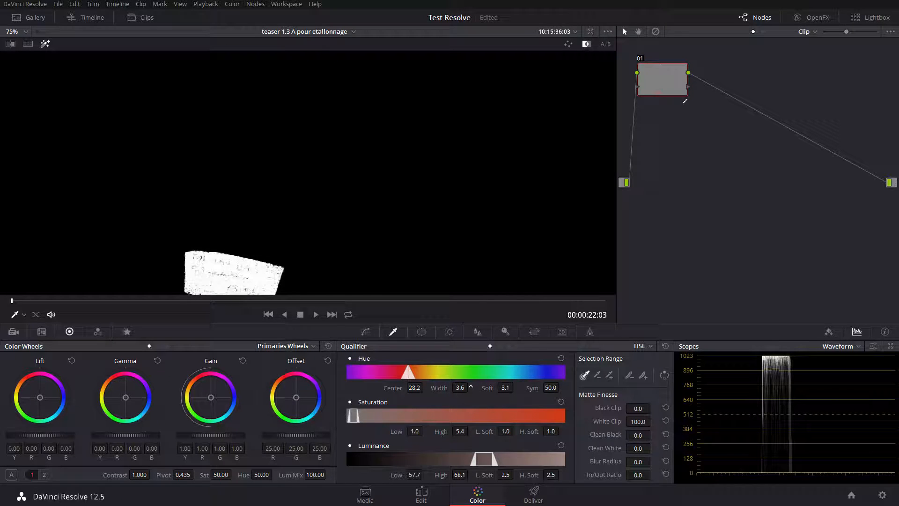
- Compare the widened label selection in the color highlight, normal and black-and-white matte views
{"action": "left_click", "coordinate": [585, 45]}
{"action": "key", "text": "shift+h"}
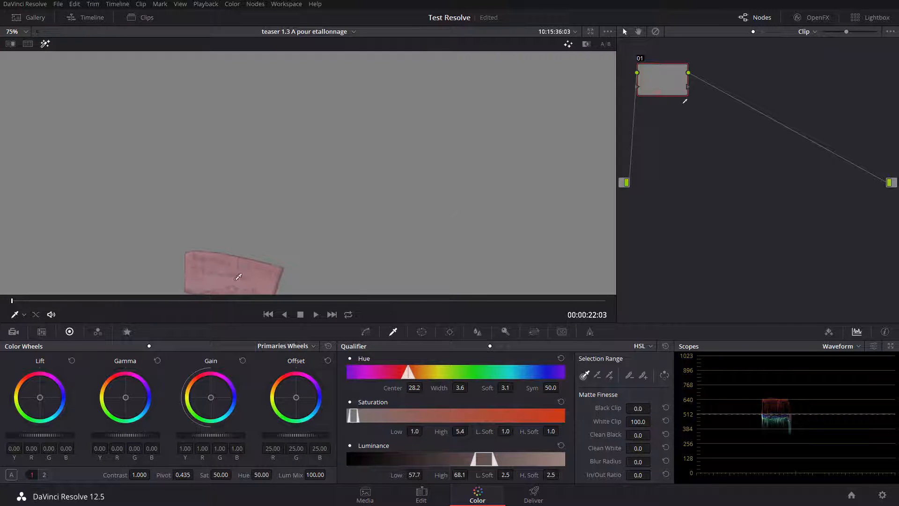
{"action": "key", "text": "shift+h"}
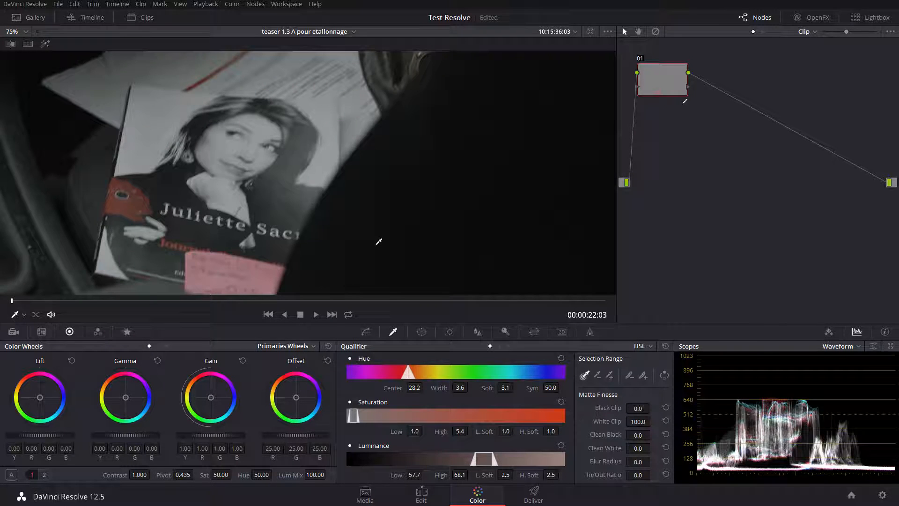
{"action": "key", "text": "shift+h"}
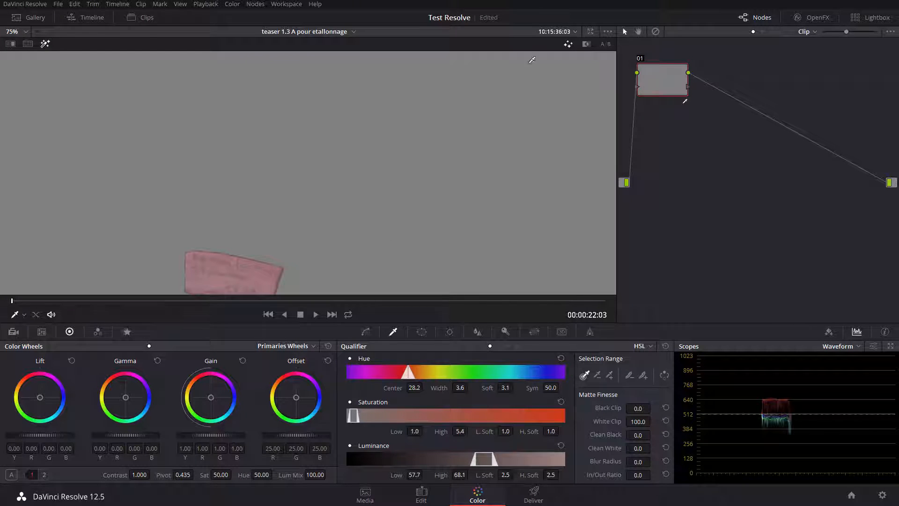
{"action": "left_click", "coordinate": [588, 43]}
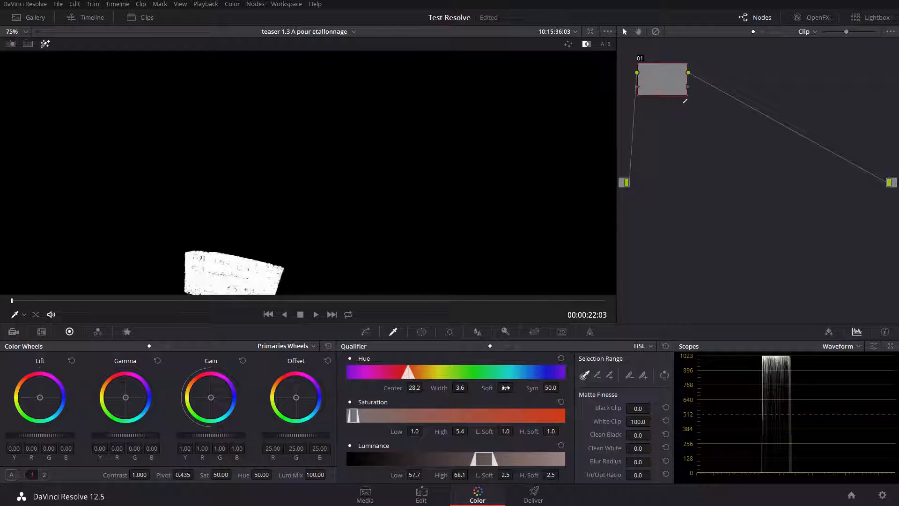
- Set the qualifier's hue width to 4.0, softness to 7.9 and symmetry to 47.3, and raise the saturation low limit to 2.8
{"action": "left_click_drag", "start_coordinate": [506, 388], "coordinate": [517, 387]}
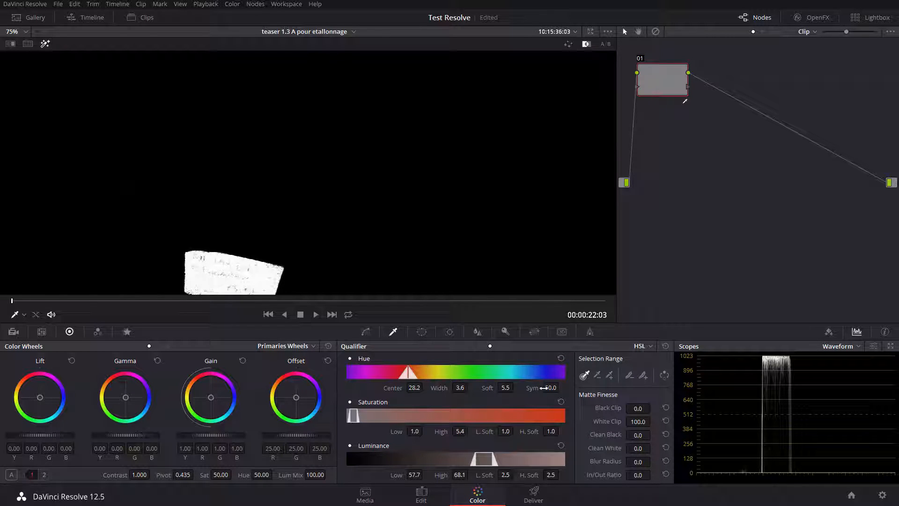
{"action": "left_click_drag", "start_coordinate": [551, 387], "coordinate": [544, 388]}
{"action": "mouse_move", "coordinate": [544, 388]}
{"action": "left_mouse_down"}
{"action": "mouse_move", "coordinate": [529, 387]}
{"action": "mouse_move", "coordinate": [559, 388]}
{"action": "mouse_move", "coordinate": [507, 387]}
{"action": "mouse_move", "coordinate": [553, 388]}
{"action": "mouse_move", "coordinate": [515, 388]}
{"action": "left_mouse_up"}
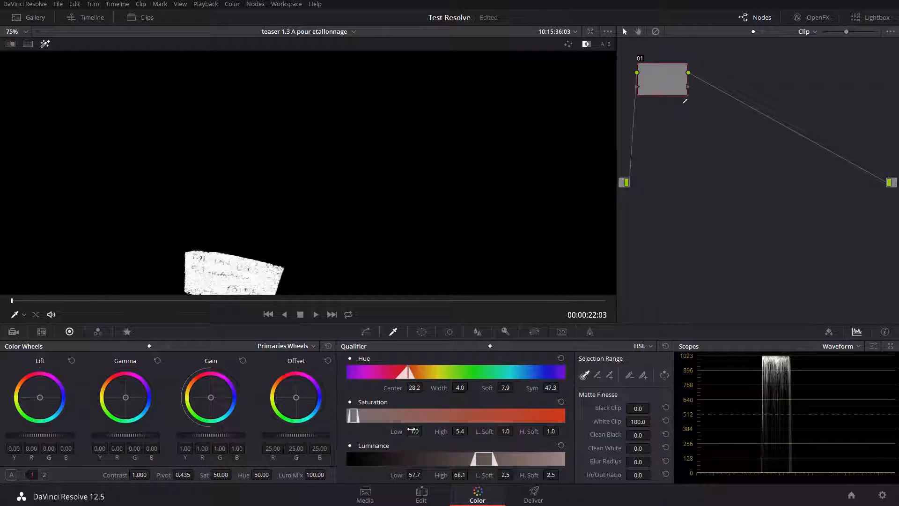
{"action": "left_click_drag", "start_coordinate": [412, 430], "coordinate": [426, 429]}
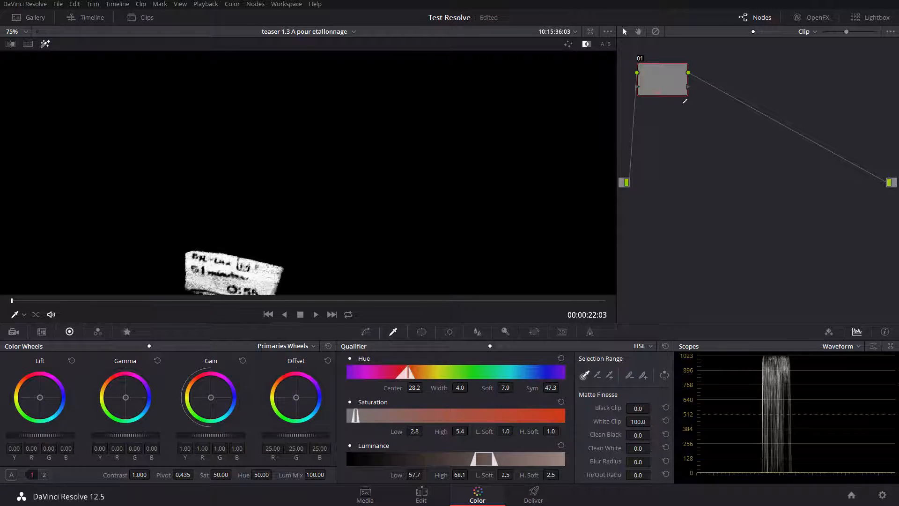
- Enlarge the image to 122% around the pink label and examine the selection in the highlight and black-and-white matte views
{"action": "key", "text": "shift+h"}
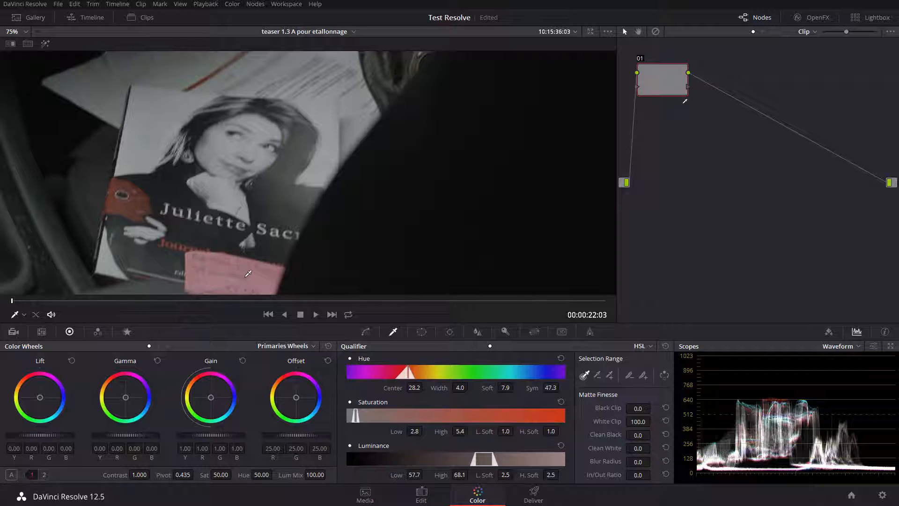
{"action": "scroll", "coordinate": [248, 271], "scroll_direction": "up", "scroll_amount": 3}
{"action": "scroll", "coordinate": [248, 270], "scroll_direction": "up", "scroll_amount": 1}
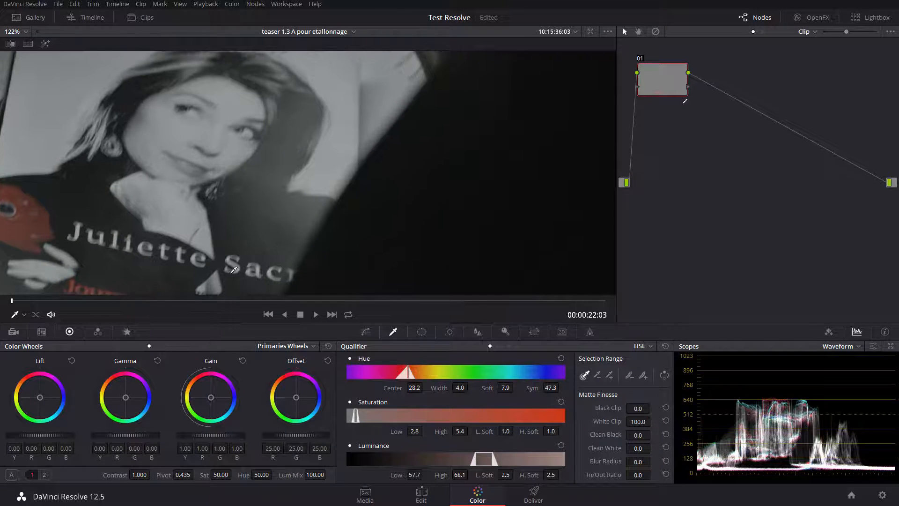
{"action": "left_click_drag", "start_coordinate": [231, 271], "coordinate": [278, 199]}
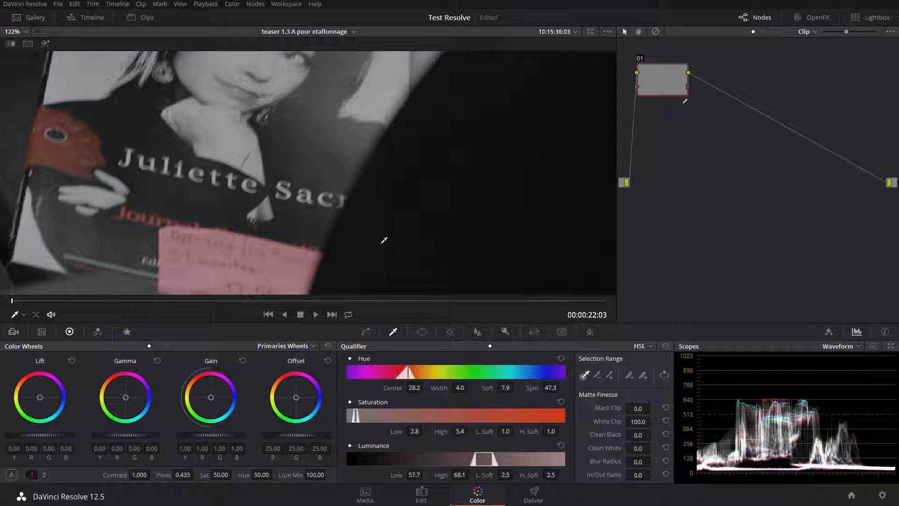
{"action": "key", "text": "shift+h"}
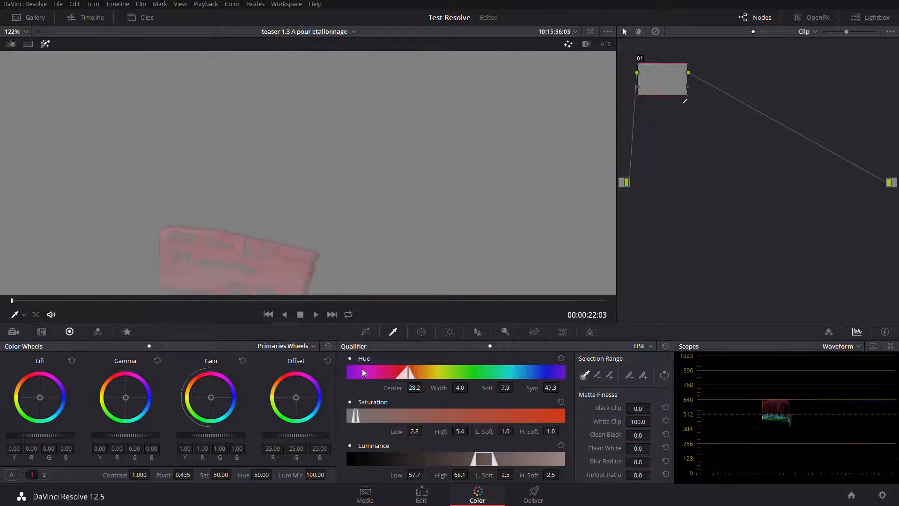
{"action": "left_click", "coordinate": [586, 44]}
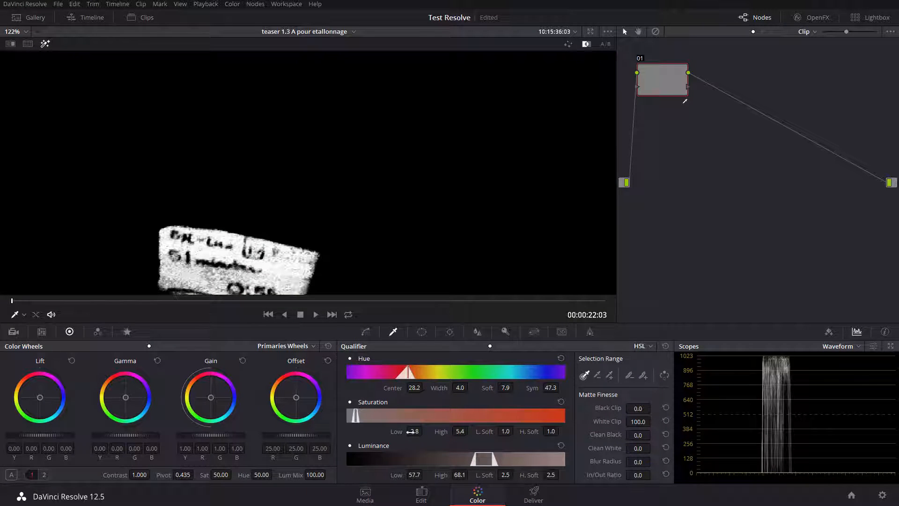
- Raise the saturation low limit to 3.1 and widen the hue range to 9.6, checking the stray areas in the highlight view
{"action": "left_click_drag", "start_coordinate": [425, 430], "coordinate": [425, 431]}
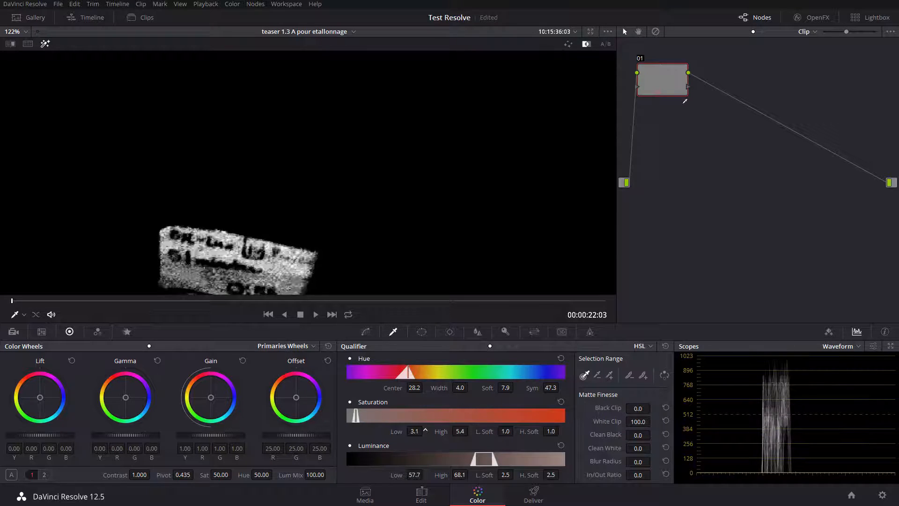
{"action": "left_click_drag", "start_coordinate": [425, 432], "coordinate": [425, 429]}
{"action": "mouse_move", "coordinate": [414, 387]}
{"action": "left_mouse_down"}
{"action": "mouse_move", "coordinate": [470, 388]}
{"action": "mouse_move", "coordinate": [456, 385]}
{"action": "left_mouse_up"}
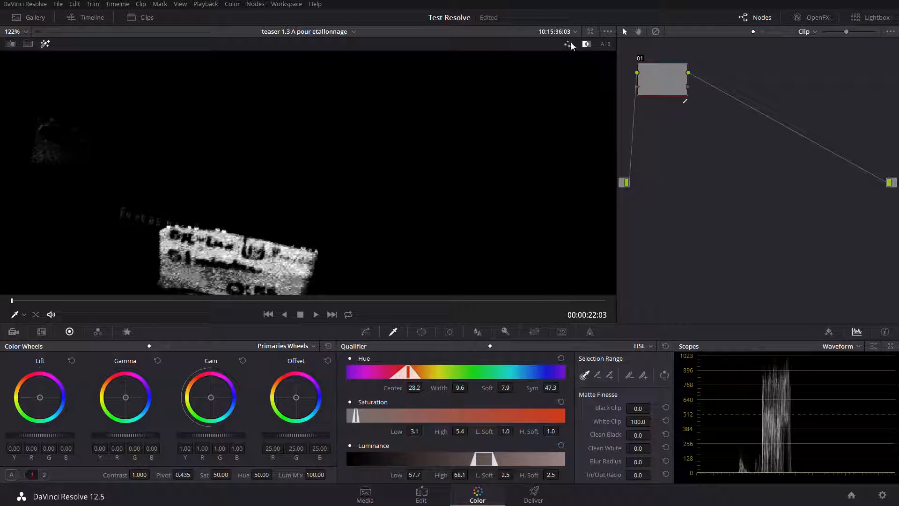
{"action": "key", "text": "alt+shift+h"}
{"action": "key", "text": "shift+h"}
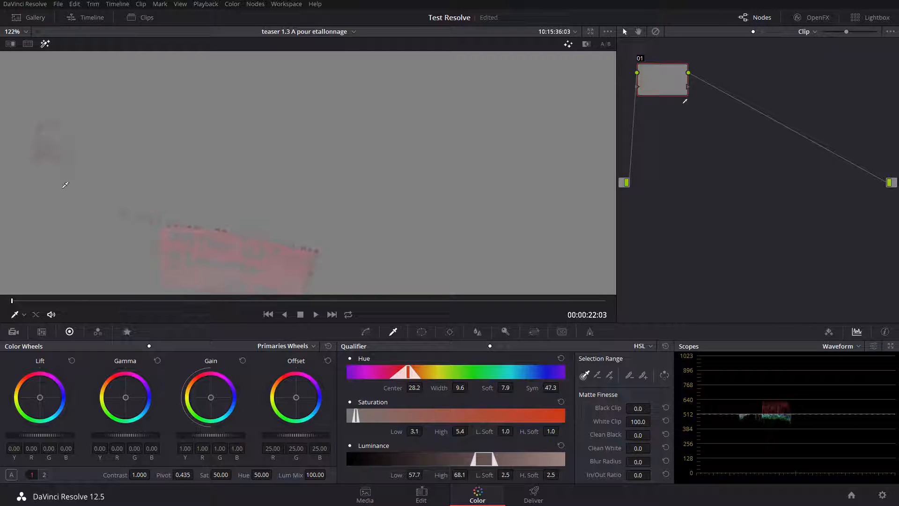
{"action": "left_click_drag", "start_coordinate": [459, 388], "coordinate": [451, 388]}
{"action": "left_click_drag", "start_coordinate": [415, 387], "coordinate": [458, 388]}
- Resample the pink label and set the saturation range from 2.7 to 10.6, comparing the highlight with the normal image
{"action": "left_click", "coordinate": [273, 260]}
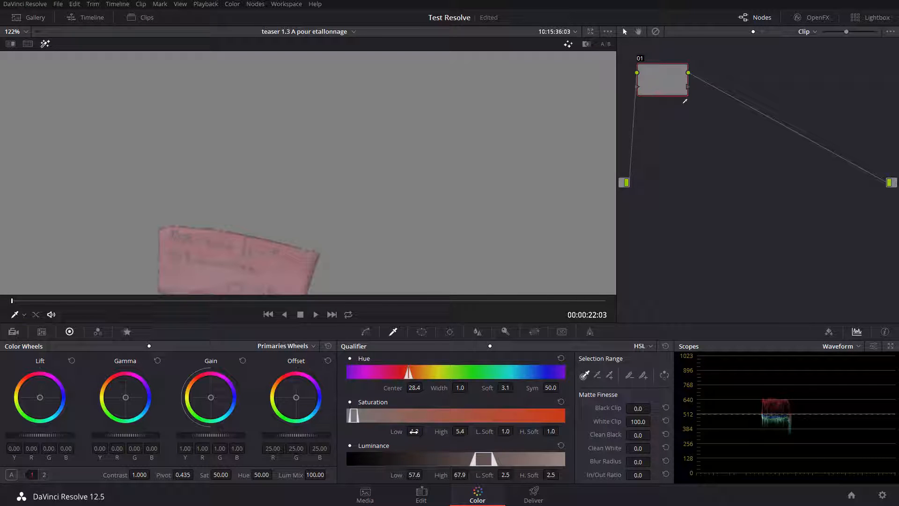
{"action": "left_click_drag", "start_coordinate": [414, 431], "coordinate": [470, 430]}
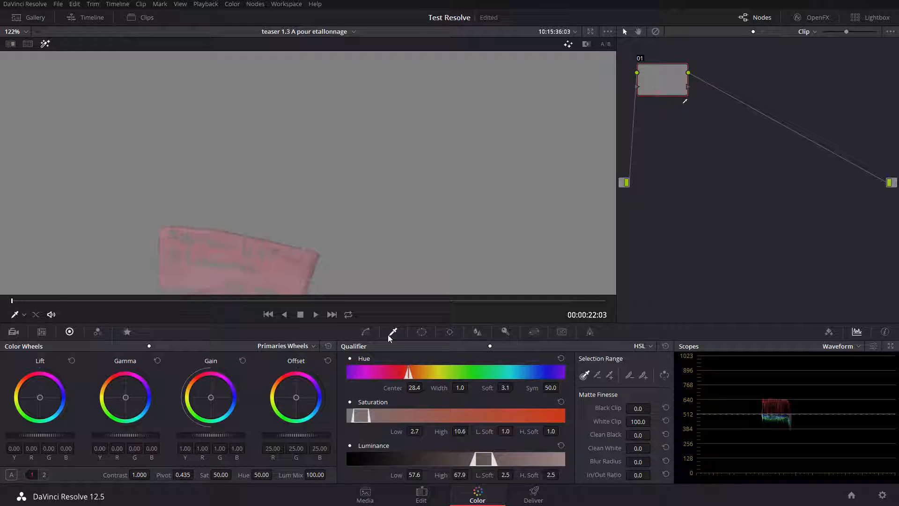
{"action": "key", "text": "shift+h"}
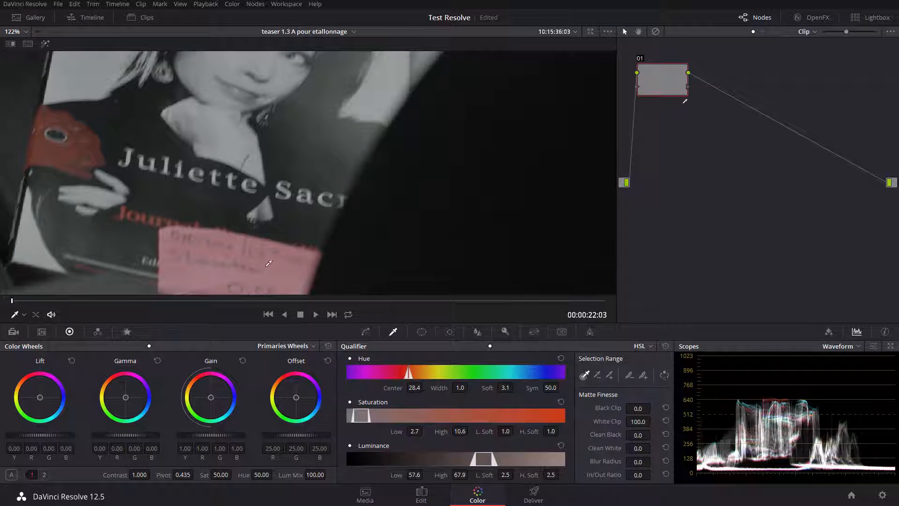
{"action": "key", "text": "shift+h"}
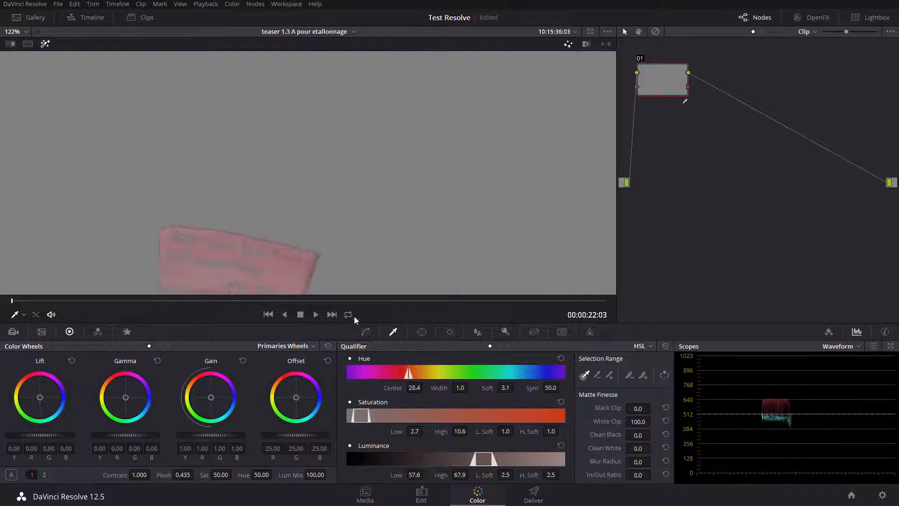
{"action": "key", "text": "shift+h"}
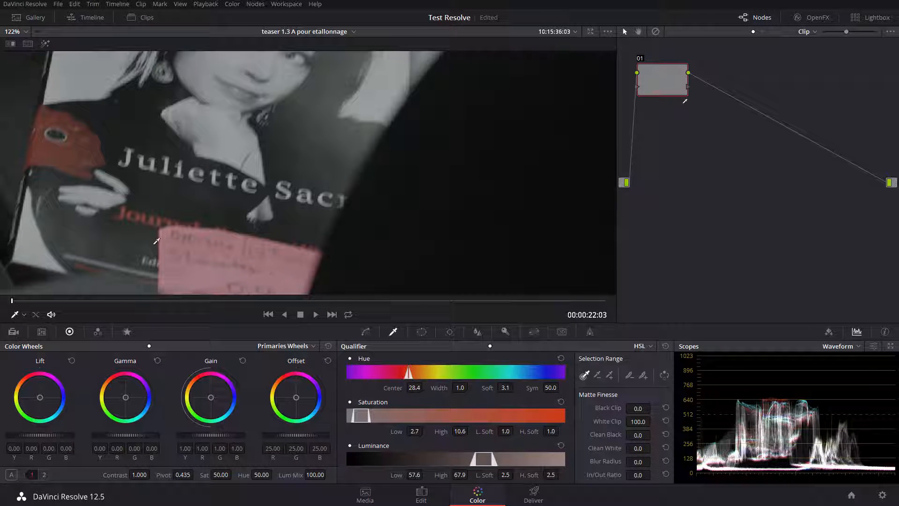
{"action": "key", "text": "shift+h"}
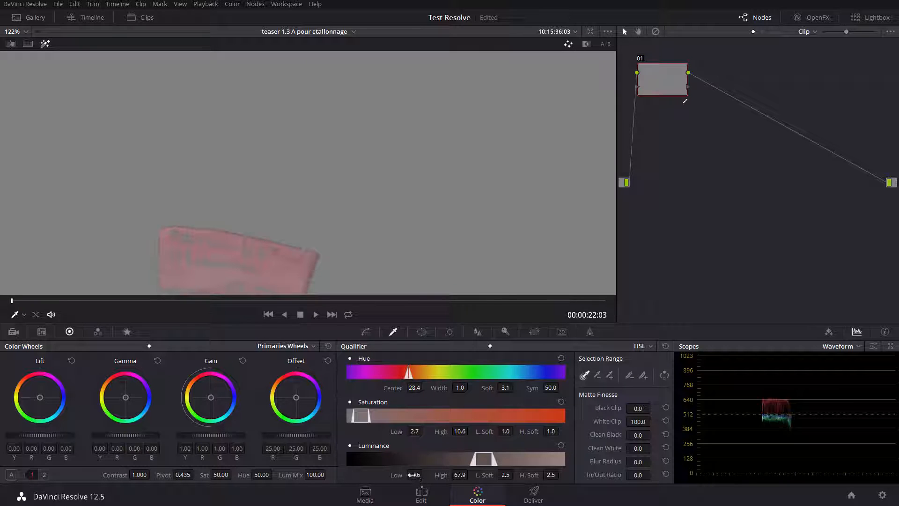
- Set the luminance range from 59.7 to 70.8 and the hue to center 28.7, width 3.1 and softness 6.1
{"action": "left_click_drag", "start_coordinate": [414, 475], "coordinate": [425, 474]}
{"action": "left_click_drag", "start_coordinate": [455, 474], "coordinate": [471, 474]}
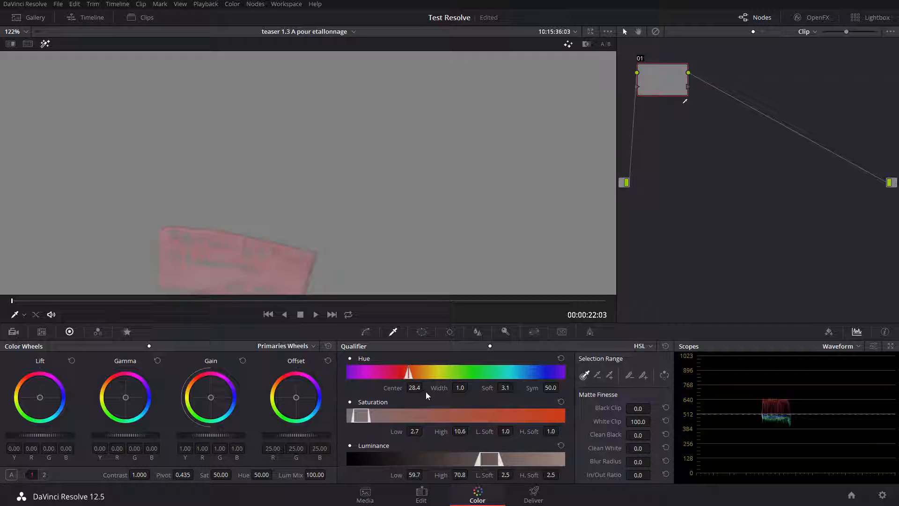
{"action": "left_click_drag", "start_coordinate": [417, 388], "coordinate": [425, 387]}
{"action": "mouse_move", "coordinate": [506, 385]}
{"action": "left_mouse_down"}
{"action": "mouse_move", "coordinate": [489, 384]}
{"action": "mouse_move", "coordinate": [516, 386]}
{"action": "left_mouse_up"}
- Compare the refined label selection repeatedly between the highlighted and normal image, and inspect its black-and-white matte
{"action": "key", "text": "shift+h"}
{"action": "key", "text": "shift+h"}
{"action": "key", "text": "shift+h"}
{"action": "key", "text": "shift+h"}
{"action": "key", "text": "shift+h"}
{"action": "key", "text": "shift+h"}
{"action": "key", "text": "shift+h"}
{"action": "key", "text": "shift+h"}
{"action": "key", "text": "shift+h"}
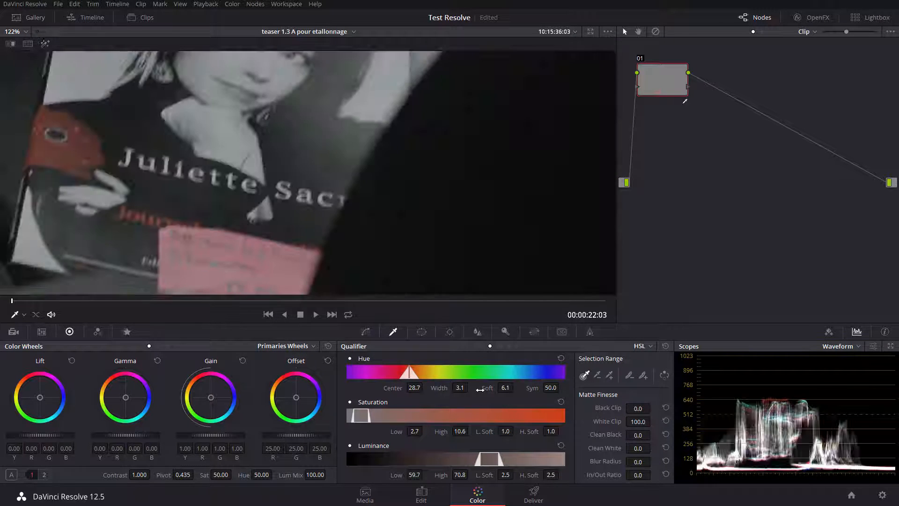
{"action": "key", "text": "shift+h"}
{"action": "key", "text": "shift+h"}
{"action": "key", "text": "shift+h"}
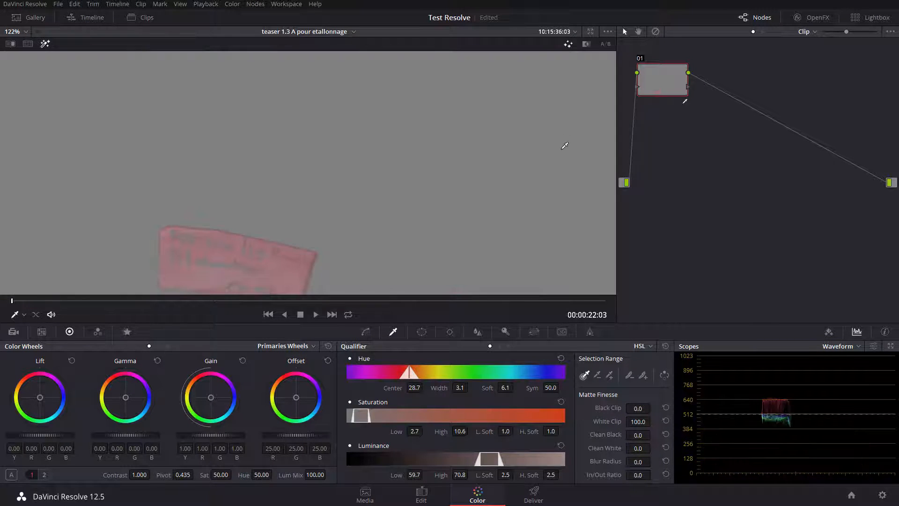
{"action": "left_click", "coordinate": [587, 44]}
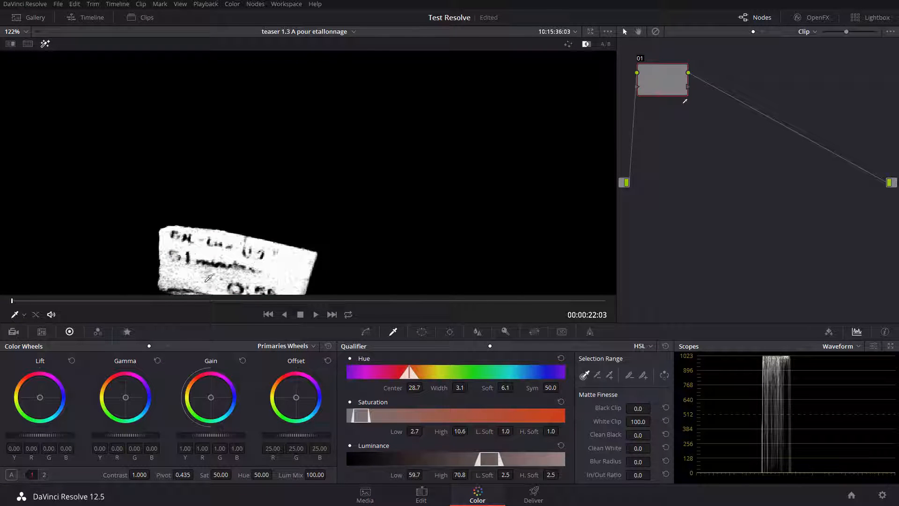
- Return to the normal image and set the primary Hue to 22.60 to turn the isolated pink label green
{"action": "key", "text": "shift+h"}
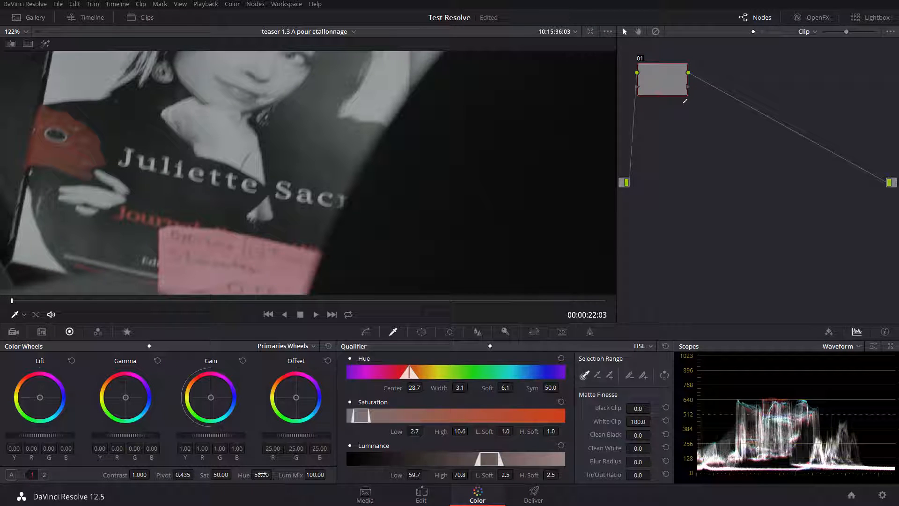
{"action": "mouse_move", "coordinate": [262, 474]}
{"action": "left_mouse_down"}
{"action": "mouse_move", "coordinate": [239, 474]}
{"action": "mouse_move", "coordinate": [274, 474]}
{"action": "left_mouse_up"}
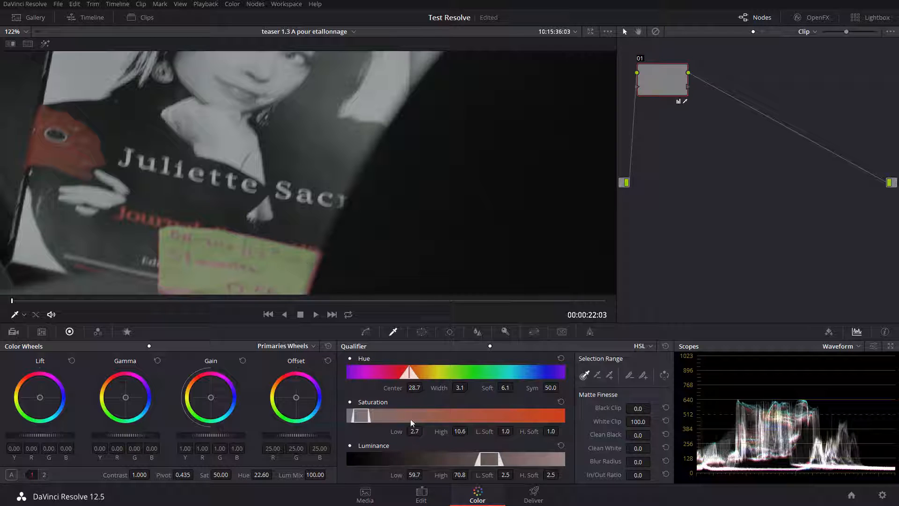
- Lower the qualifier's luminance low to 49.8 and saturation low to 2.1, then check the label's black-and-white matte
{"action": "left_click_drag", "start_coordinate": [414, 474], "coordinate": [422, 474]}
{"action": "left_click_drag", "start_coordinate": [414, 430], "coordinate": [425, 432]}
{"action": "key", "text": "shift+h"}
{"action": "left_click", "coordinate": [586, 44]}
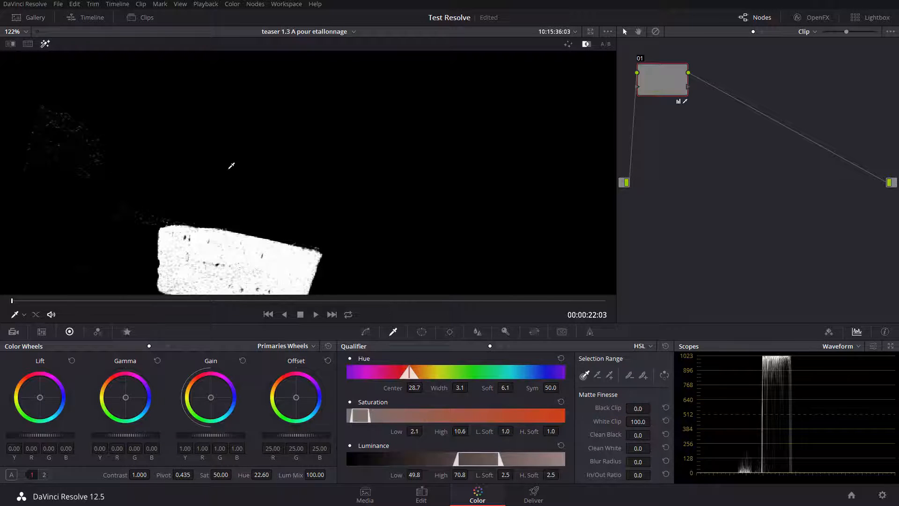
{"action": "key", "text": "shift+h"}
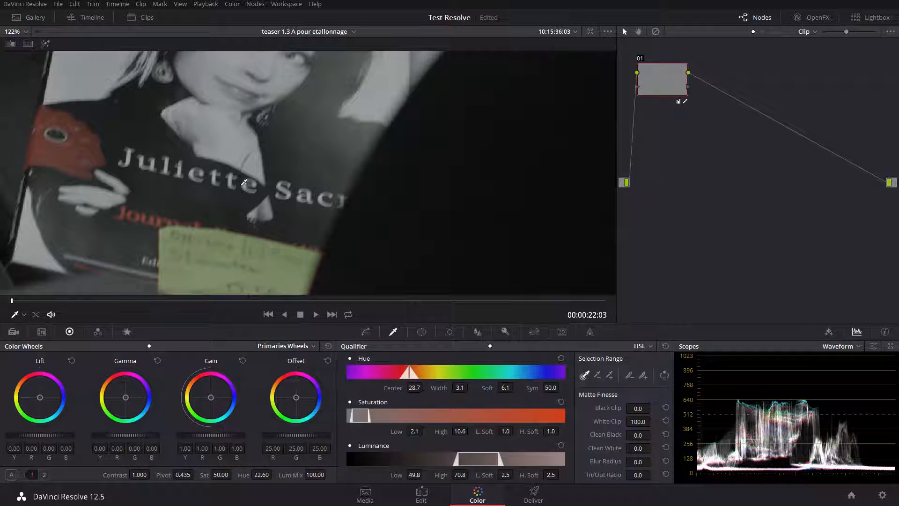
- Compare the picture with node 01 disabled and enabled to judge the label's color change
{"action": "left_click_drag", "start_coordinate": [154, 145], "coordinate": [413, 266]}
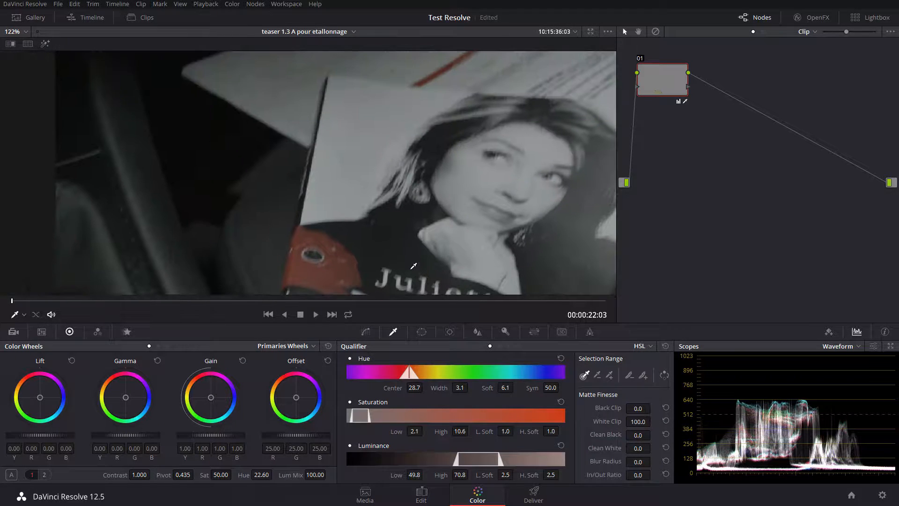
{"action": "left_click", "coordinate": [640, 57]}
{"action": "left_click", "coordinate": [640, 58]}
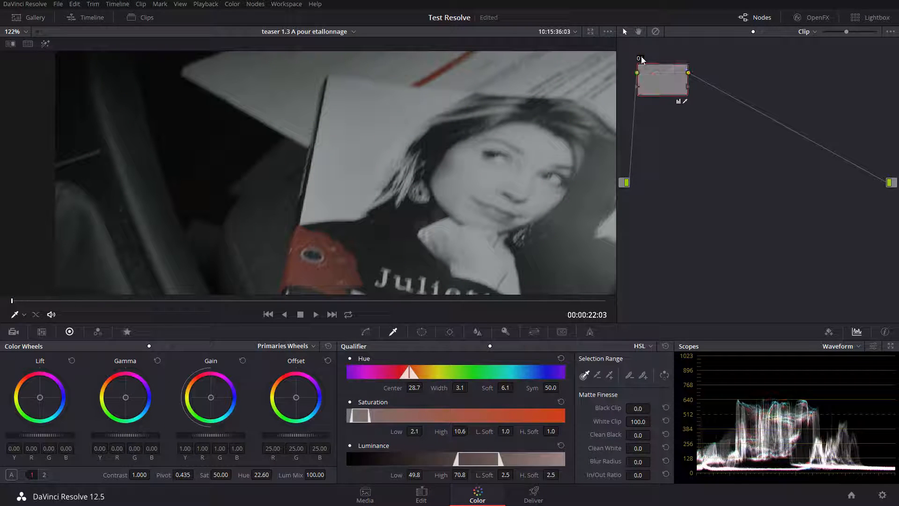
{"action": "left_click", "coordinate": [640, 57]}
{"action": "left_click", "coordinate": [640, 57]}
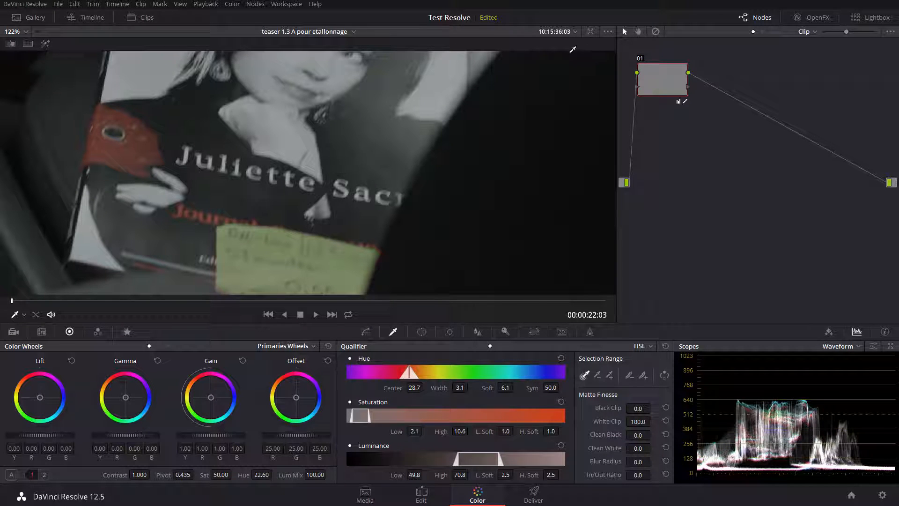
- Soften the label's matte with a blur radius of 9.5 while viewing it in black and white
{"action": "key", "text": "shift+h"}
{"action": "left_click", "coordinate": [585, 44]}
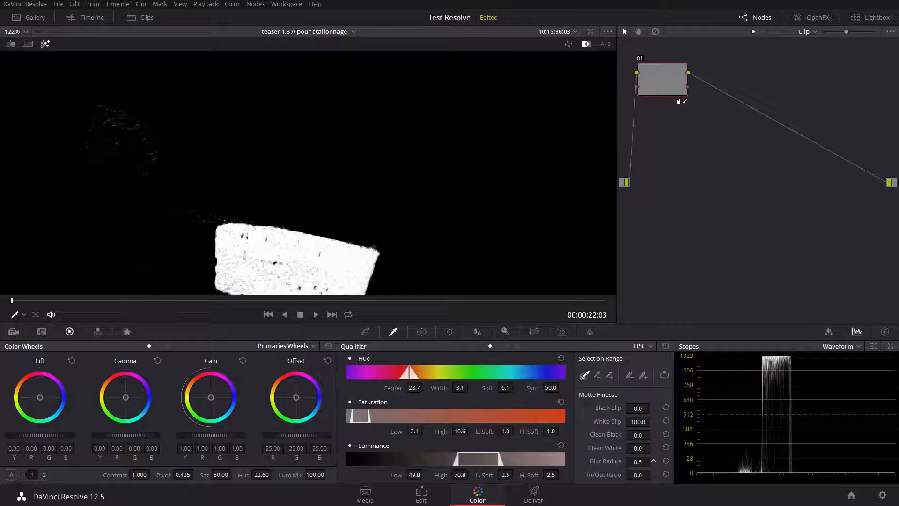
{"action": "mouse_move", "coordinate": [638, 462]}
{"action": "left_mouse_down"}
{"action": "mouse_move", "coordinate": [662, 462]}
{"action": "mouse_move", "coordinate": [650, 462]}
{"action": "left_mouse_up"}
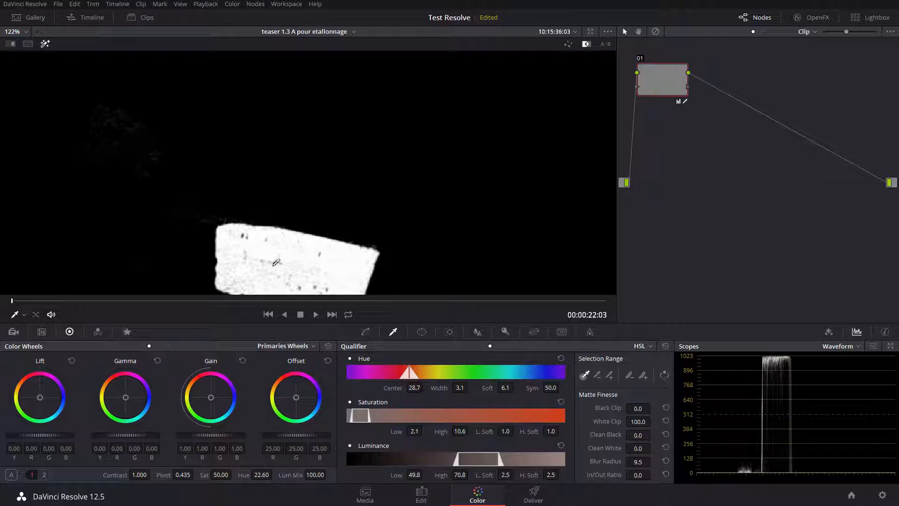
{"action": "key", "text": "shift+h"}
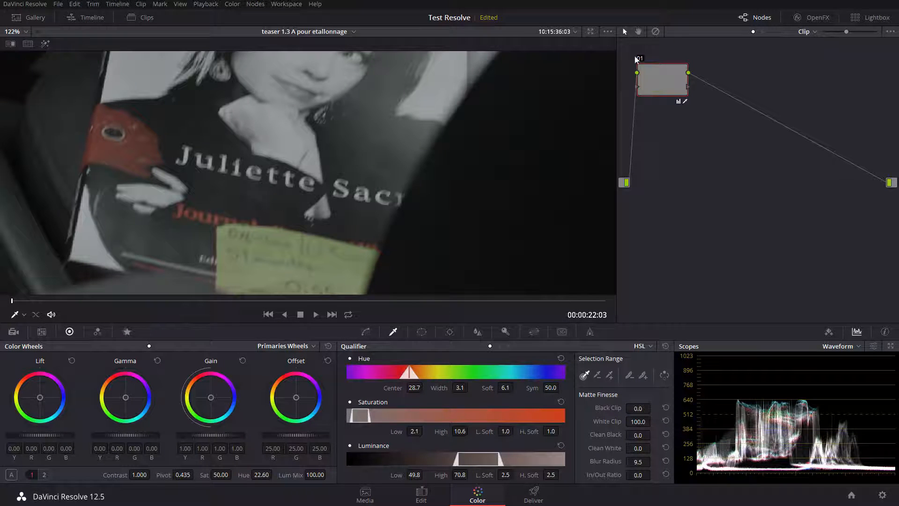
- Toggle node 01 to compare the softened correction, and inspect the label's highlight and black-and-white matte for stray areas
{"action": "left_click", "coordinate": [640, 59]}
{"action": "left_click", "coordinate": [639, 59]}
{"action": "key", "text": "shift+h"}
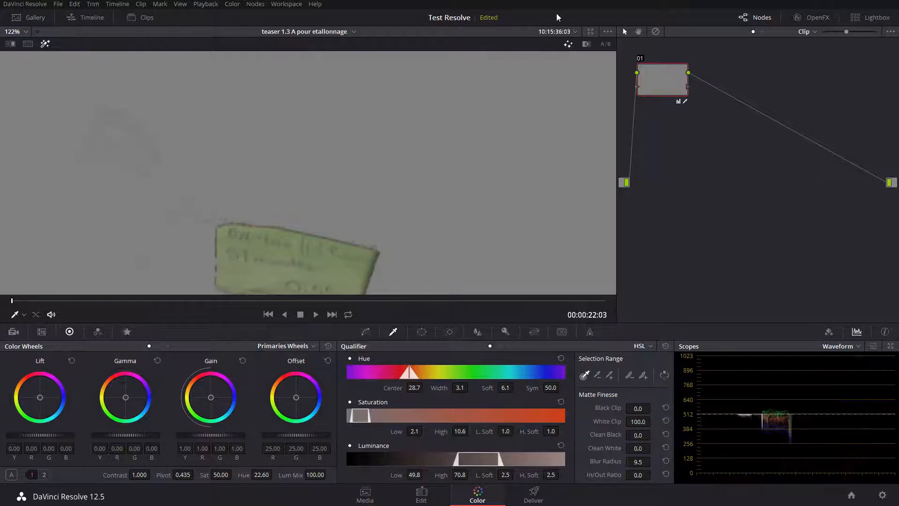
{"action": "left_click", "coordinate": [582, 43]}
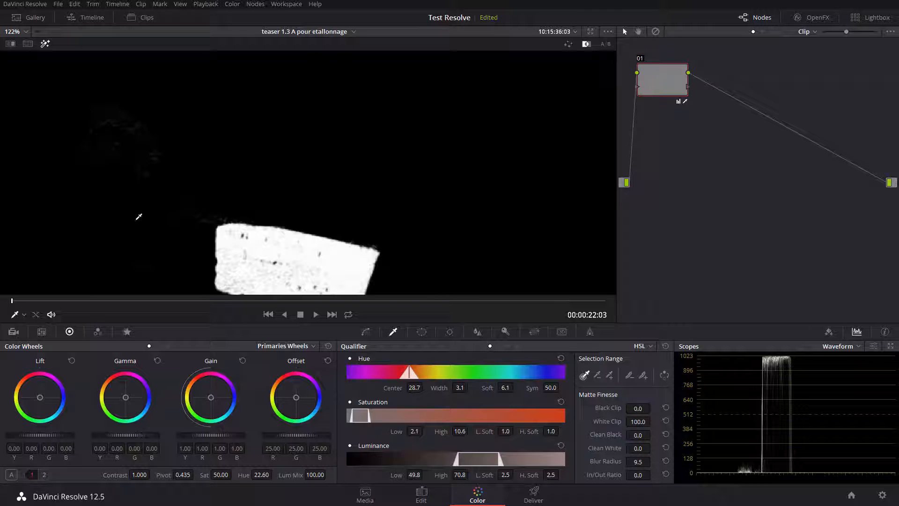
{"action": "left_click", "coordinate": [586, 44]}
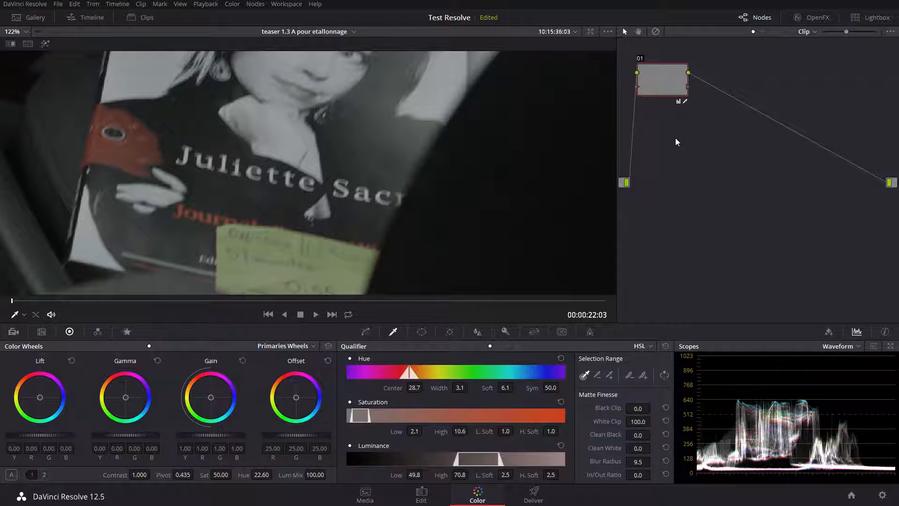
- Add a rectangular power window to node 01 and shrink its sides to closely surround the green label
{"action": "left_click", "coordinate": [421, 332]}
{"action": "left_click", "coordinate": [357, 381]}
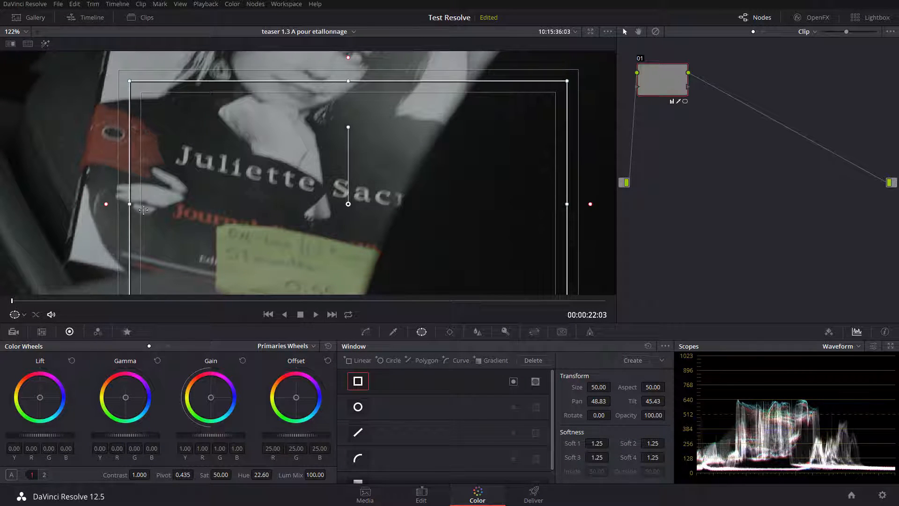
{"action": "scroll", "coordinate": [283, 221], "scroll_direction": "down", "scroll_amount": 3}
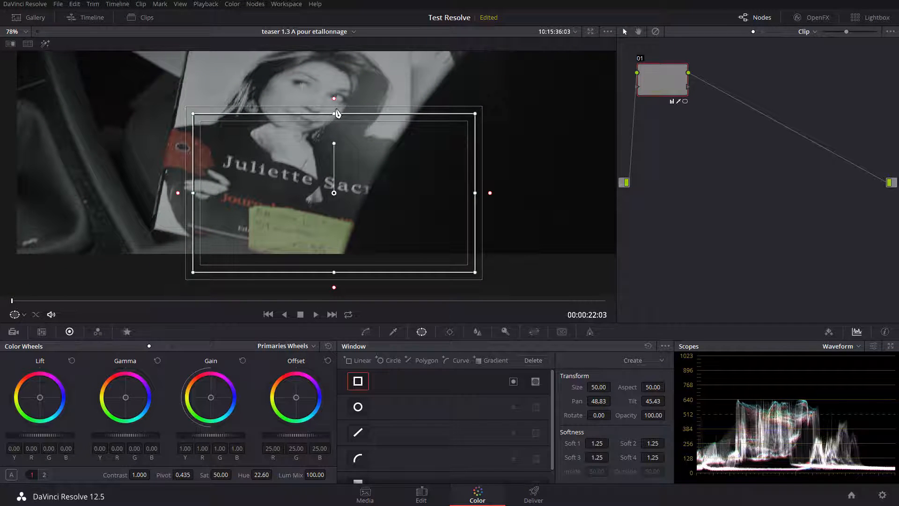
{"action": "left_click_drag", "start_coordinate": [335, 114], "coordinate": [332, 203]}
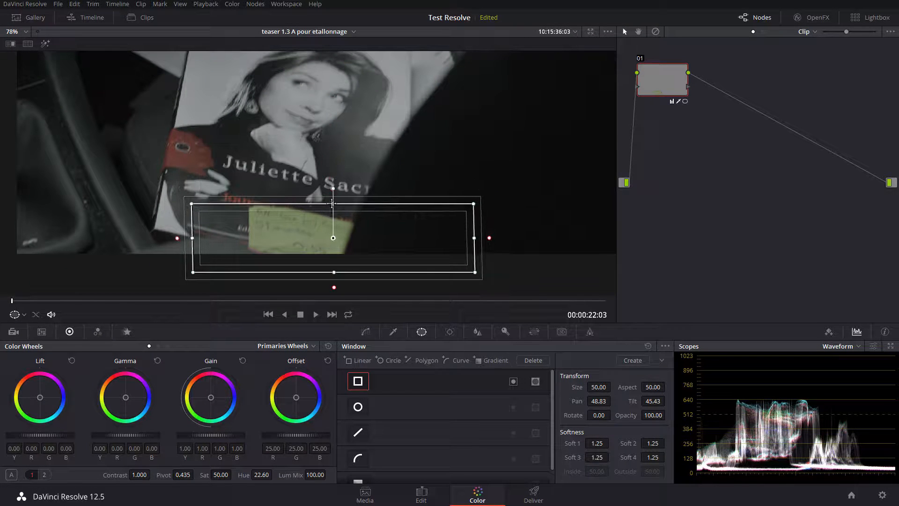
{"action": "left_click_drag", "start_coordinate": [193, 238], "coordinate": [241, 225]}
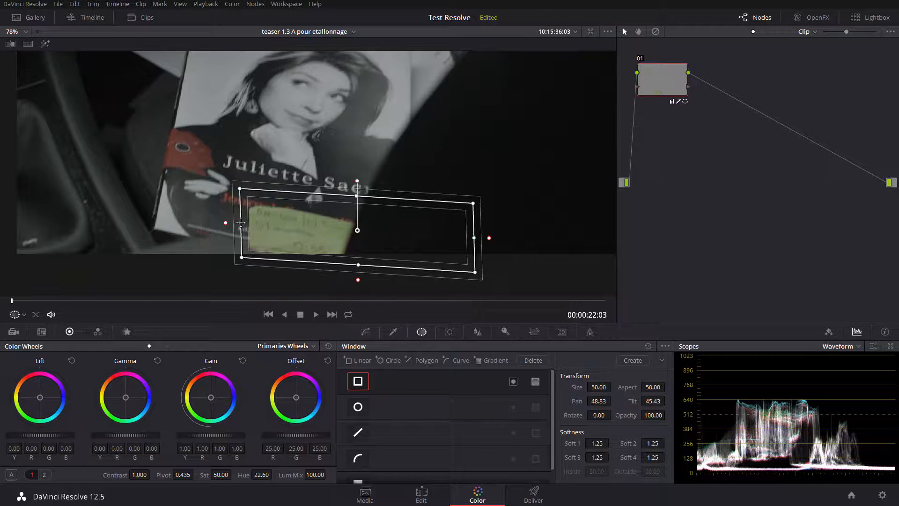
{"action": "left_click_drag", "start_coordinate": [473, 238], "coordinate": [354, 230]}
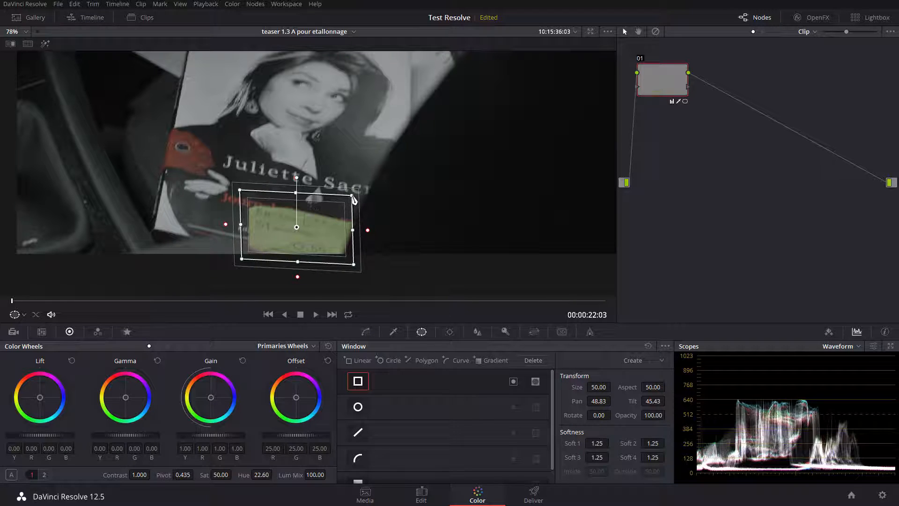
- Reshape the window's corners to follow the label's slanted outline
{"action": "left_click_drag", "start_coordinate": [352, 196], "coordinate": [365, 217]}
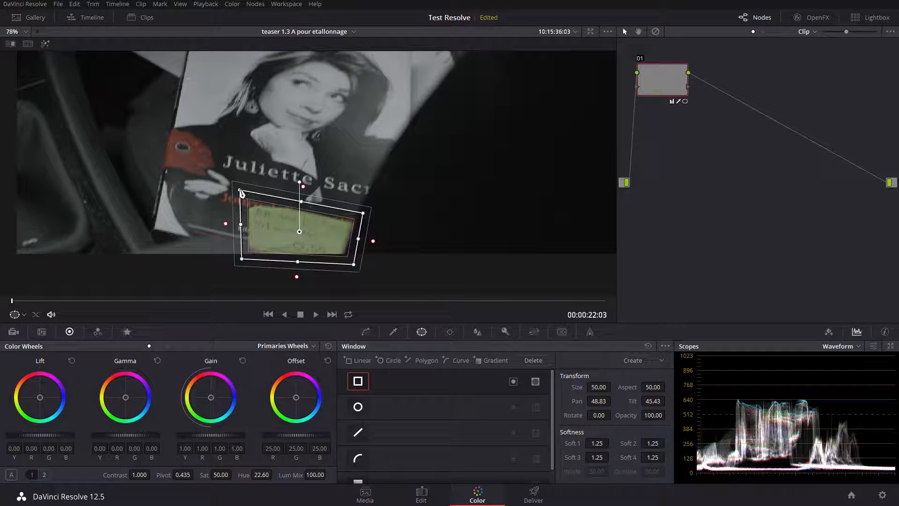
{"action": "left_click_drag", "start_coordinate": [240, 191], "coordinate": [243, 197]}
{"action": "left_click_drag", "start_coordinate": [245, 264], "coordinate": [235, 260]}
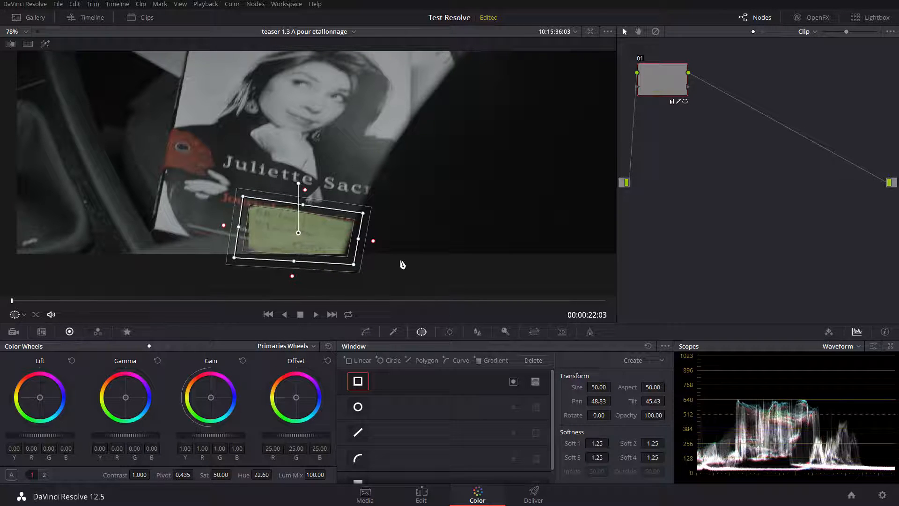
- Compare the window-limited label selection between the highlighted and normal image
{"action": "scroll", "coordinate": [402, 262], "scroll_direction": "up", "scroll_amount": 5}
{"action": "scroll", "coordinate": [402, 257], "scroll_direction": "up", "scroll_amount": 3}
{"action": "scroll", "coordinate": [474, 236], "scroll_direction": "up", "scroll_amount": 1}
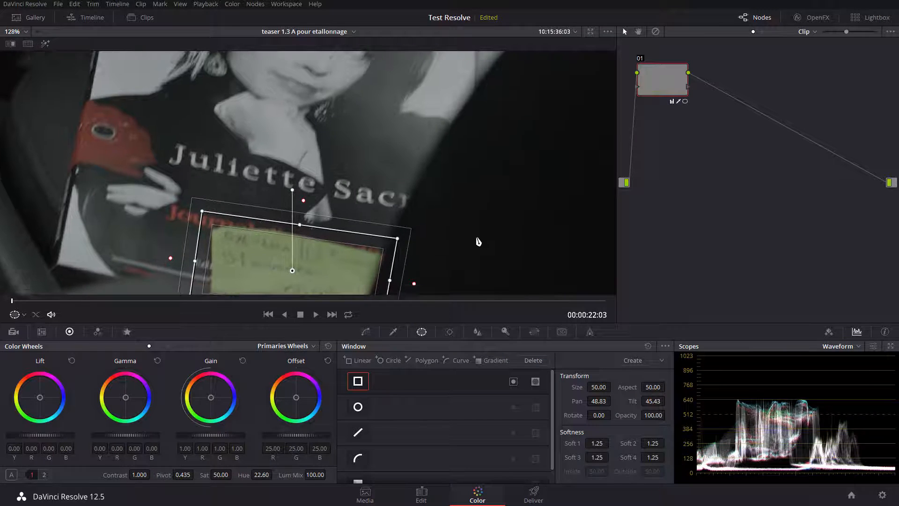
{"action": "mouse_move", "coordinate": [474, 239]}
{"action": "left_mouse_down"}
{"action": "mouse_move", "coordinate": [475, 207]}
{"action": "mouse_move", "coordinate": [473, 238]}
{"action": "left_mouse_up"}
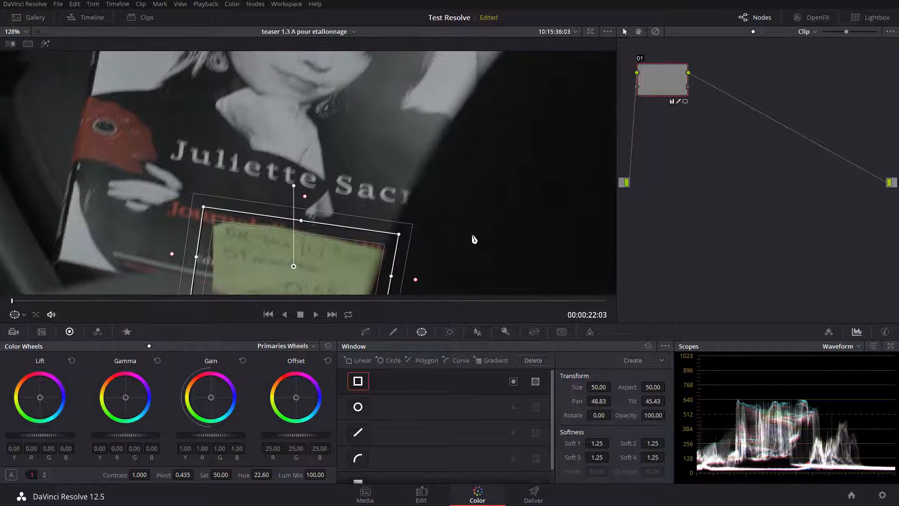
{"action": "key", "text": "shift+h"}
{"action": "key", "text": "shift+h"}
{"action": "key", "text": "shift+h"}
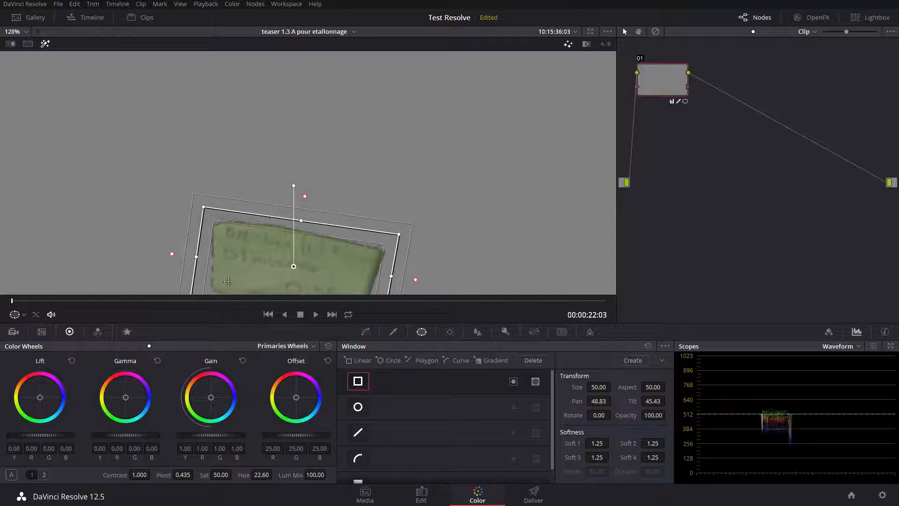
{"action": "key", "text": "shift+h"}
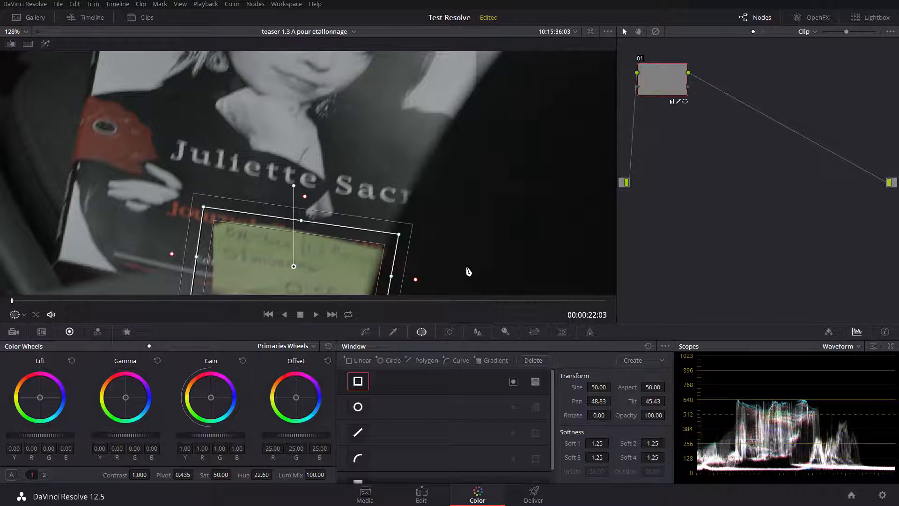
- Fit the whole frame in the viewer with the window outline hidden, and compare node 01 disabled and enabled
{"action": "scroll", "coordinate": [469, 272], "scroll_direction": "down", "scroll_amount": 3}
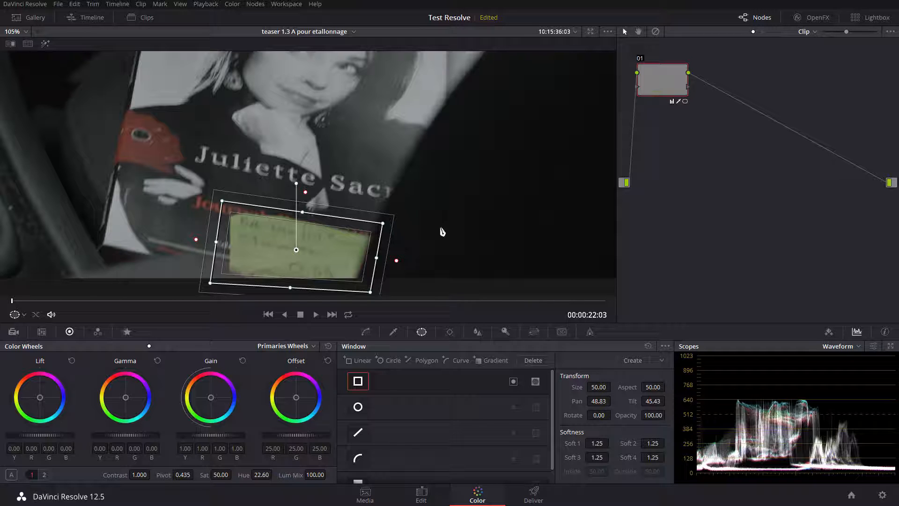
{"action": "key", "text": "shift+z"}
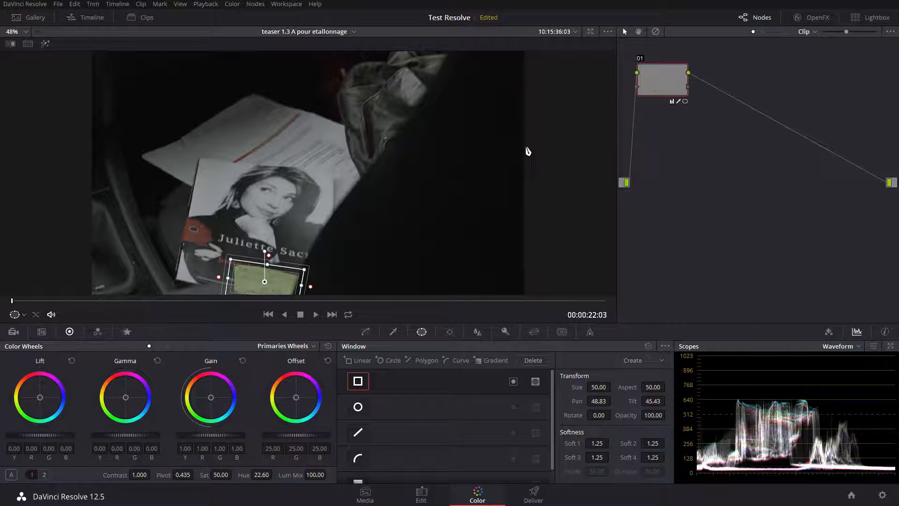
{"action": "left_click", "coordinate": [393, 332]}
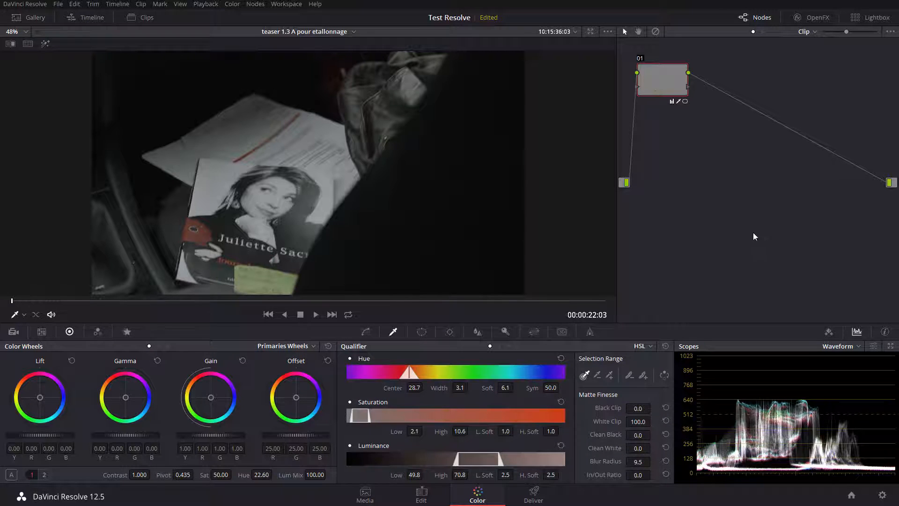
{"action": "left_click", "coordinate": [640, 57]}
{"action": "left_click", "coordinate": [640, 58]}
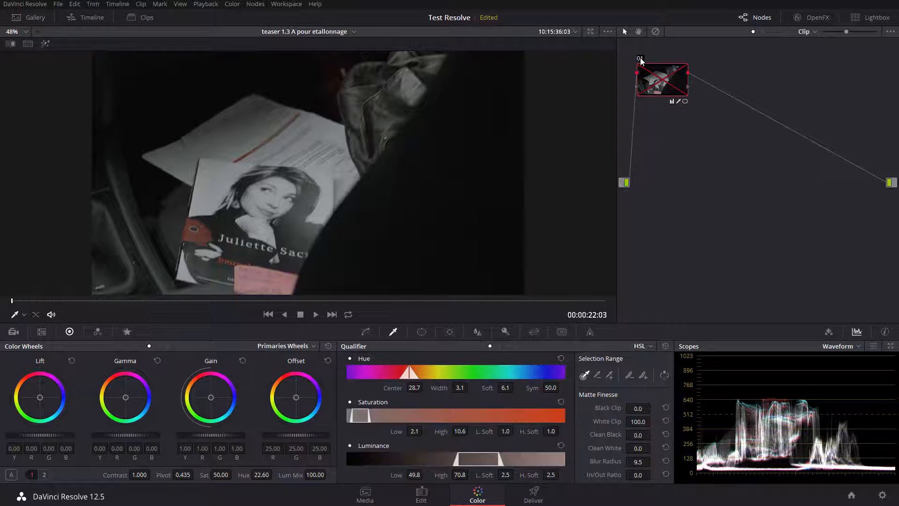
{"action": "left_click", "coordinate": [639, 58]}
{"action": "left_click", "coordinate": [640, 58]}
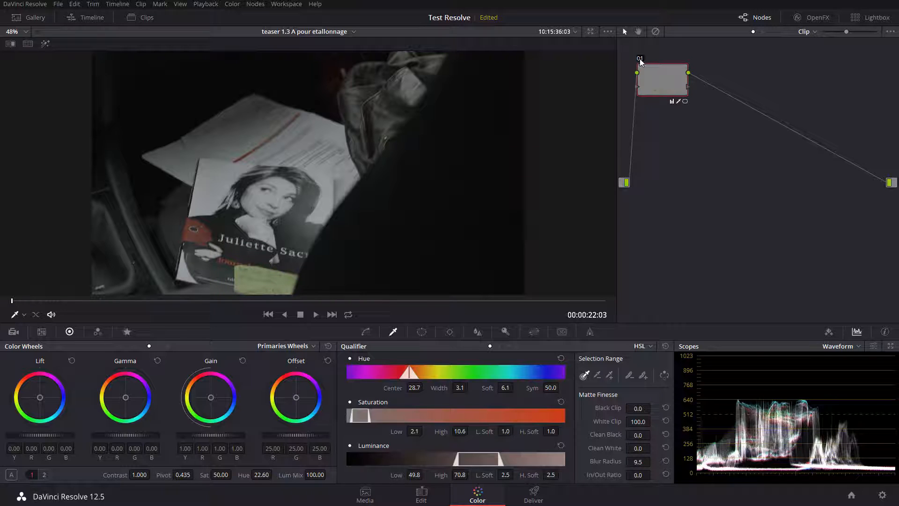
{"action": "left_click", "coordinate": [640, 58]}
{"action": "left_click", "coordinate": [639, 58]}
- Scrub clip 12 from its first frame to 00:00:22:13 and back, checking the static window against the moving label
{"action": "left_click_drag", "start_coordinate": [18, 304], "coordinate": [48, 304]}
{"action": "left_click_drag", "start_coordinate": [139, 314], "coordinate": [245, 299]}
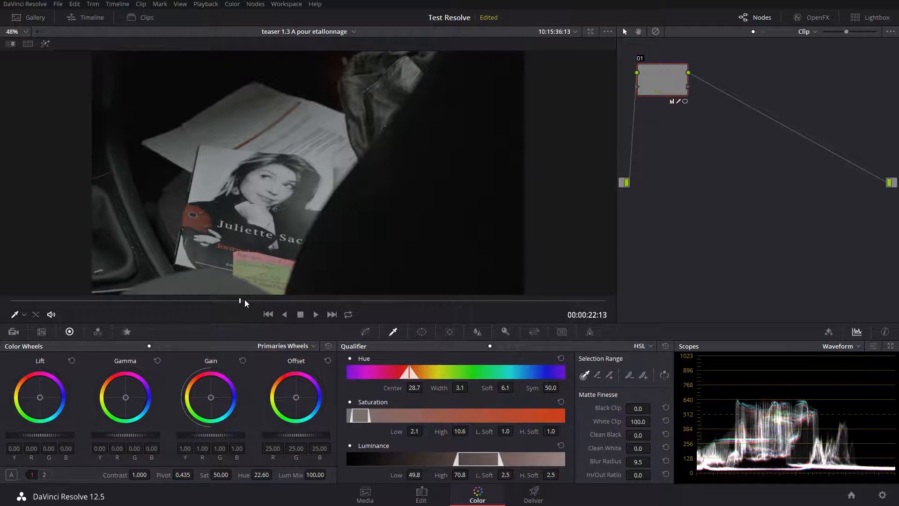
{"action": "left_click", "coordinate": [415, 332]}
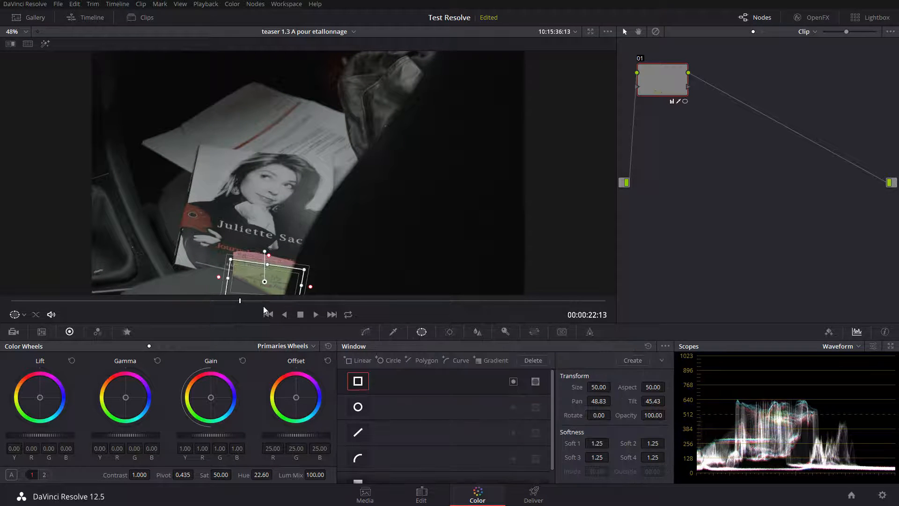
{"action": "left_click_drag", "start_coordinate": [250, 302], "coordinate": [3, 292]}
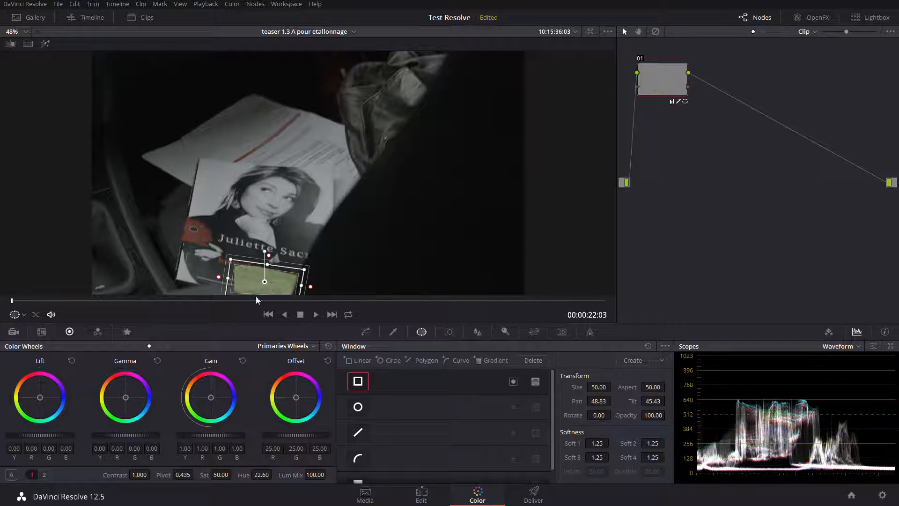
{"action": "left_click", "coordinate": [393, 332]}
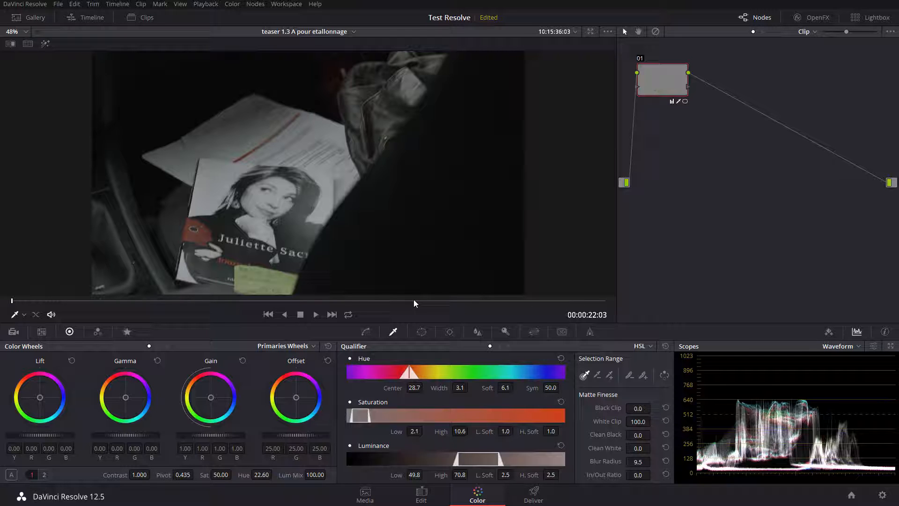
- Switch to clip 17 of the woman behind the laptop and open its power window settings
{"action": "left_click", "coordinate": [129, 20]}
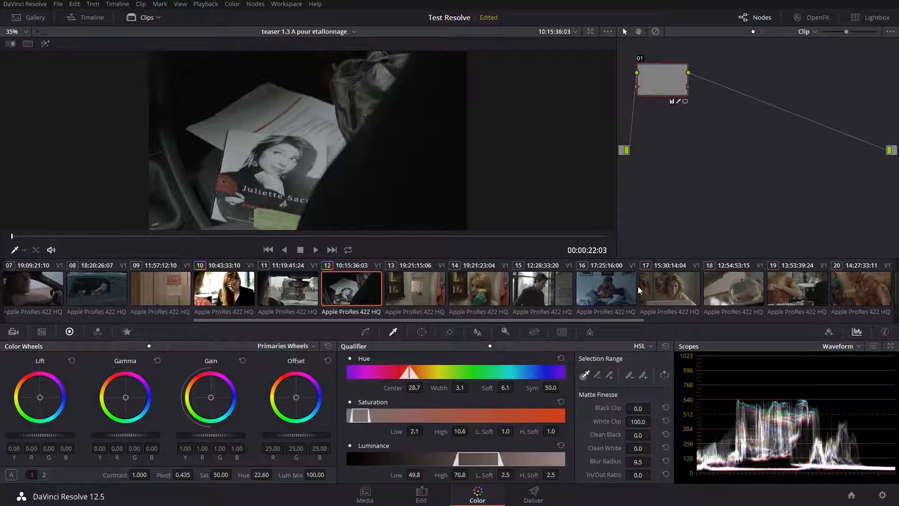
{"action": "left_click", "coordinate": [685, 299]}
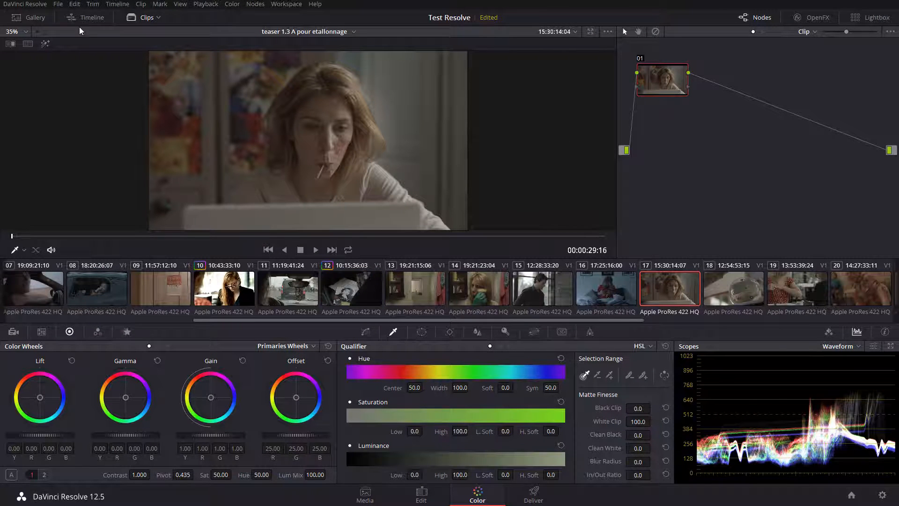
{"action": "left_click", "coordinate": [145, 18]}
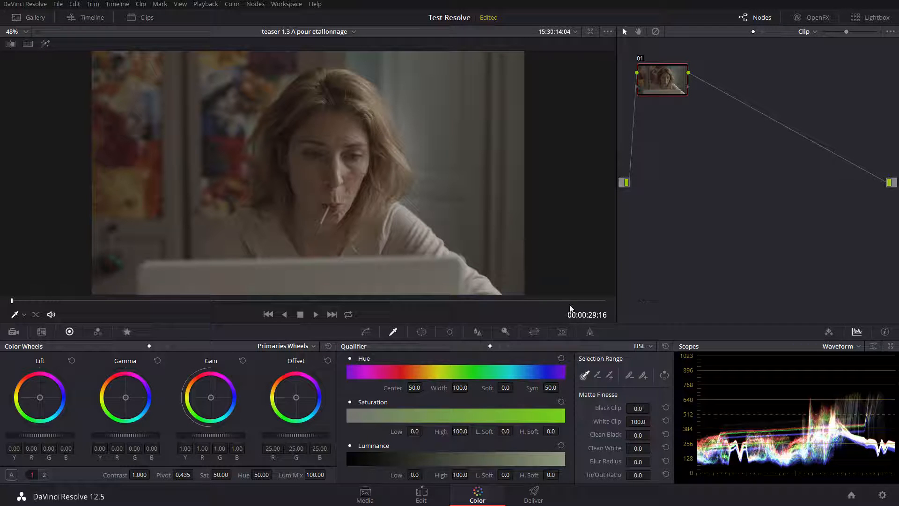
{"action": "left_click", "coordinate": [421, 332]}
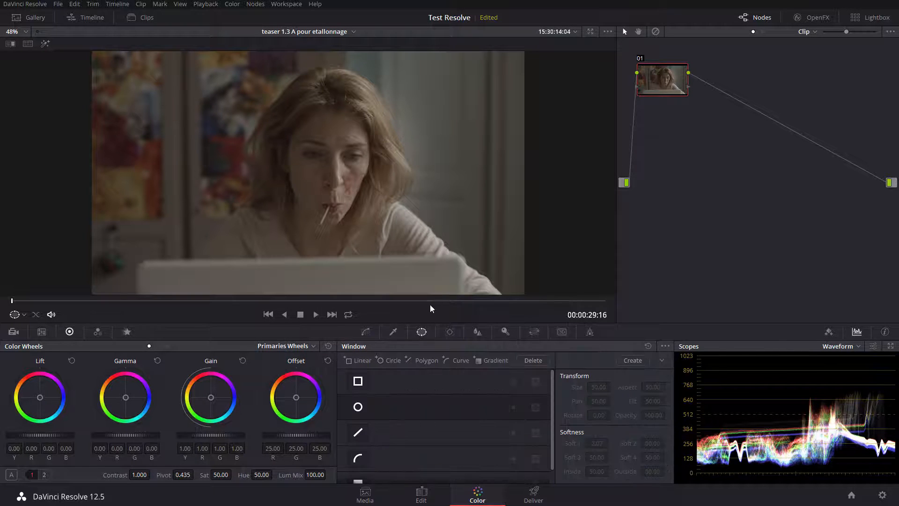
- Add a circular window around the woman's face with size about 44.2, aspect 30.8, pan 50.8, tilt 49.1 and softness 2.10
{"action": "left_click", "coordinate": [358, 406]}
{"action": "left_click_drag", "start_coordinate": [294, 177], "coordinate": [316, 179]}
{"action": "left_click_drag", "start_coordinate": [333, 110], "coordinate": [334, 95]}
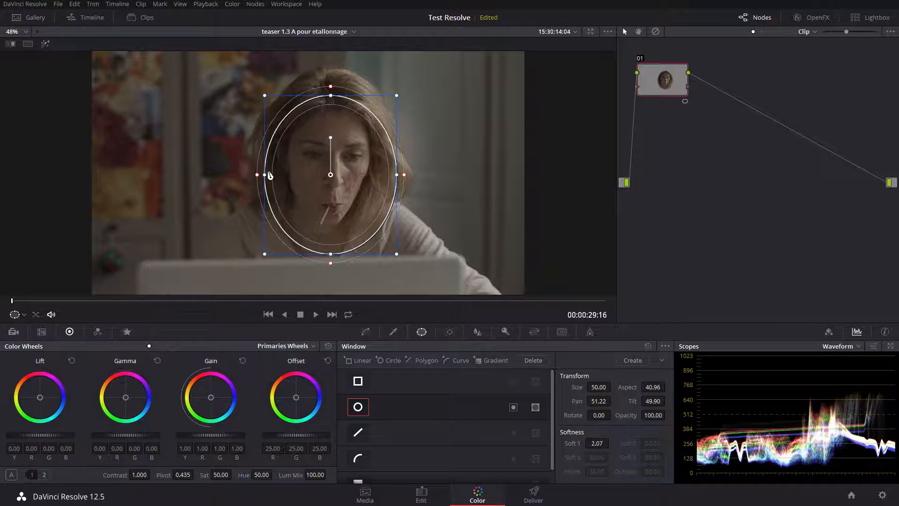
{"action": "left_click_drag", "start_coordinate": [266, 175], "coordinate": [275, 172]}
{"action": "mouse_move", "coordinate": [340, 173]}
{"action": "left_mouse_down"}
{"action": "mouse_move", "coordinate": [325, 168]}
{"action": "mouse_move", "coordinate": [333, 174]}
{"action": "left_mouse_up"}
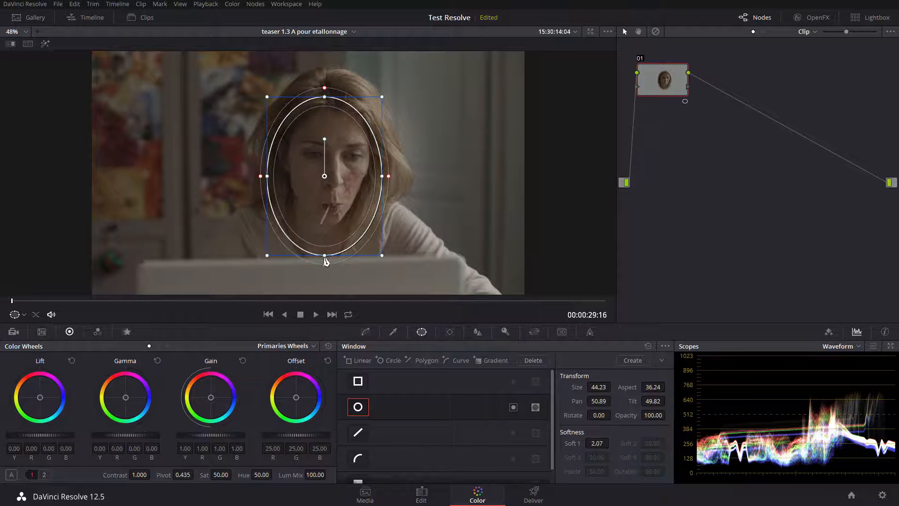
{"action": "left_click_drag", "start_coordinate": [326, 260], "coordinate": [324, 275]}
{"action": "left_click_drag", "start_coordinate": [324, 195], "coordinate": [321, 206]}
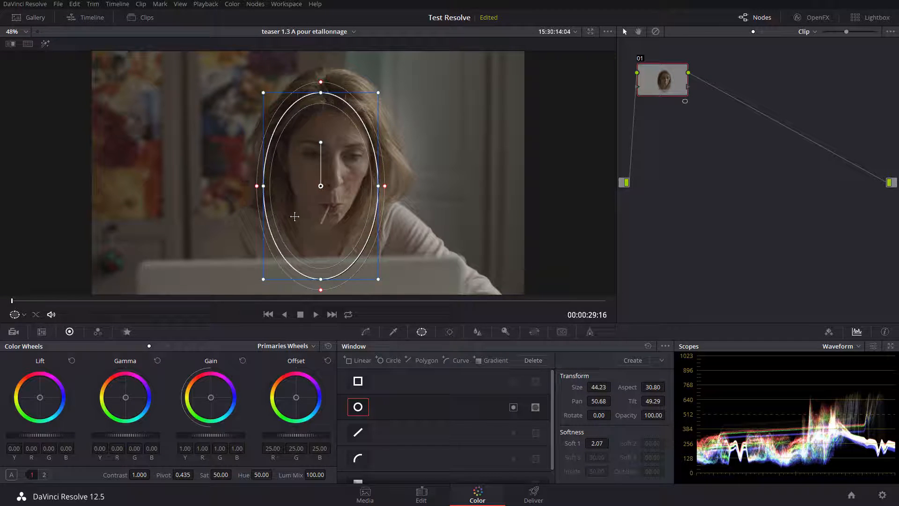
{"action": "left_click_drag", "start_coordinate": [385, 186], "coordinate": [385, 188]}
{"action": "mouse_move", "coordinate": [329, 188]}
{"action": "left_mouse_down"}
{"action": "mouse_move", "coordinate": [335, 185]}
{"action": "mouse_move", "coordinate": [320, 183]}
{"action": "mouse_move", "coordinate": [334, 190]}
{"action": "left_mouse_up"}
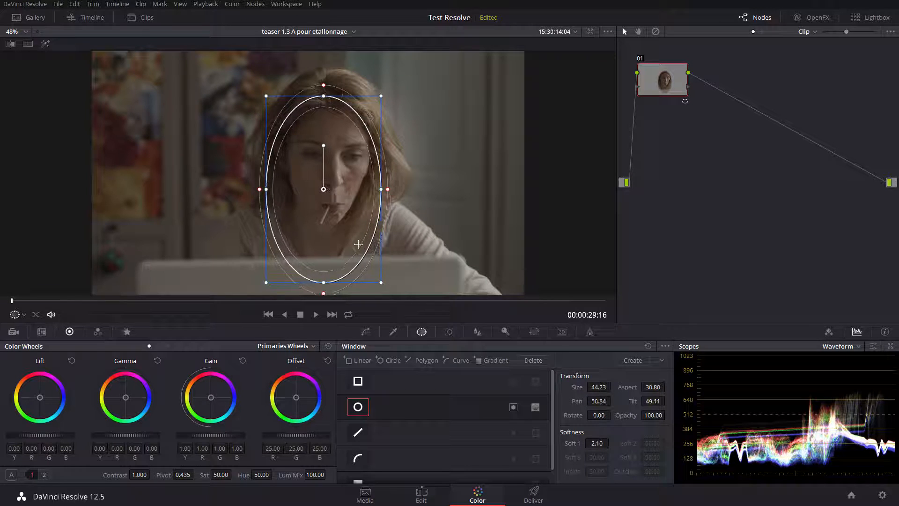
- Sample the forehead skin with the HSL qualifier inside the window, and check the selection as highlight and as black-and-white matte
{"action": "left_click", "coordinate": [400, 335]}
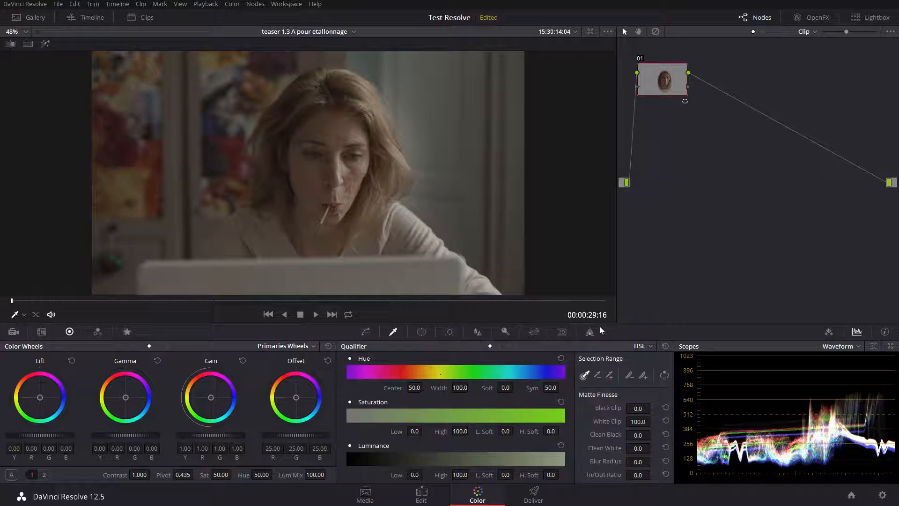
{"action": "key", "text": "shift+h"}
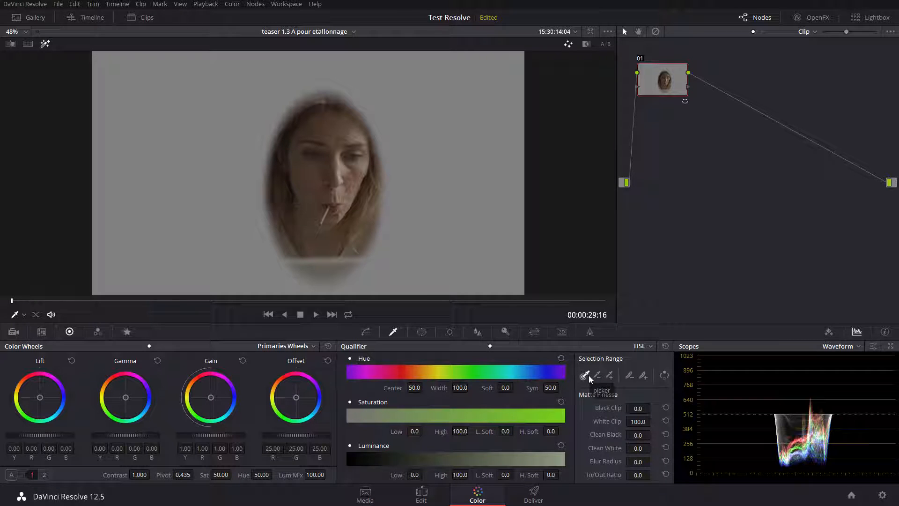
{"action": "left_click", "coordinate": [330, 123]}
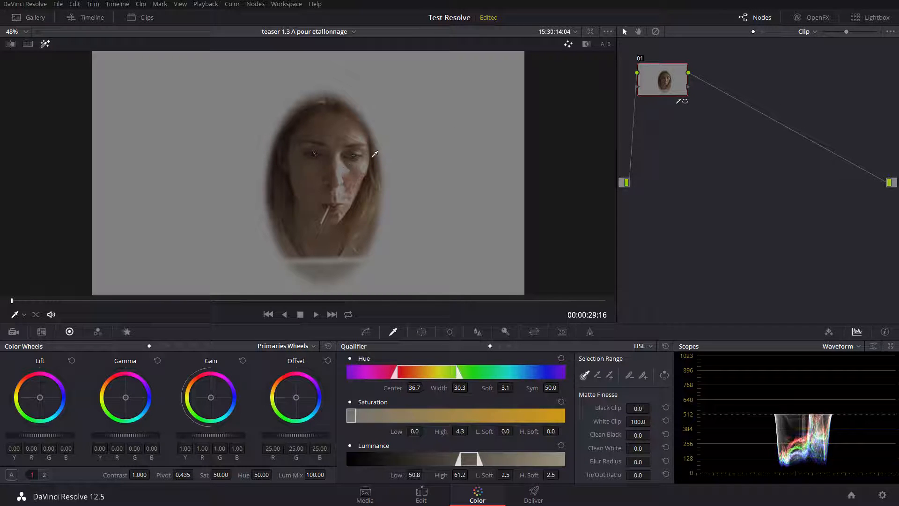
{"action": "left_click", "coordinate": [586, 44]}
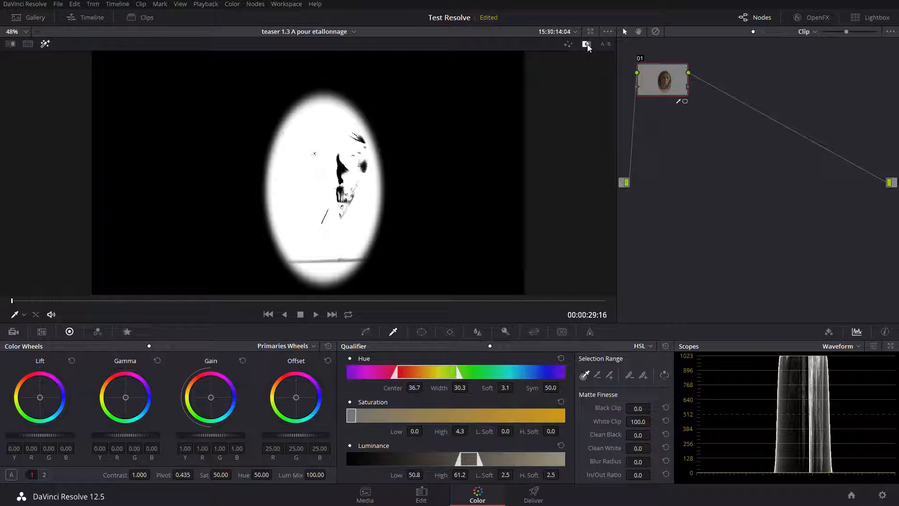
{"action": "left_click", "coordinate": [587, 44]}
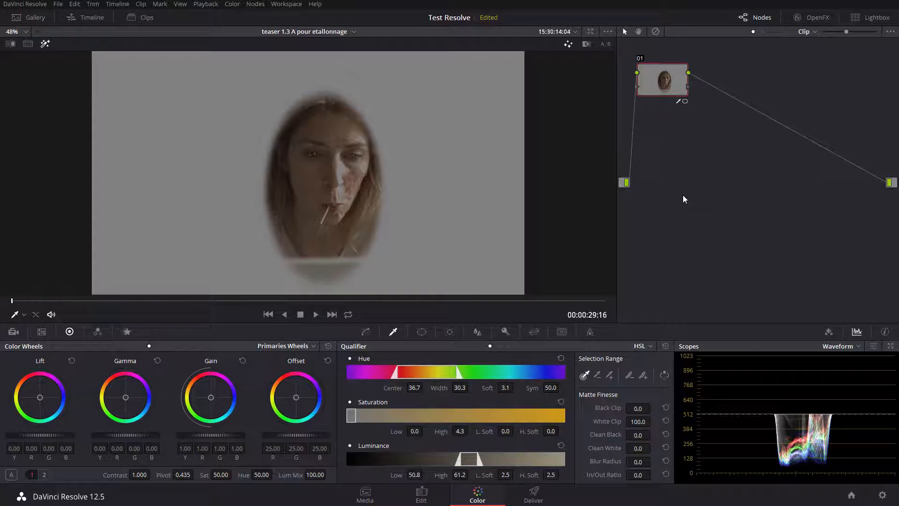
- Subtract the hair beside the cheek from the qualified range, add the skin beside the nose, and return to the normal image
{"action": "left_click", "coordinate": [599, 377]}
{"action": "left_click", "coordinate": [285, 186]}
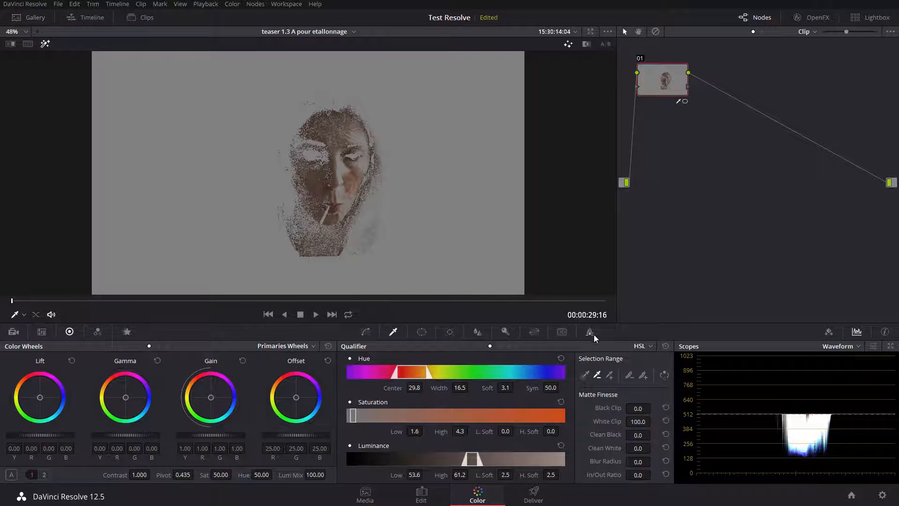
{"action": "left_click", "coordinate": [609, 375]}
{"action": "left_click", "coordinate": [327, 175]}
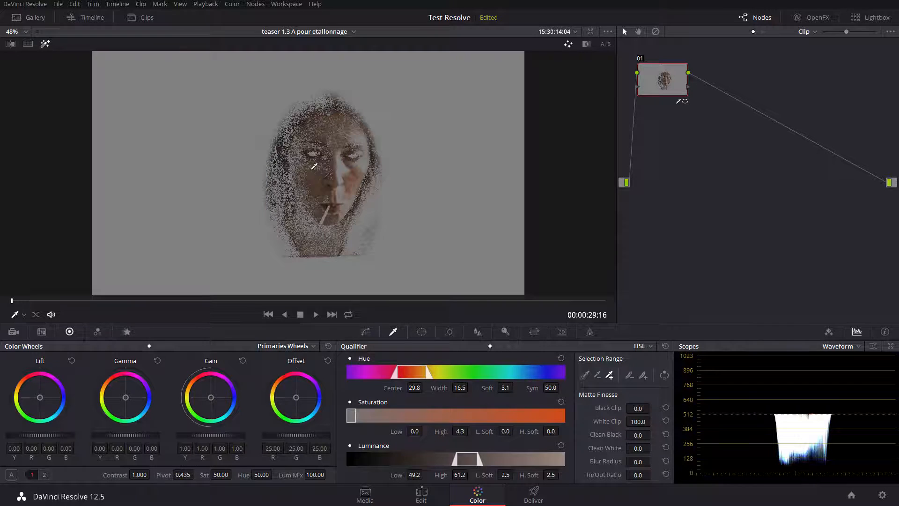
{"action": "key", "text": "shift+h"}
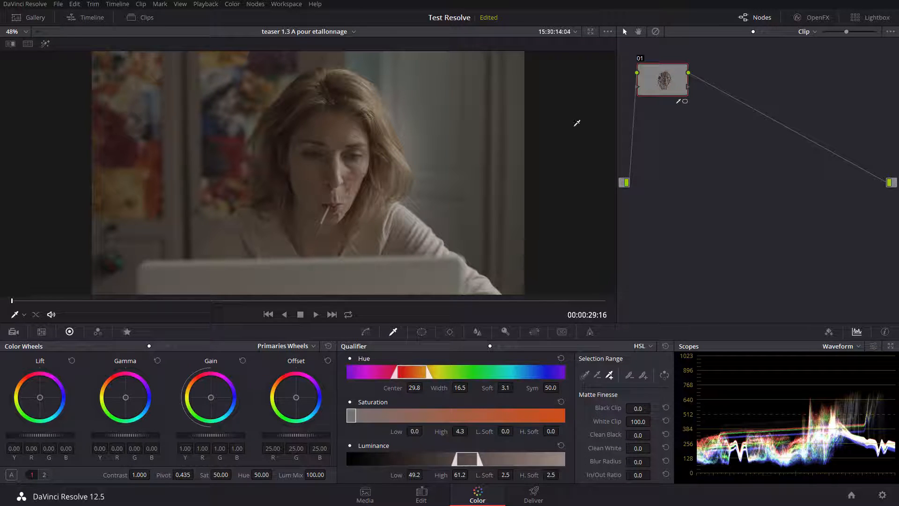
- Make room in the node graph and insert a new serial node ahead of the face qualifier node 01
{"action": "left_click_drag", "start_coordinate": [657, 78], "coordinate": [735, 110]}
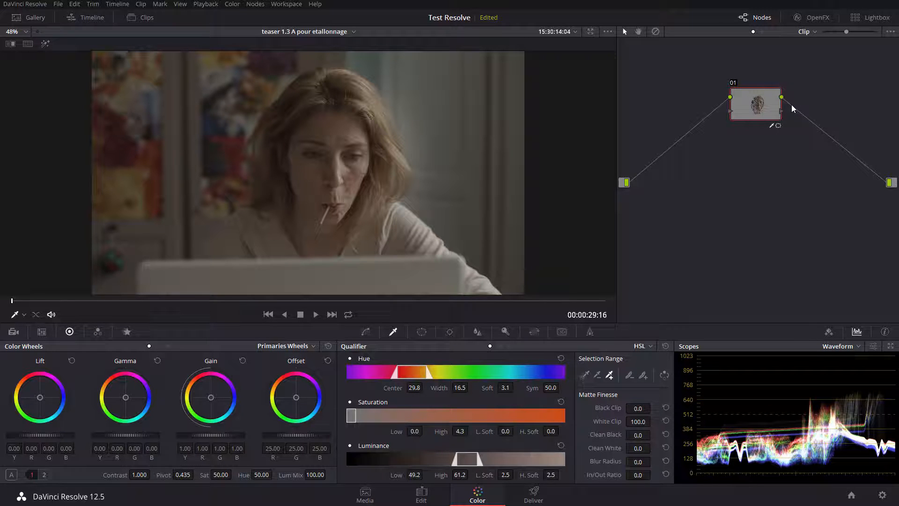
{"action": "key", "text": "shift+s"}
{"action": "left_click_drag", "start_coordinate": [737, 170], "coordinate": [662, 108]}
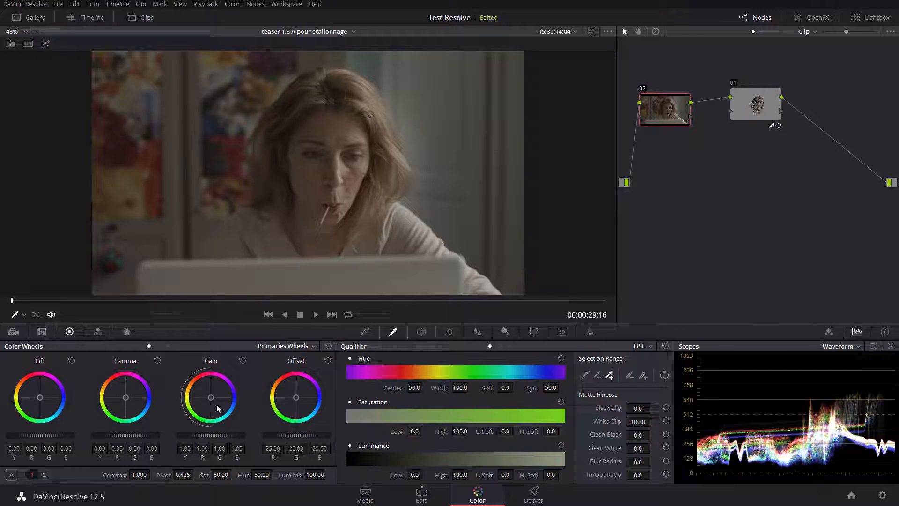
- Grade node 02 with gain 1.22, lift -0.04 and gamma -0.02, and raise its saturation
{"action": "left_click_drag", "start_coordinate": [203, 435], "coordinate": [234, 435]}
{"action": "left_click_drag", "start_coordinate": [40, 432], "coordinate": [34, 431]}
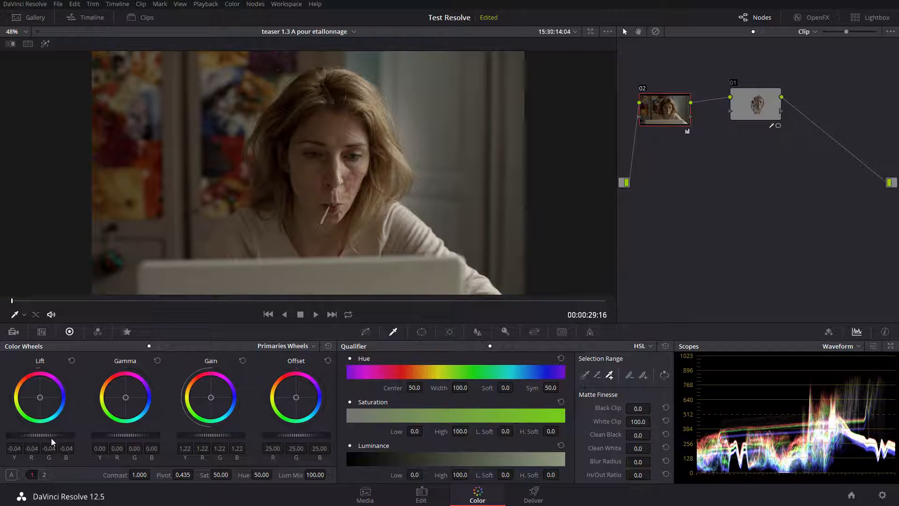
{"action": "left_click_drag", "start_coordinate": [125, 434], "coordinate": [123, 435]}
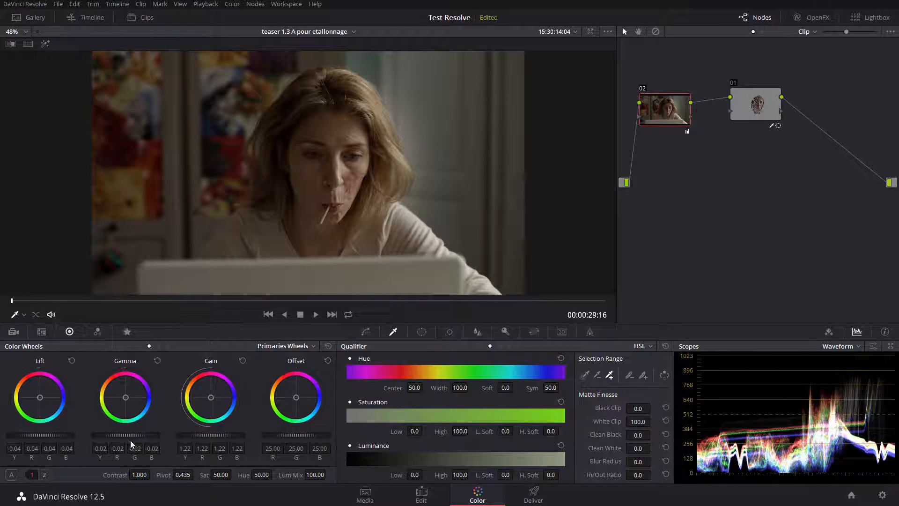
{"action": "left_click_drag", "start_coordinate": [220, 475], "coordinate": [234, 475]}
- Select node 01 and compare the image with the whole grade bypassed and enabled
{"action": "left_click", "coordinate": [757, 106]}
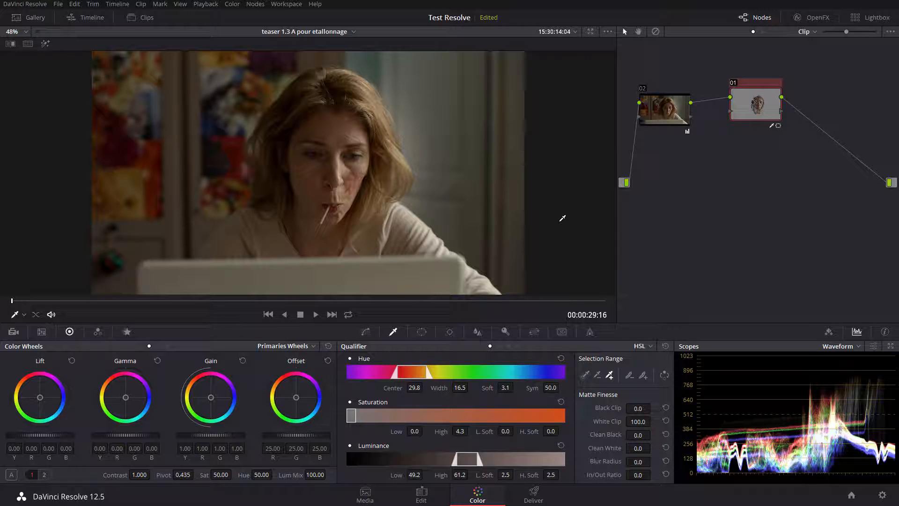
{"action": "key", "text": "shift+d"}
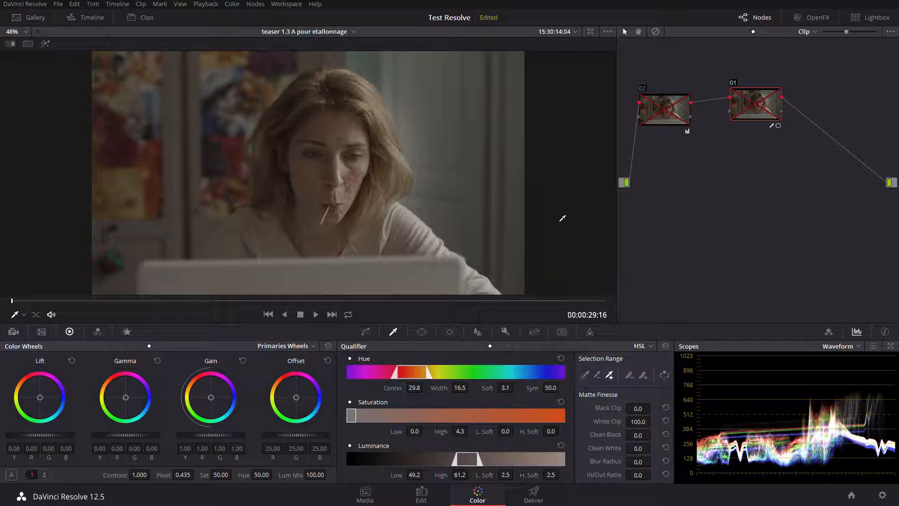
{"action": "key", "text": "shift+d"}
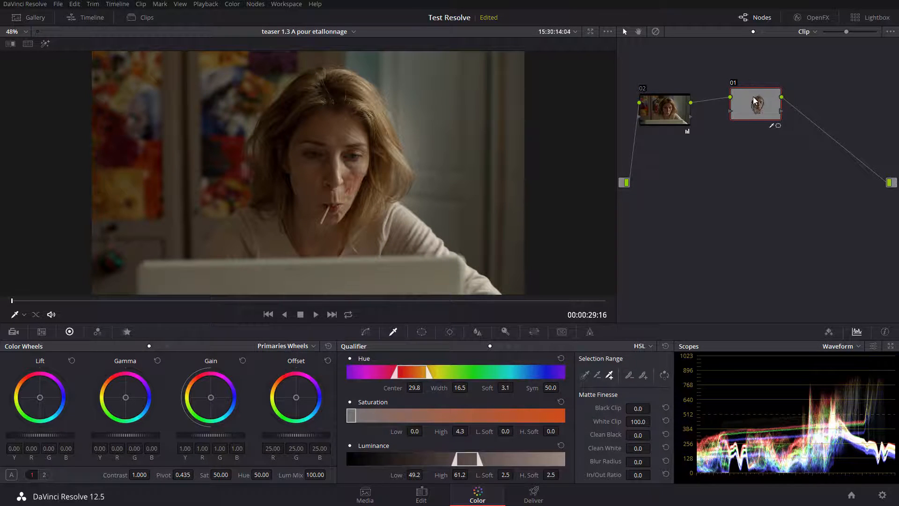
- Resample the face skin on node 01 in highlight view, and add the upper lip, cheek and forehead to the range
{"action": "key", "text": "shift+h"}
{"action": "left_click", "coordinate": [585, 374]}
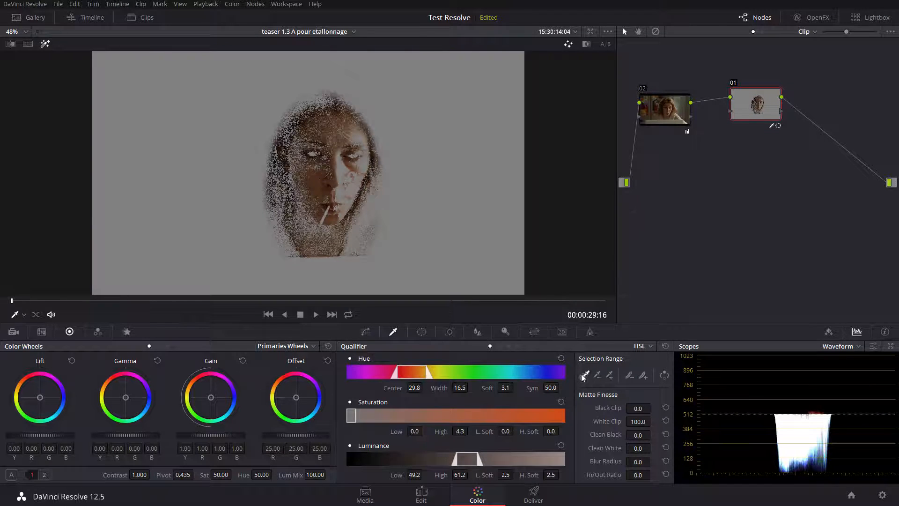
{"action": "left_click", "coordinate": [322, 179]}
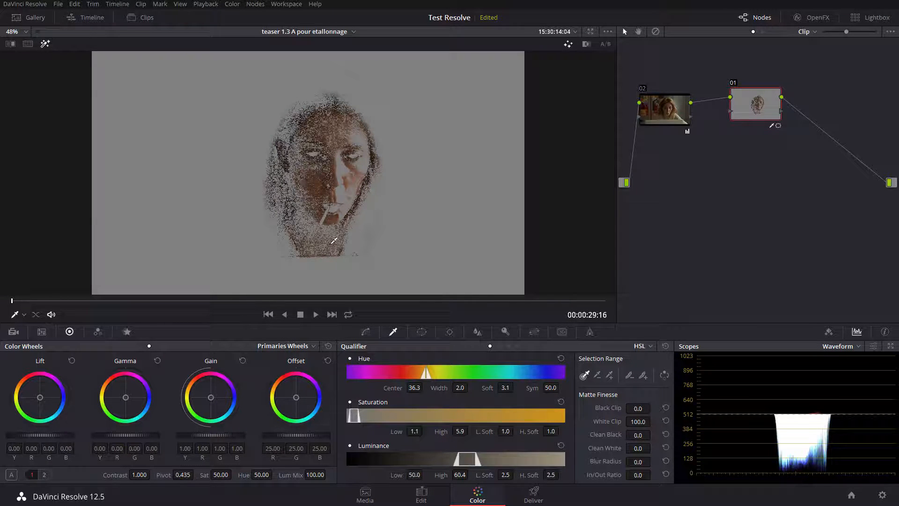
{"action": "left_click", "coordinate": [609, 375]}
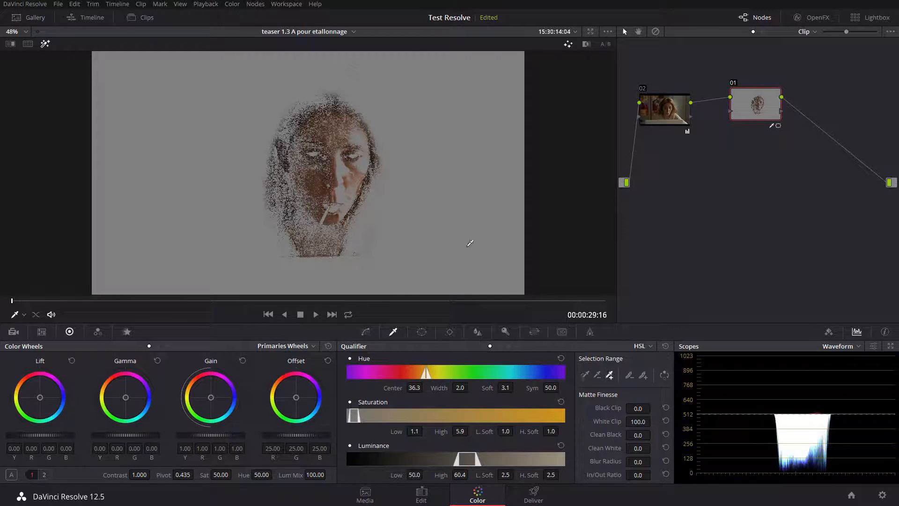
{"action": "left_click", "coordinate": [338, 196]}
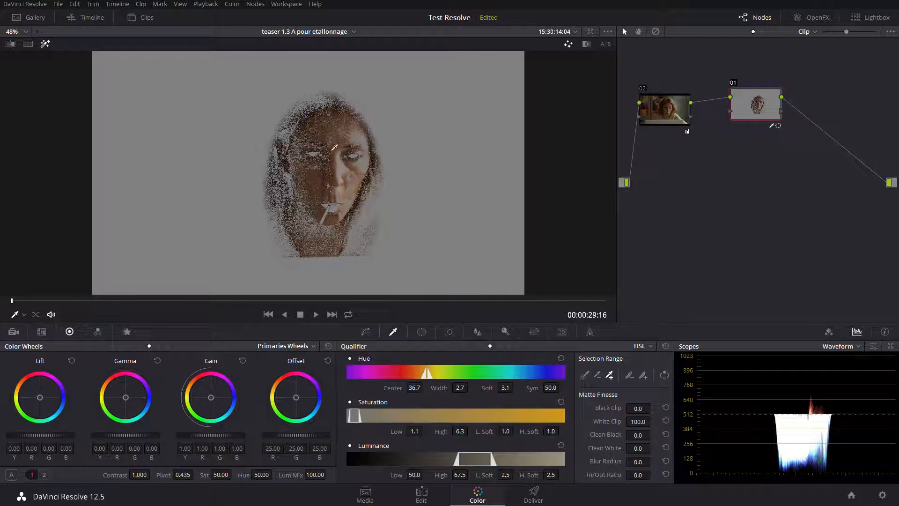
{"action": "left_click", "coordinate": [352, 176]}
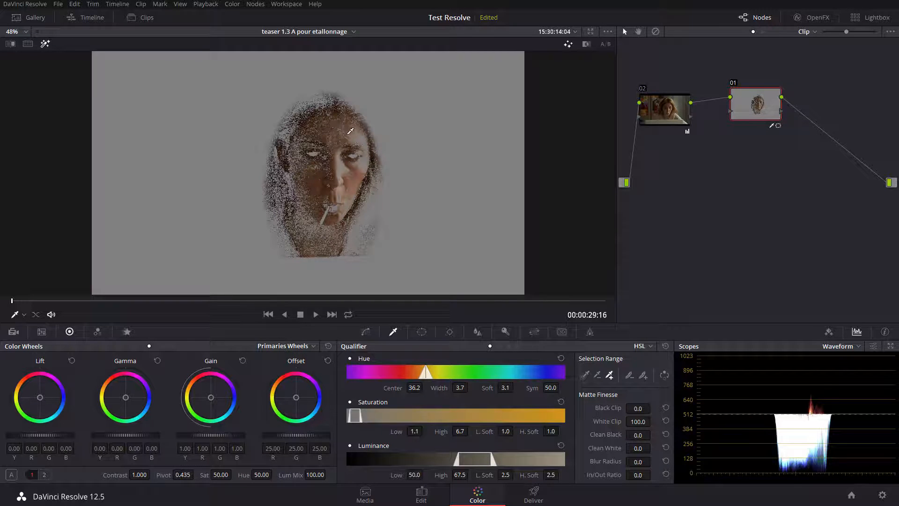
{"action": "left_click", "coordinate": [332, 133]}
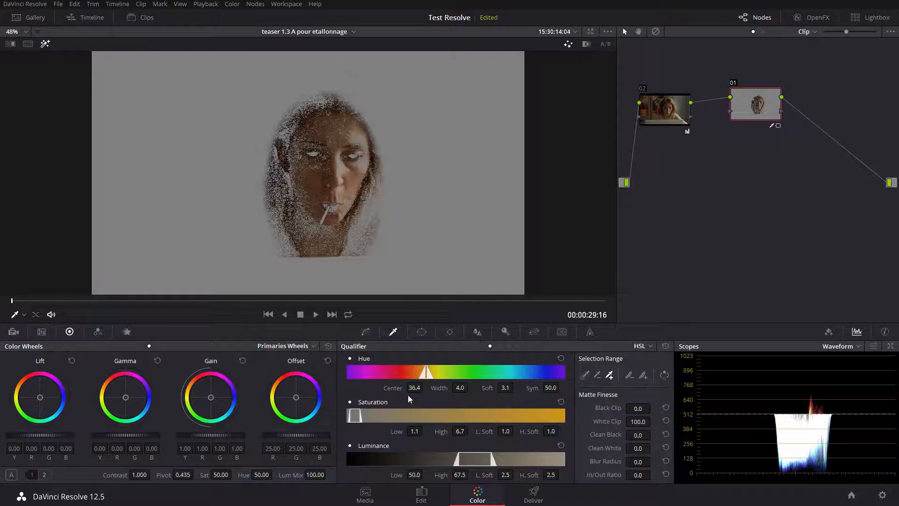
- Narrow the skin key to a luminance low of 53.2 with low softness 7.4, comparing the highlight with the normal image
{"action": "key", "text": "shift+h"}
{"action": "key", "text": "shift+h"}
{"action": "mouse_move", "coordinate": [412, 475]}
{"action": "left_mouse_down"}
{"action": "mouse_move", "coordinate": [425, 474]}
{"action": "mouse_move", "coordinate": [411, 475]}
{"action": "left_mouse_up"}
{"action": "key", "text": "shift+h"}
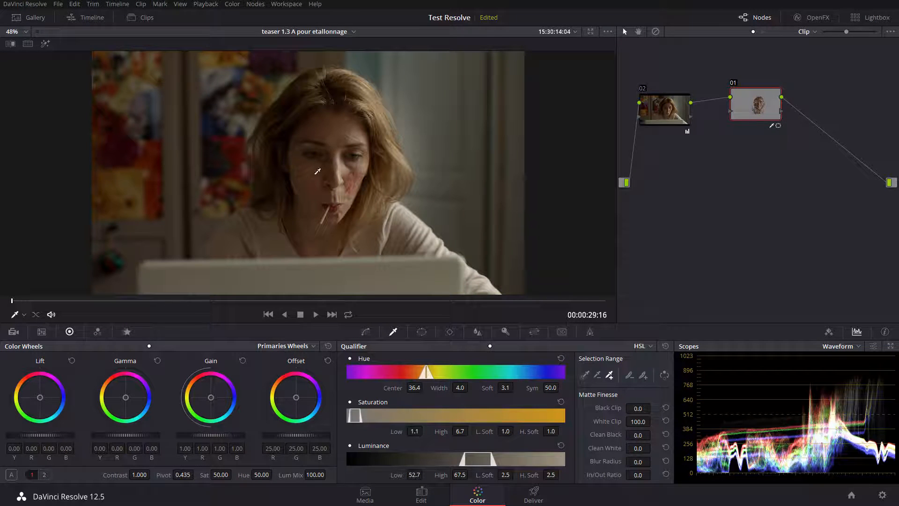
{"action": "key", "text": "shift+h"}
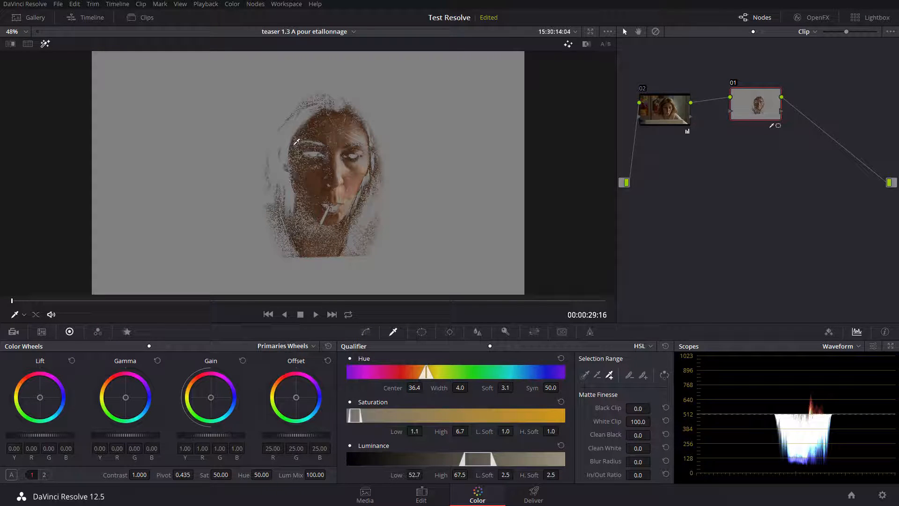
{"action": "left_click_drag", "start_coordinate": [411, 472], "coordinate": [435, 484]}
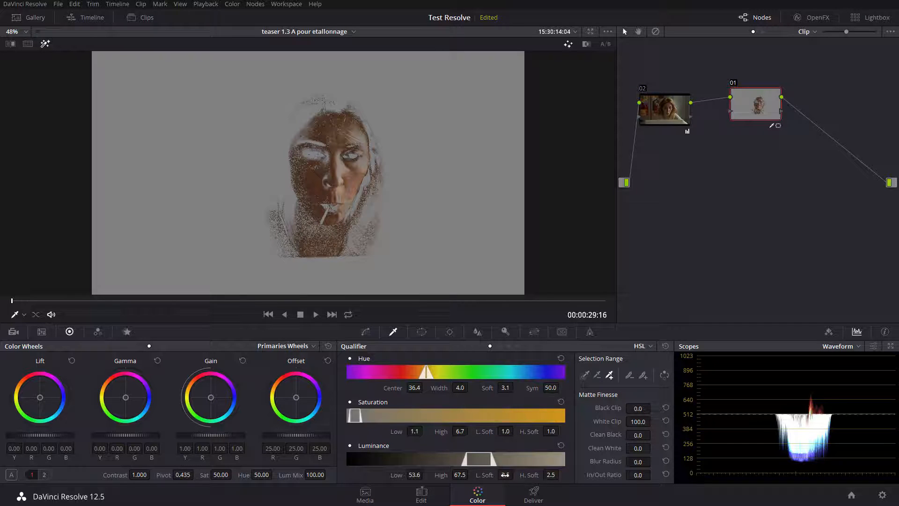
{"action": "left_click_drag", "start_coordinate": [505, 475], "coordinate": [516, 474]}
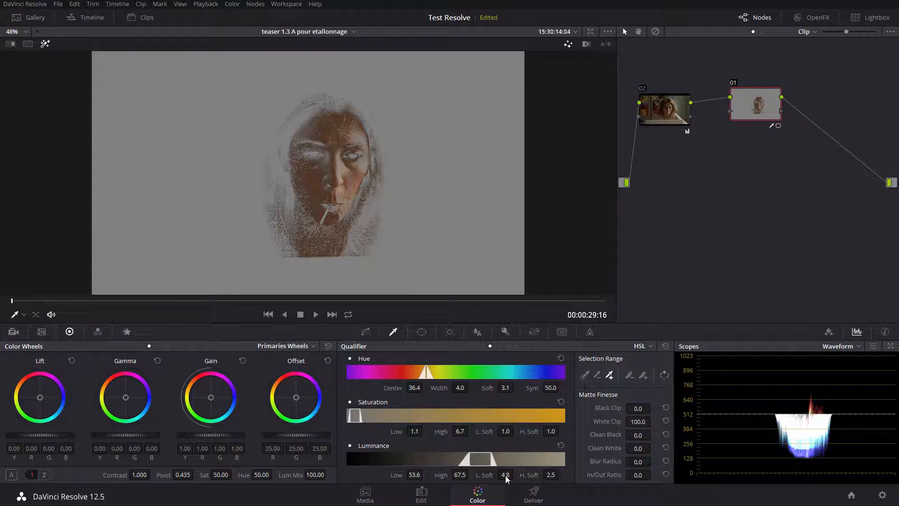
{"action": "left_click_drag", "start_coordinate": [414, 474], "coordinate": [423, 474]}
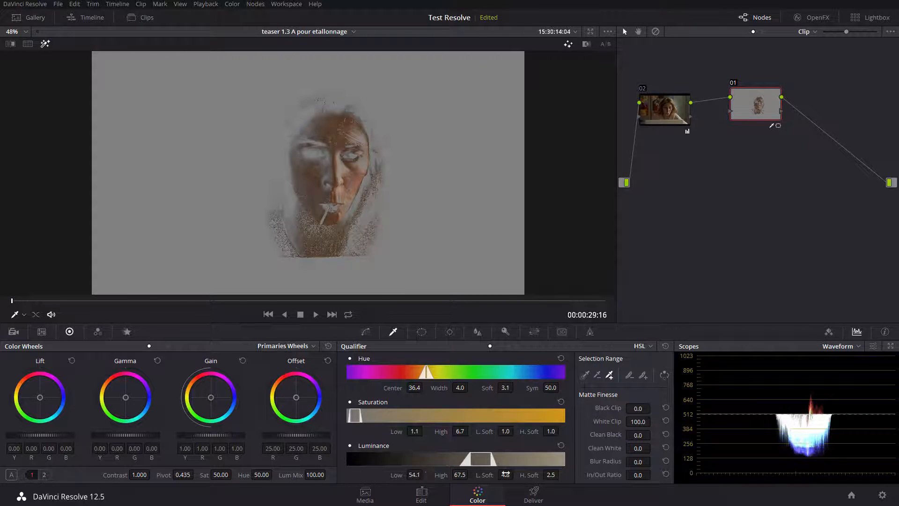
{"action": "left_click_drag", "start_coordinate": [516, 474], "coordinate": [516, 475]}
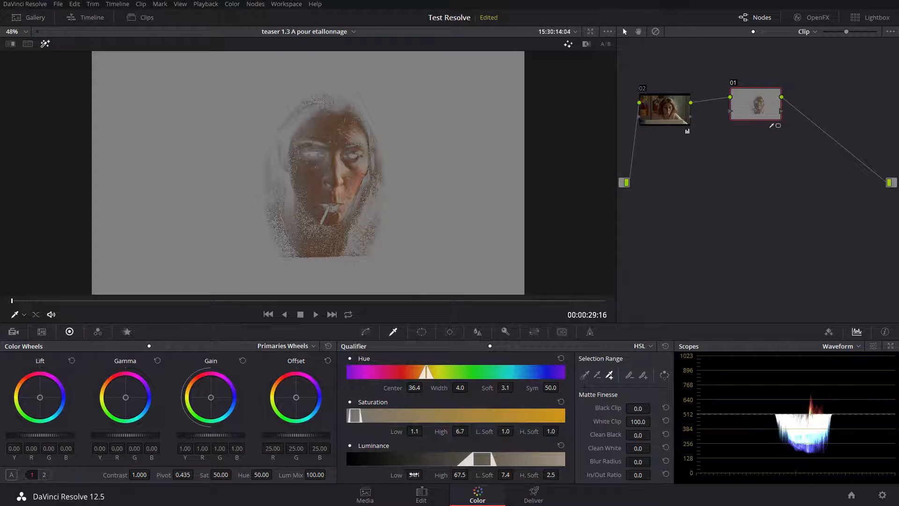
{"action": "left_click_drag", "start_coordinate": [414, 474], "coordinate": [410, 473]}
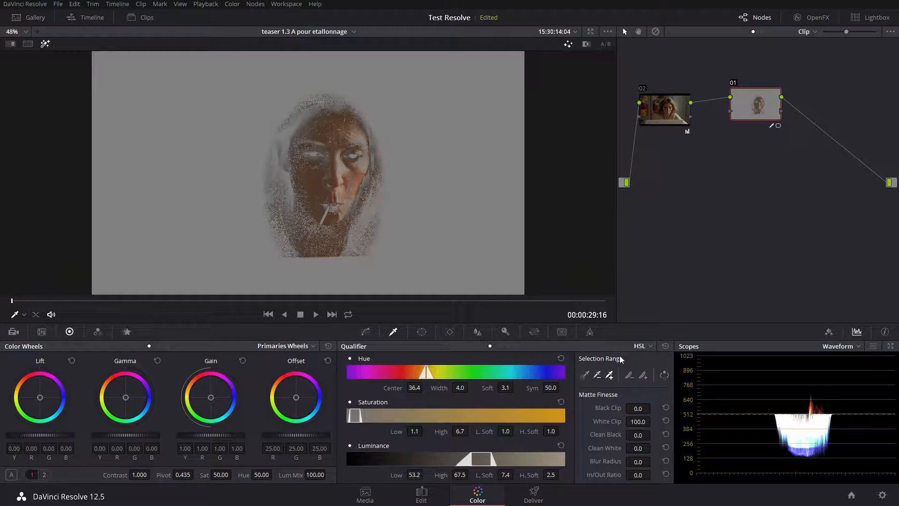
- Compare the skin selection between the highlighted and the normal image
{"action": "key", "text": "shift+h"}
{"action": "key", "text": "shift+h"}
{"action": "key", "text": "shift+h"}
{"action": "key", "text": "shift+h"}
{"action": "key", "text": "shift+h"}
{"action": "key", "text": "shift+h"}
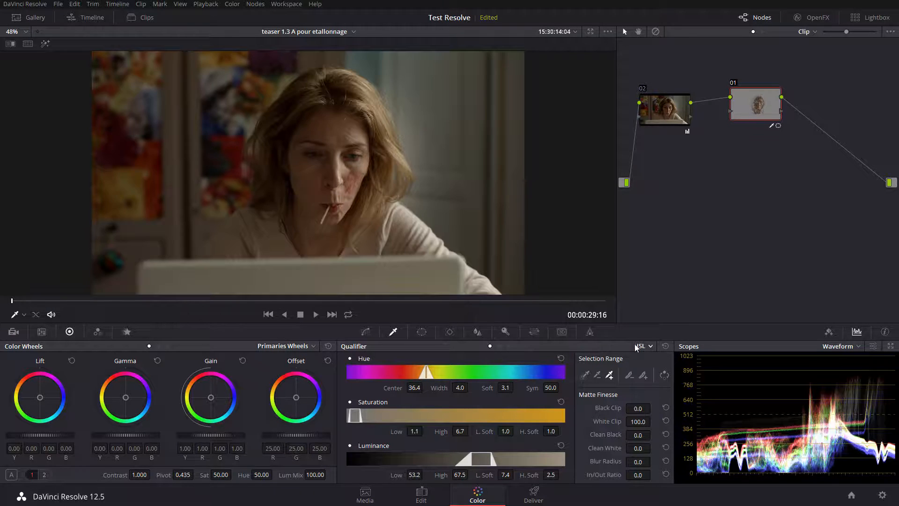
{"action": "key", "text": "shift+h"}
{"action": "key", "text": "shift+h"}
{"action": "key", "text": "shift+h"}
{"action": "key", "text": "shift+h"}
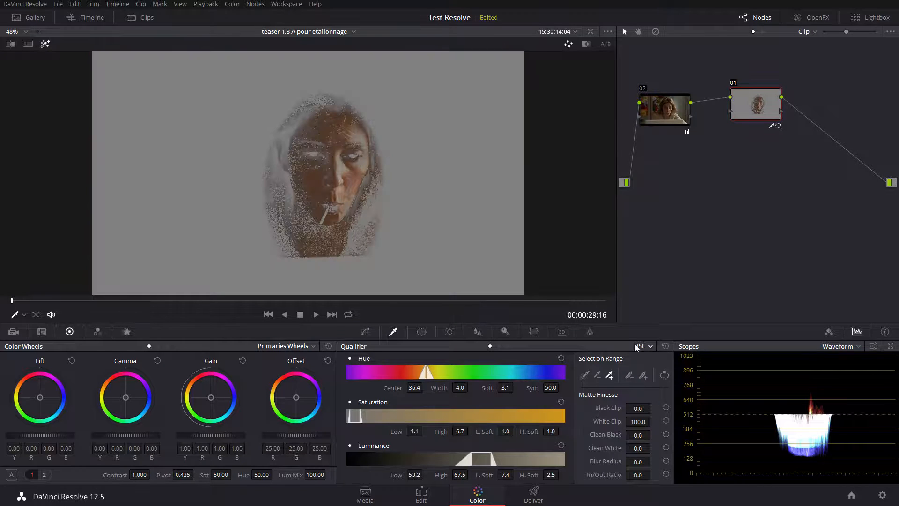
- Recheck the noisy skin matte with the highlight on and off, and set its blur radius to 20.0
{"action": "key", "text": "shift+h"}
{"action": "key", "text": "shift+h"}
{"action": "key", "text": "shift+h"}
{"action": "key", "text": "shift+h"}
{"action": "left_click_drag", "start_coordinate": [639, 461], "coordinate": [715, 462]}
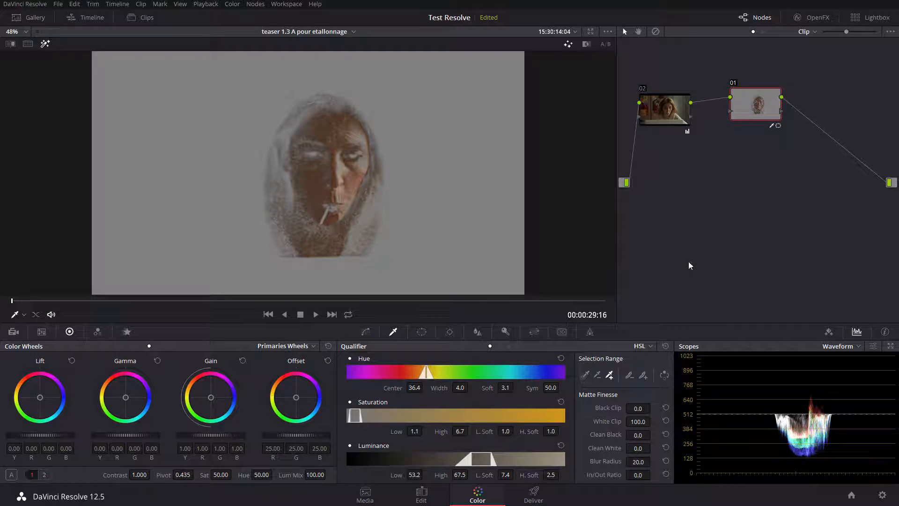
- Check the skin matte in black and white, and shrink the circular window around the face to size 36.76 and aspect 32.33
{"action": "left_click", "coordinate": [583, 45]}
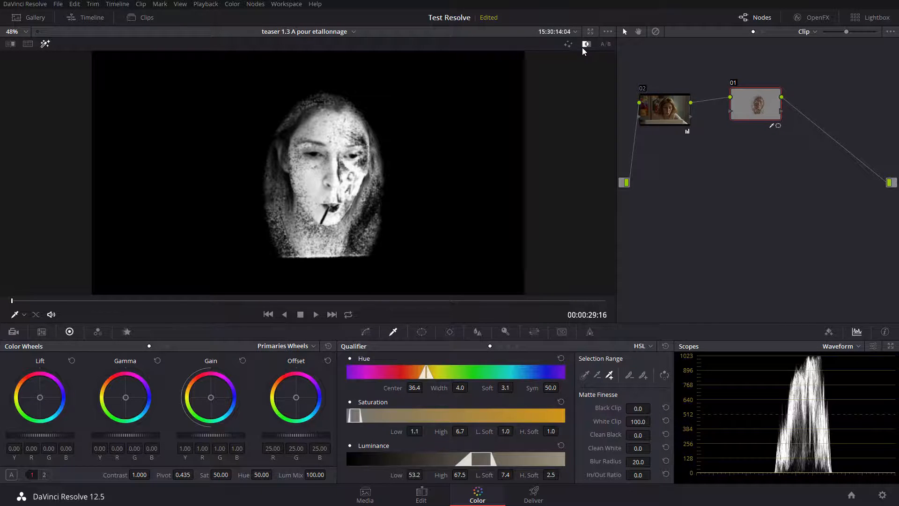
{"action": "left_click", "coordinate": [583, 47]}
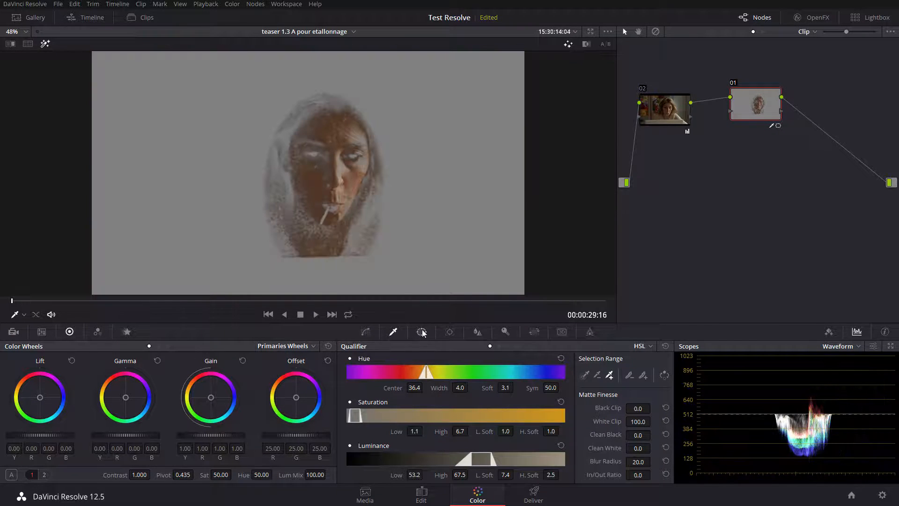
{"action": "left_click", "coordinate": [421, 331]}
{"action": "left_click_drag", "start_coordinate": [321, 95], "coordinate": [325, 111]}
{"action": "left_click_drag", "start_coordinate": [266, 190], "coordinate": [277, 193]}
{"action": "left_click_drag", "start_coordinate": [317, 181], "coordinate": [316, 169]}
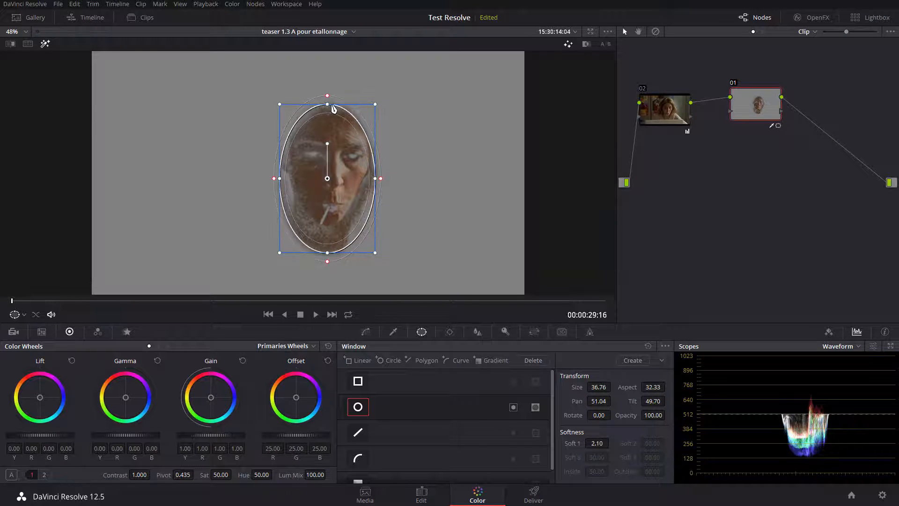
- Fit the oval window closer to the face at size 34.23, aspect 28.25, pan 50.89 and tilt 49.70, comparing it with the normal image
{"action": "left_click_drag", "start_coordinate": [375, 178], "coordinate": [371, 178]}
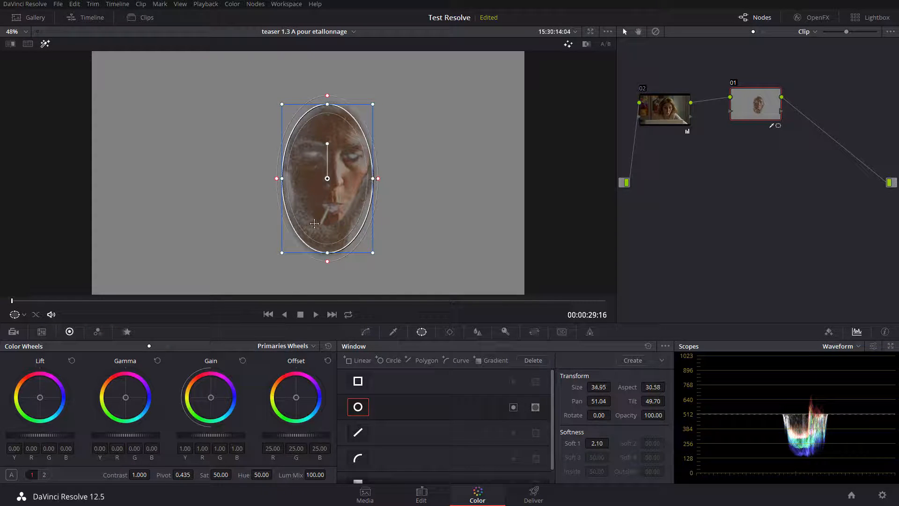
{"action": "left_click_drag", "start_coordinate": [329, 257], "coordinate": [329, 260]}
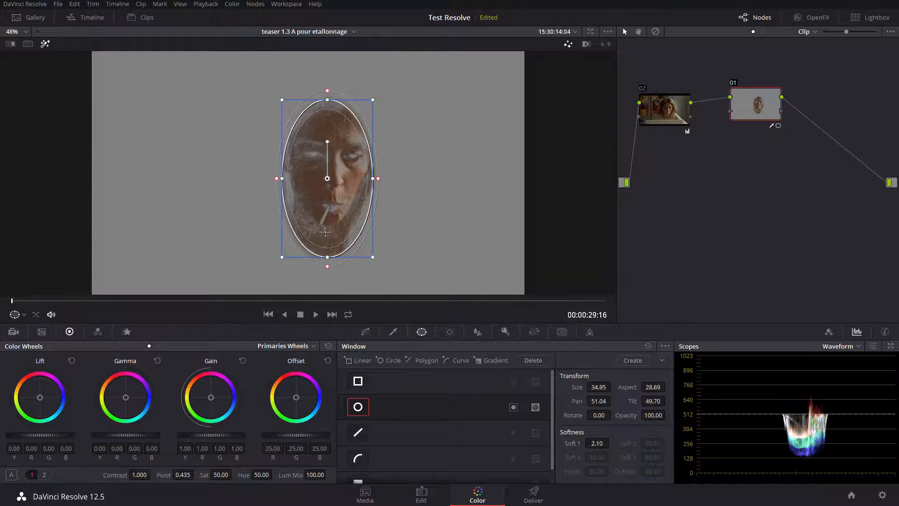
{"action": "mouse_move", "coordinate": [327, 220]}
{"action": "left_mouse_down"}
{"action": "mouse_move", "coordinate": [324, 229]}
{"action": "mouse_move", "coordinate": [324, 217]}
{"action": "left_mouse_up"}
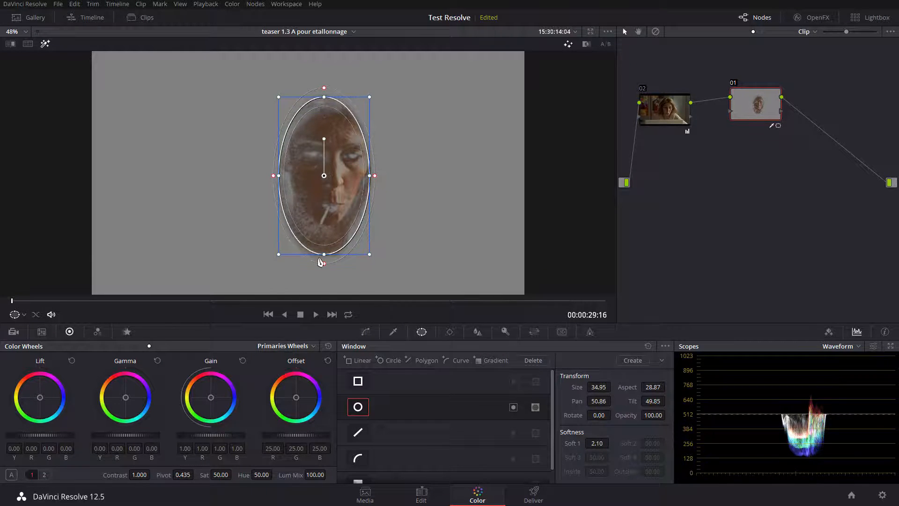
{"action": "left_click_drag", "start_coordinate": [323, 254], "coordinate": [322, 261]}
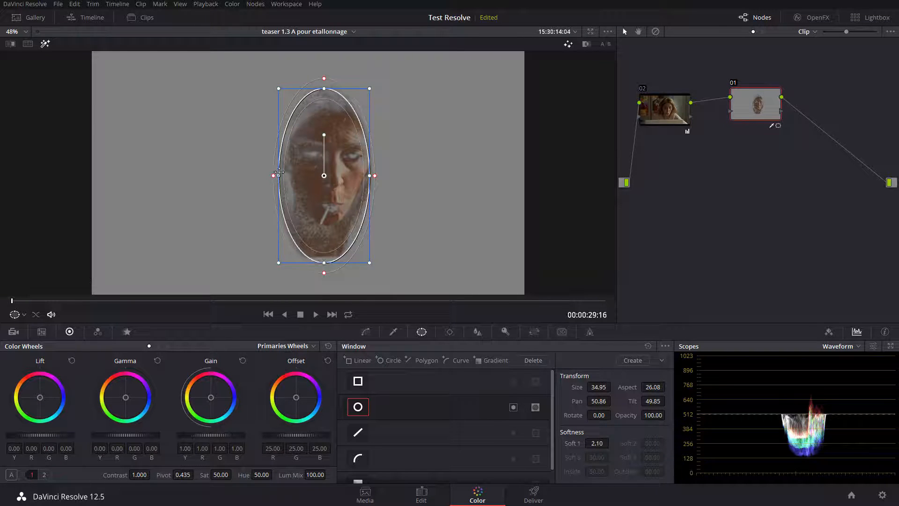
{"action": "left_click_drag", "start_coordinate": [279, 178], "coordinate": [280, 177]}
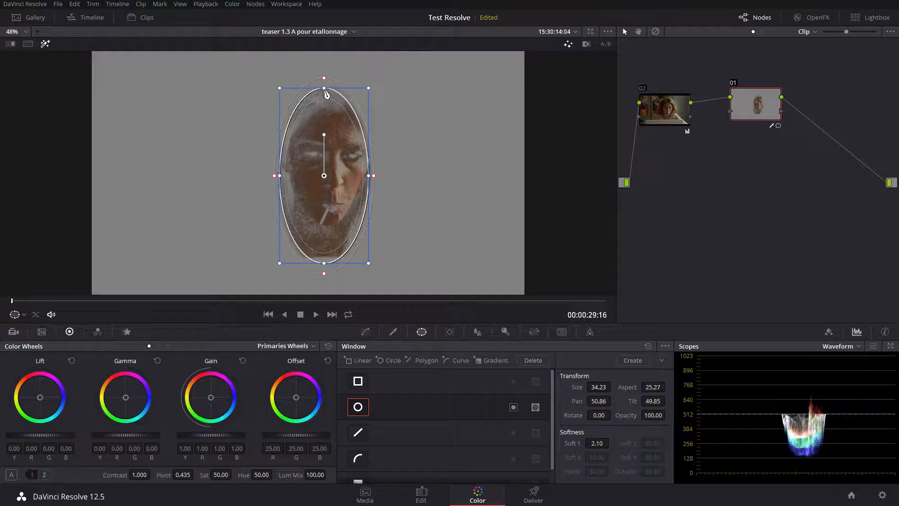
{"action": "left_click_drag", "start_coordinate": [325, 90], "coordinate": [326, 97]}
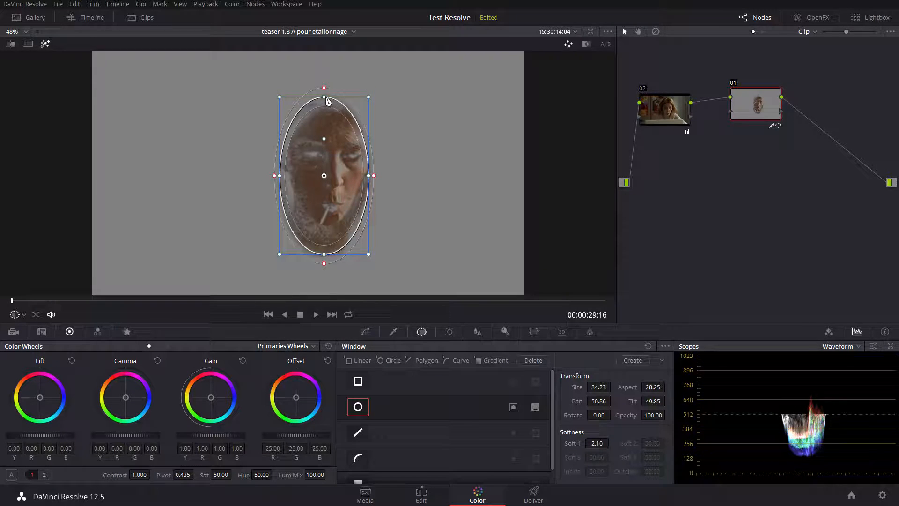
{"action": "left_click_drag", "start_coordinate": [300, 217], "coordinate": [299, 219]}
{"action": "key", "text": "shift+h"}
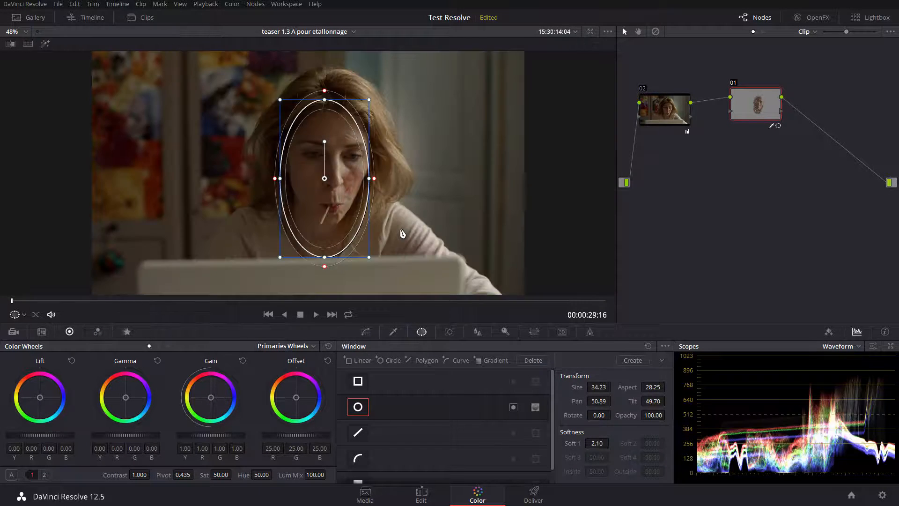
{"action": "key", "text": "shift+h"}
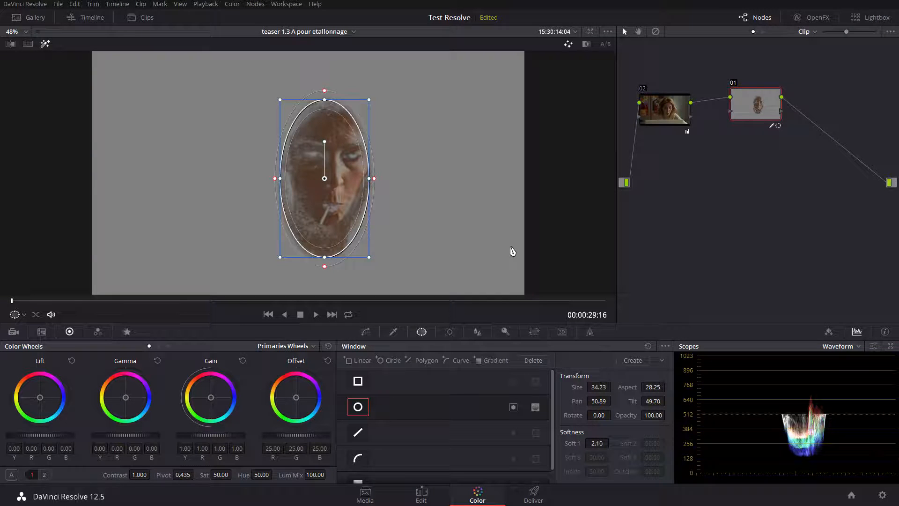
- Subtract softness from the skin key by sampling the edge of the cheek, bringing the hue softness to 2.1
{"action": "left_click", "coordinate": [395, 331]}
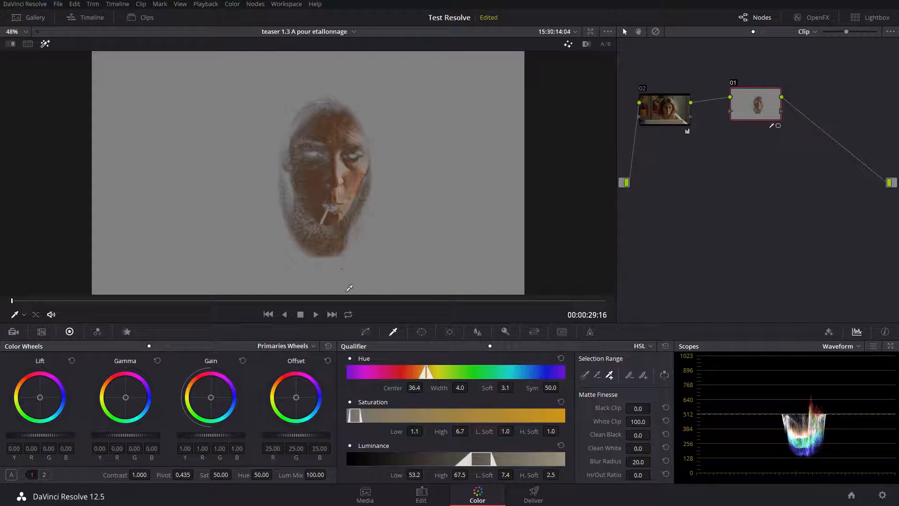
{"action": "left_click", "coordinate": [629, 375]}
{"action": "left_click", "coordinate": [285, 193]}
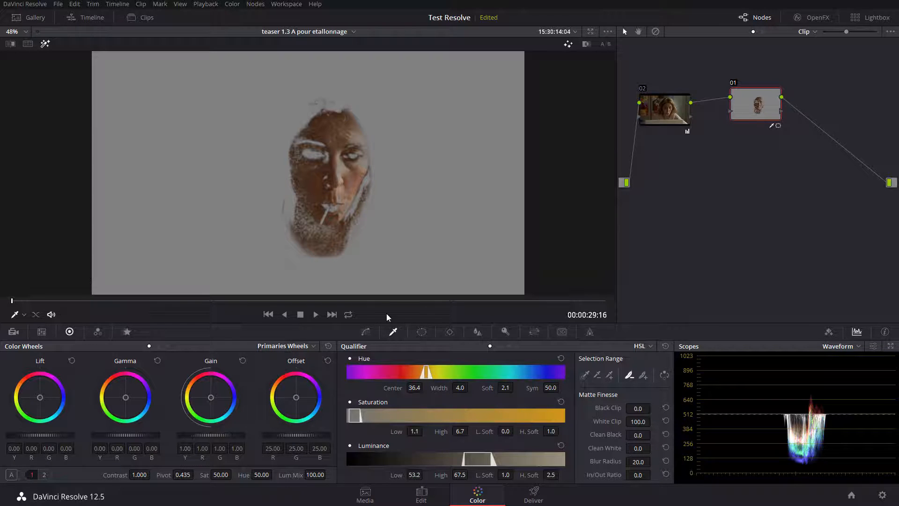
- Show the picker's RGB values and add softness at the brow and temple, bringing the hue softness to 2.9
{"action": "right_click", "coordinate": [354, 210]}
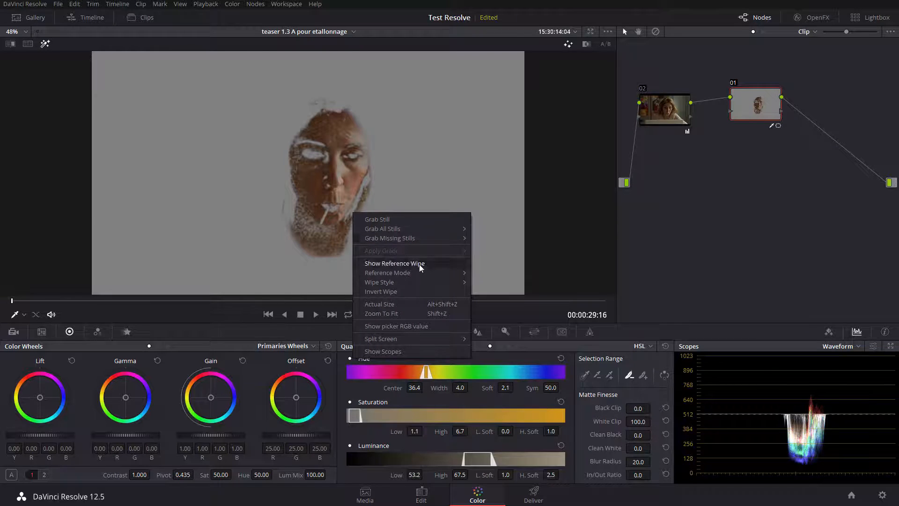
{"action": "left_click", "coordinate": [428, 326]}
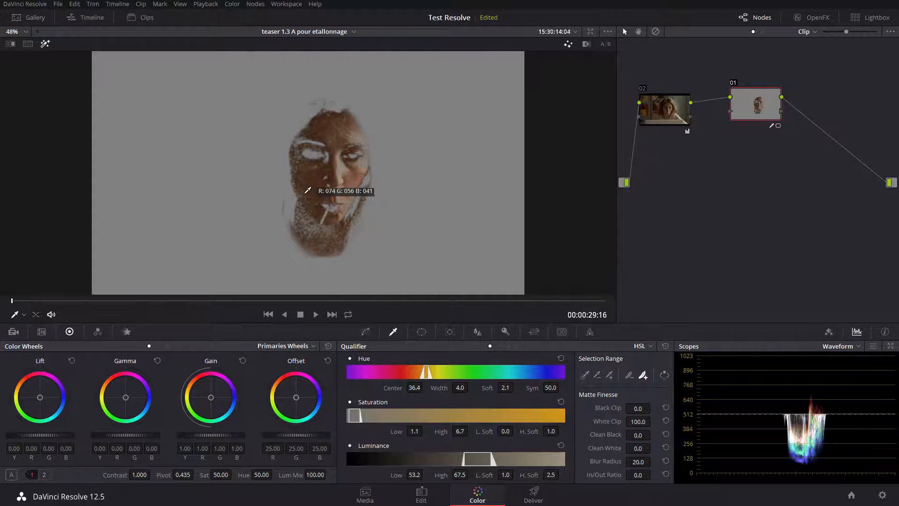
{"action": "left_click", "coordinate": [300, 142]}
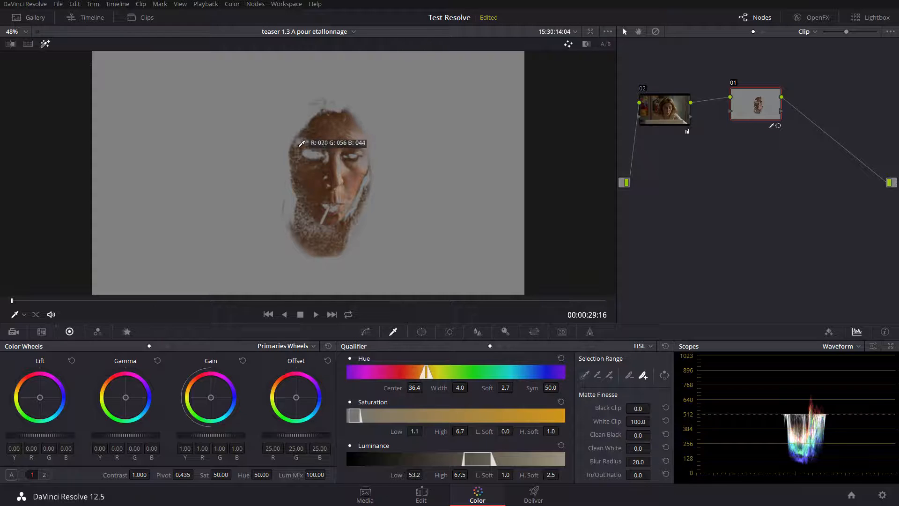
{"action": "left_click", "coordinate": [297, 145]}
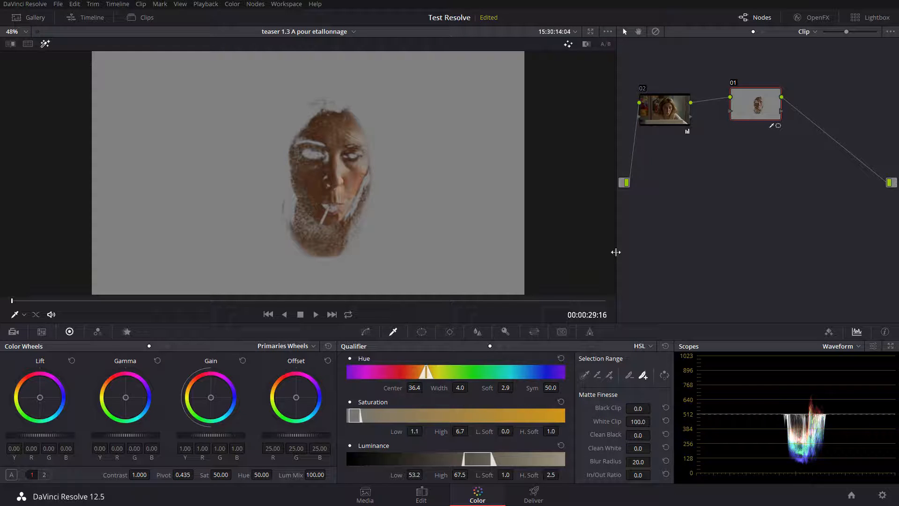
- Clean up the skin matte with a Black Clip of 21.9 and a Clean White of 25.2, checking the black-and-white view
{"action": "left_click", "coordinate": [587, 45]}
{"action": "left_click_drag", "start_coordinate": [638, 408], "coordinate": [603, 413]}
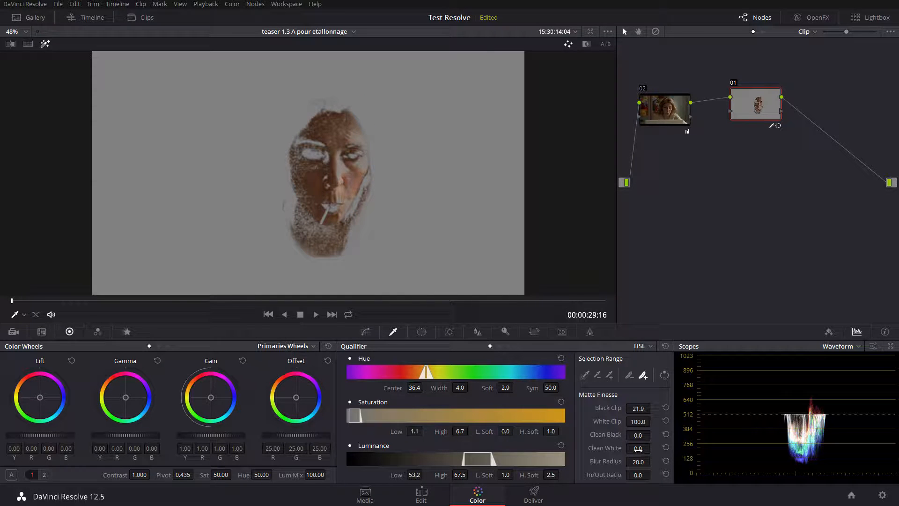
{"action": "left_click_drag", "start_coordinate": [638, 449], "coordinate": [637, 409]}
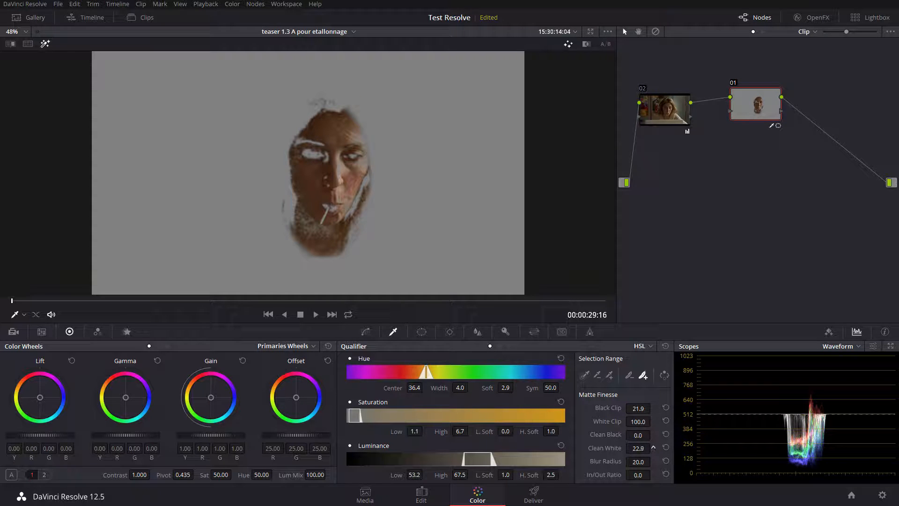
{"action": "left_click_drag", "start_coordinate": [634, 453], "coordinate": [633, 452]}
- Compare the cleaned skin key in the color highlight, the black-and-white matte and the normal image
{"action": "key", "text": "shift+h"}
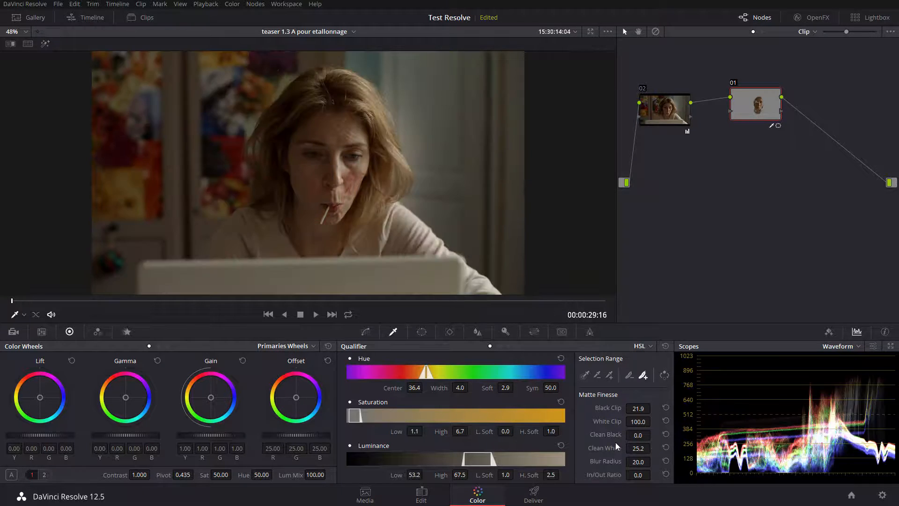
{"action": "key", "text": "shift+h"}
{"action": "key", "text": "shift+h"}
{"action": "key", "text": "shift+h"}
{"action": "key", "text": "shift+h"}
{"action": "key", "text": "shift+h"}
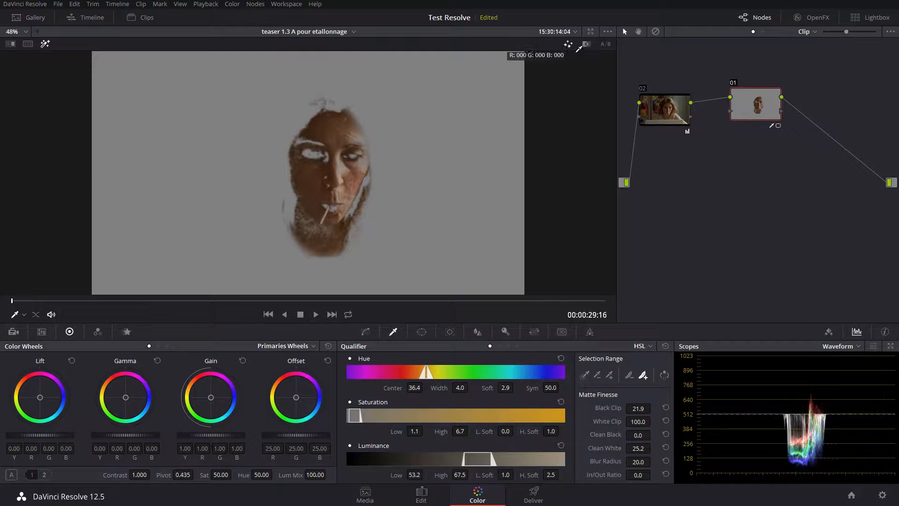
{"action": "left_click", "coordinate": [585, 45]}
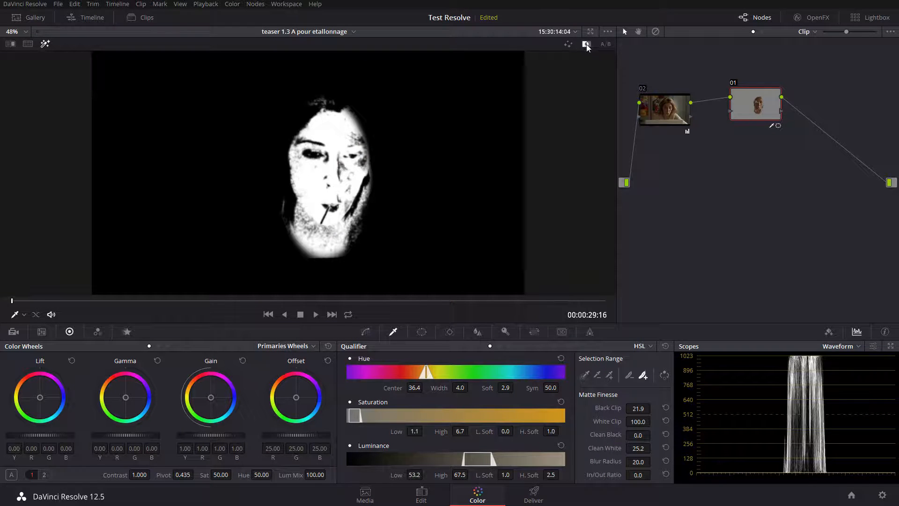
{"action": "key", "text": "shift+h"}
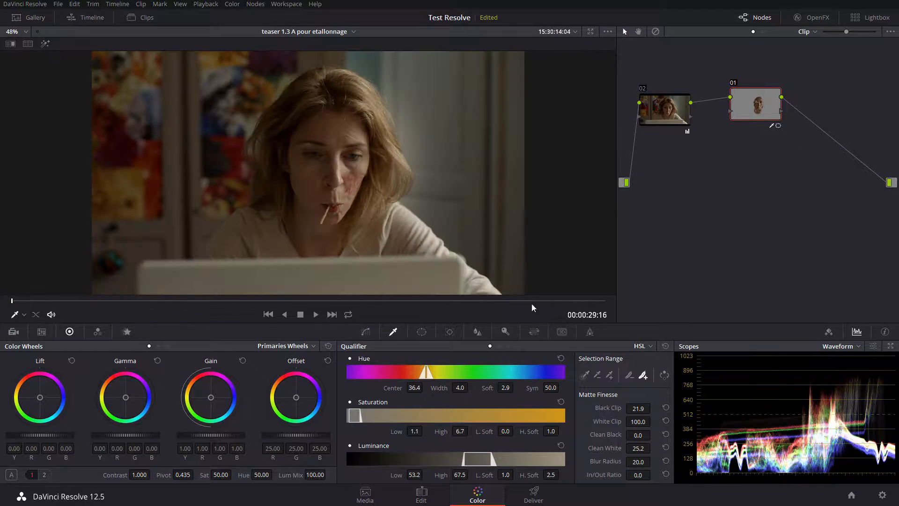
{"action": "key", "text": "shift+h"}
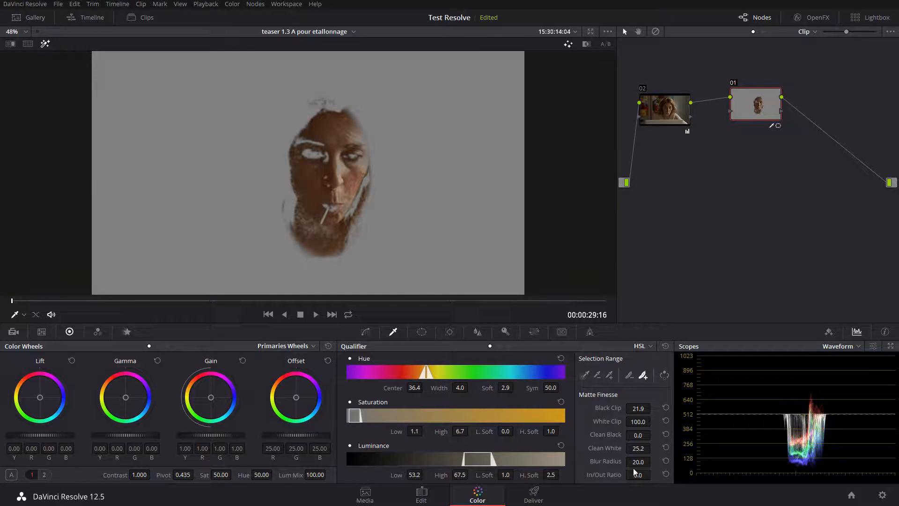
- Set the matte's Blur Radius to 21.8 and Clean White to 26.6, comparing the highlight with the normal image
{"action": "mouse_move", "coordinate": [635, 461]}
{"action": "left_mouse_down"}
{"action": "mouse_move", "coordinate": [653, 461]}
{"action": "mouse_move", "coordinate": [633, 461]}
{"action": "mouse_move", "coordinate": [638, 448]}
{"action": "left_mouse_up"}
{"action": "mouse_move", "coordinate": [637, 434]}
{"action": "left_mouse_down"}
{"action": "mouse_move", "coordinate": [653, 434]}
{"action": "mouse_move", "coordinate": [638, 435]}
{"action": "left_mouse_up"}
{"action": "key", "text": "shift+h"}
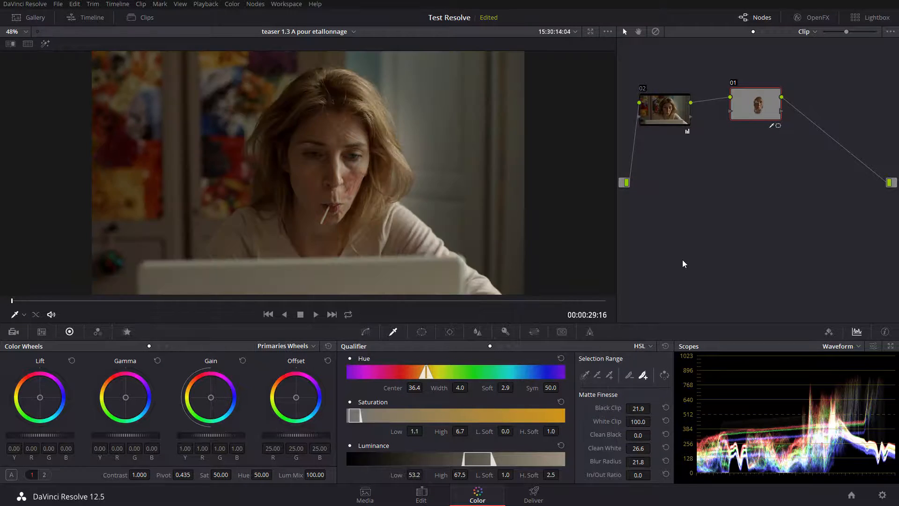
{"action": "key", "text": "shift+h"}
{"action": "key", "text": "shift+h"}
{"action": "key", "text": "shift+h"}
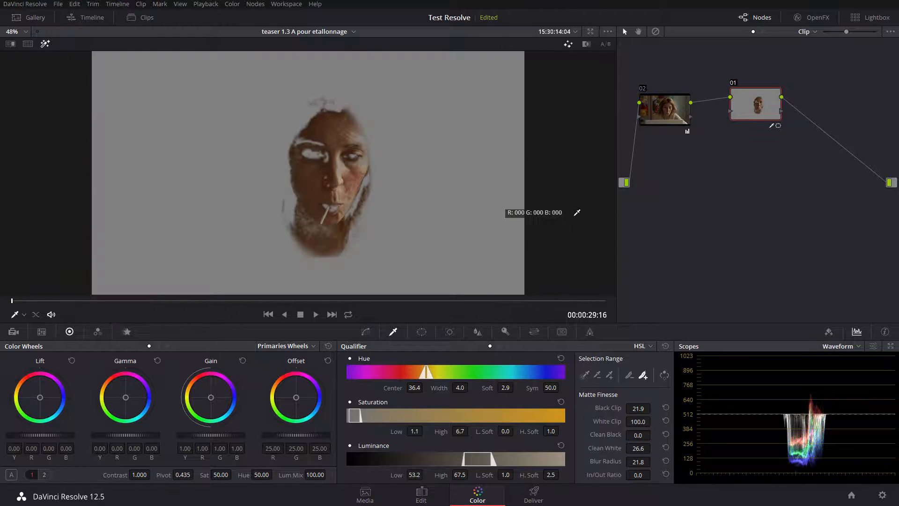
{"action": "key", "text": "shift+h"}
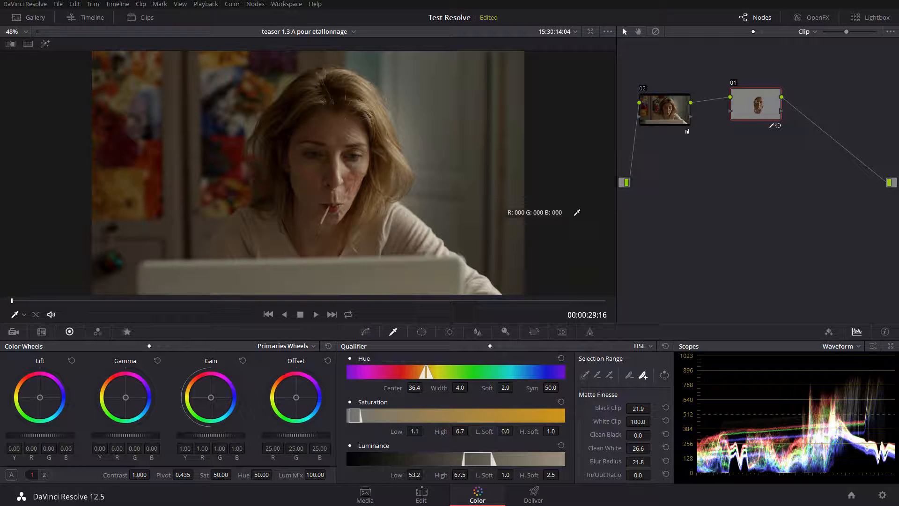
{"action": "key", "text": "shift+h"}
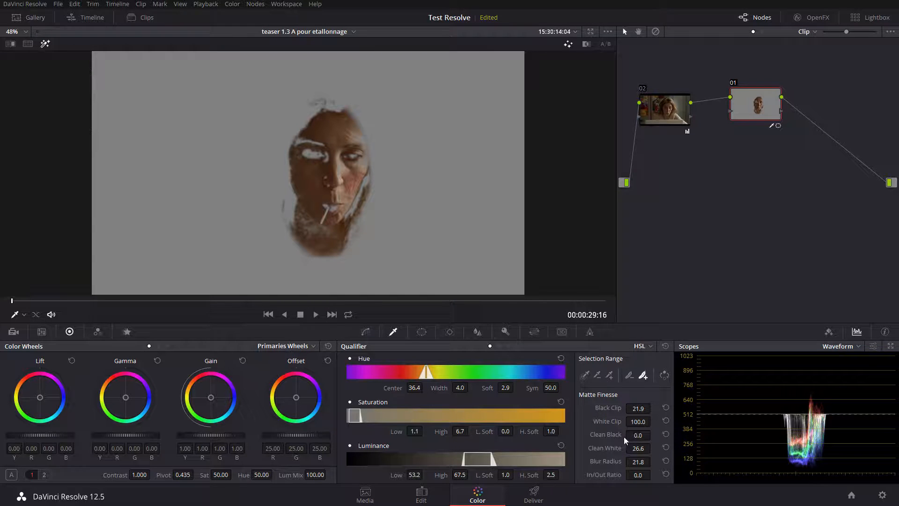
- Raise the matte's Blur Radius to 26.2 and check the skin selection with the highlight on and off
{"action": "left_click_drag", "start_coordinate": [637, 463], "coordinate": [655, 461]}
{"action": "key", "text": "shift+h"}
{"action": "key", "text": "shift+h"}
{"action": "key", "text": "shift+h"}
{"action": "key", "text": "shift+h"}
{"action": "key", "text": "shift+h"}
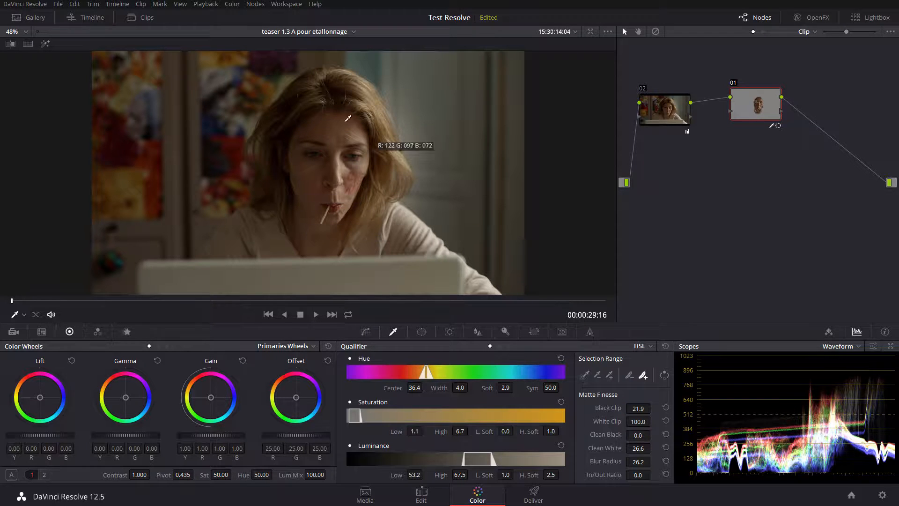
{"action": "key", "text": "shift+h"}
{"action": "key", "text": "shift+h"}
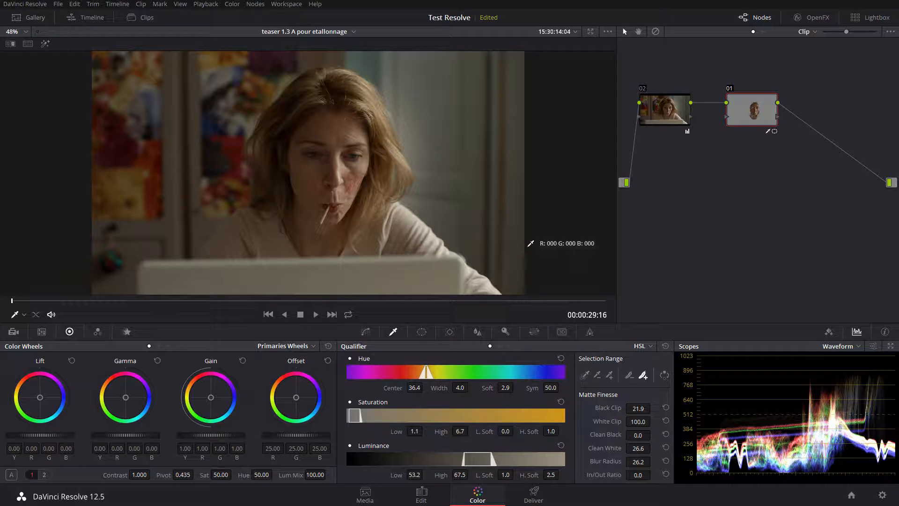
- Compare the shot with all its grading nodes bypassed and enabled
{"action": "key", "text": "shift+d"}
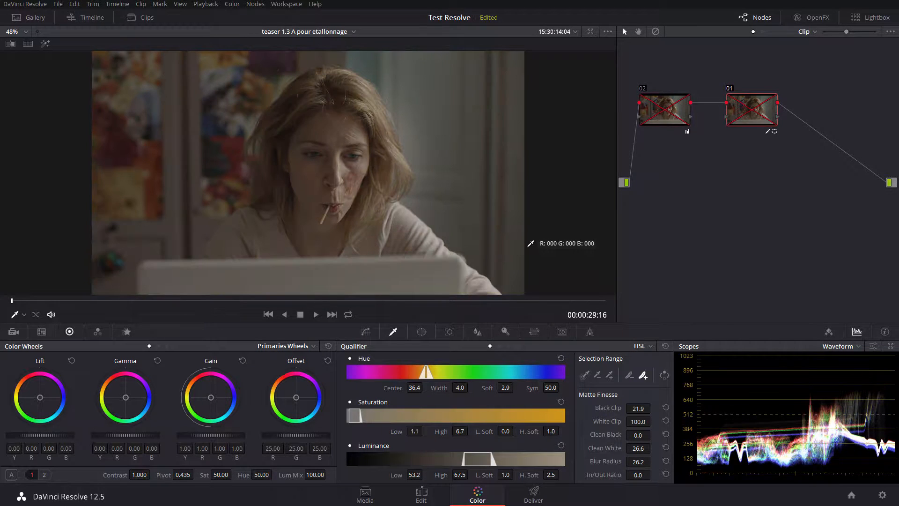
{"action": "key", "text": "shift+d"}
{"action": "key", "text": "shift+d"}
{"action": "key", "text": "shift+d"}
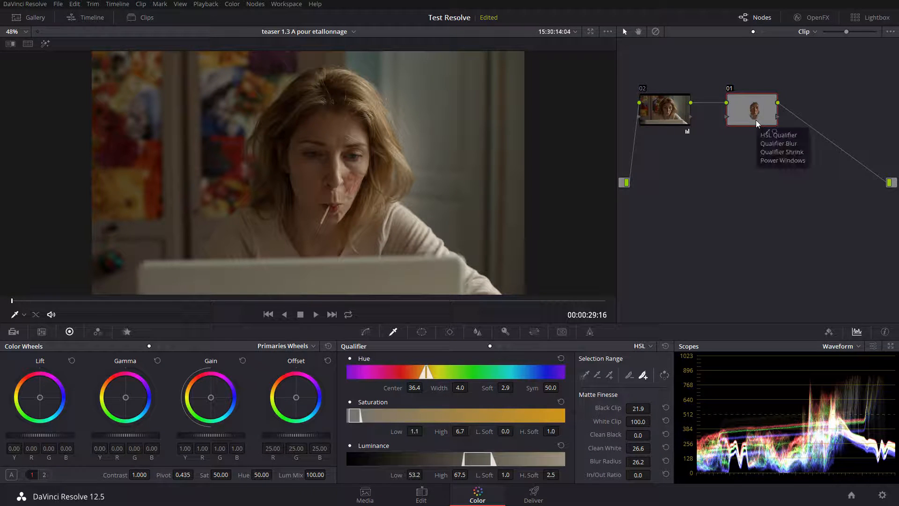
- Add a serial node after node 01, space the two nodes apart, and connect node 01's key output to the new node's key input
{"action": "key", "text": "alt+s"}
{"action": "left_click_drag", "start_coordinate": [749, 110], "coordinate": [738, 100]}
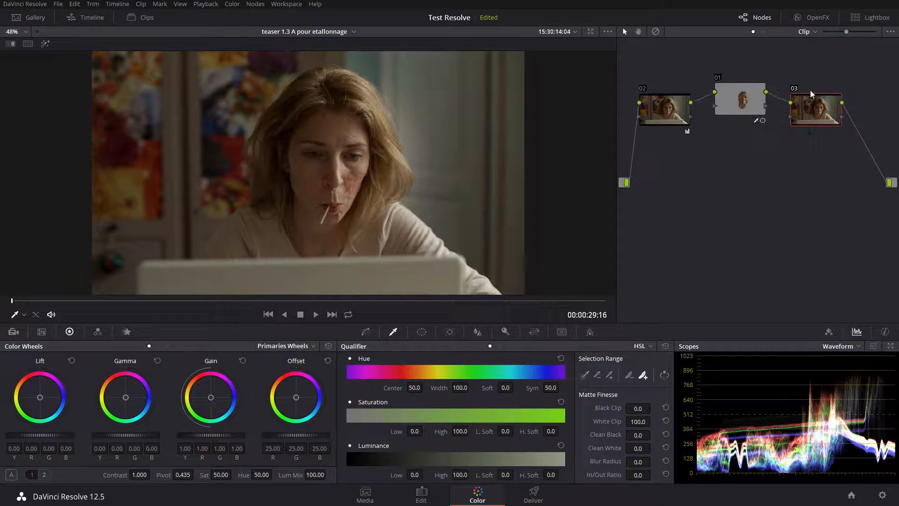
{"action": "left_click_drag", "start_coordinate": [810, 111], "coordinate": [821, 104]}
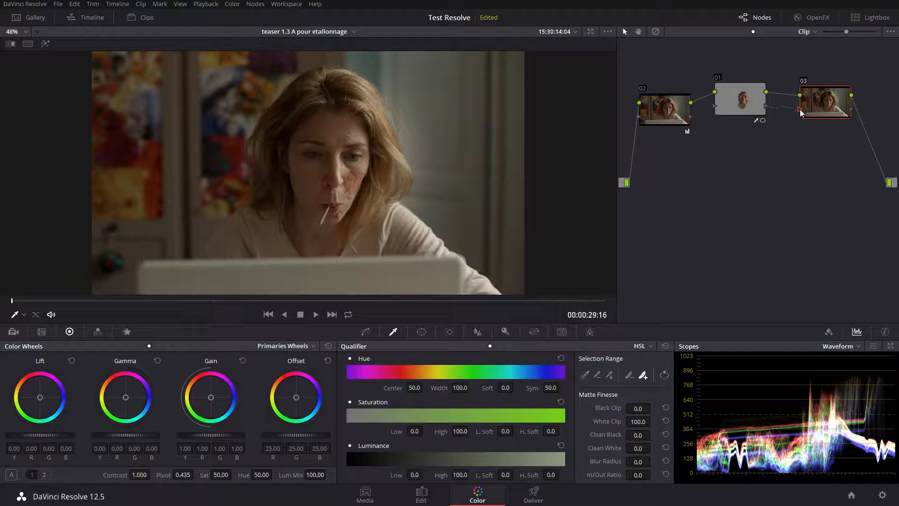
{"action": "left_click_drag", "start_coordinate": [800, 110], "coordinate": [799, 110]}
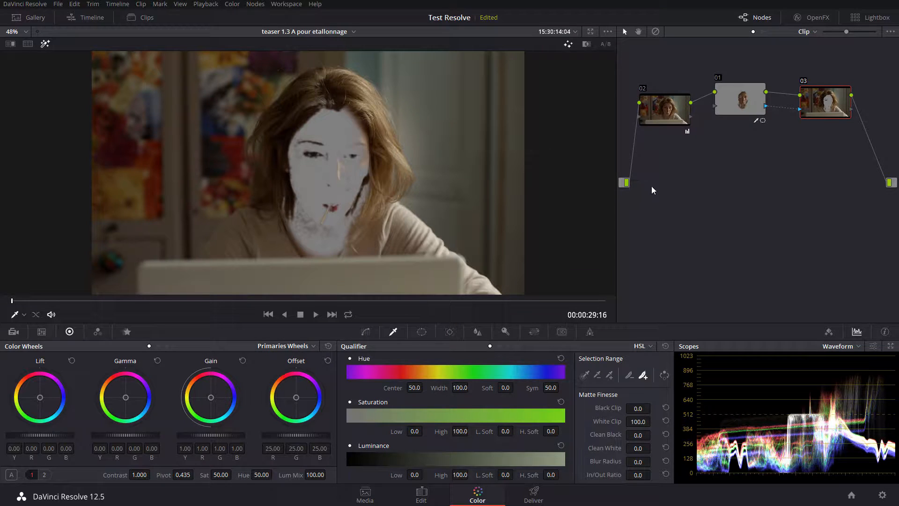
- Try inverting node 01's skin qualifier while viewing its highlight, and revert the inversion
{"action": "key", "text": "shift+h"}
{"action": "left_click", "coordinate": [751, 97]}
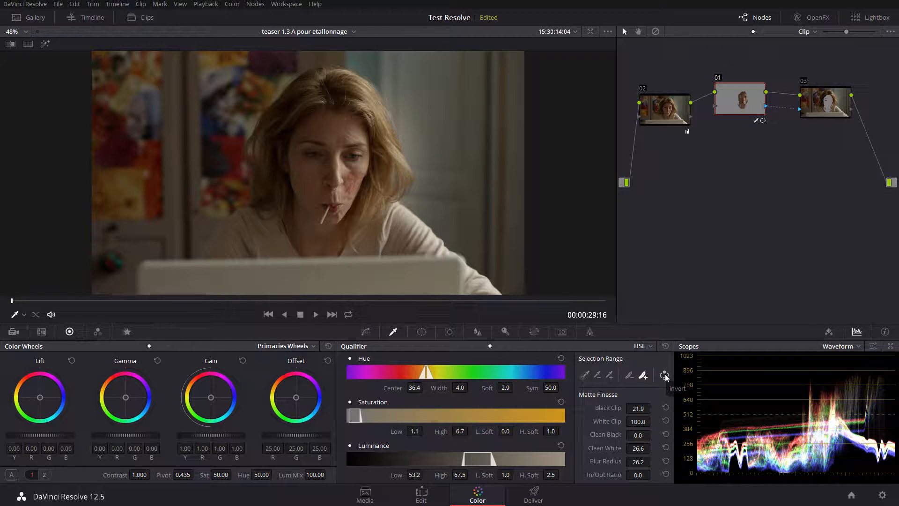
{"action": "key", "text": "shift+h"}
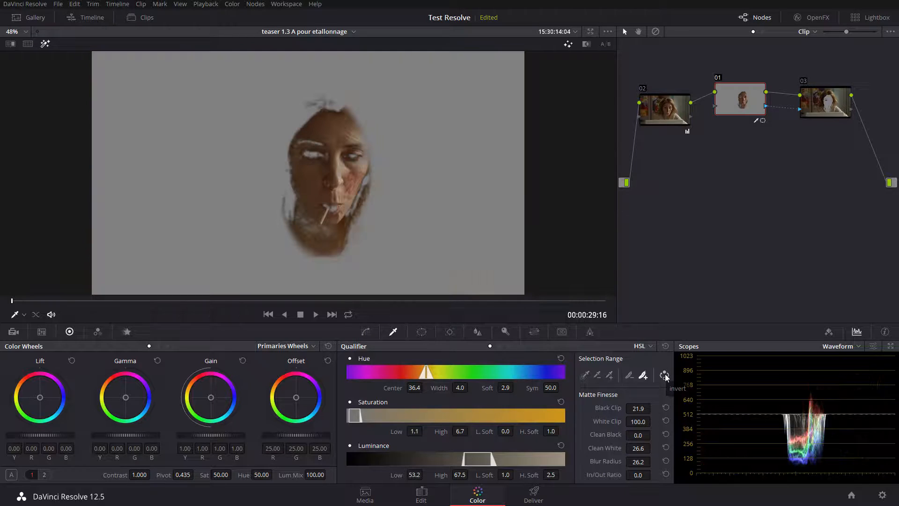
{"action": "left_click", "coordinate": [665, 376]}
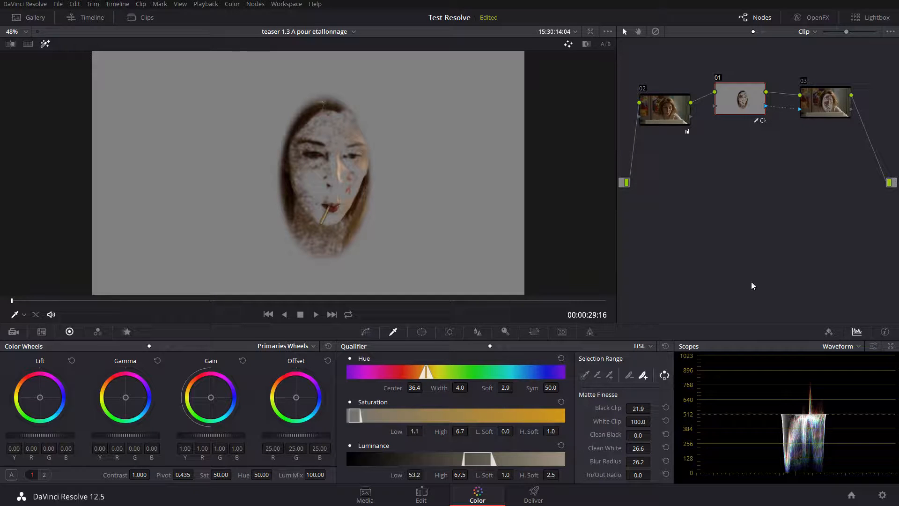
{"action": "key", "text": "ctrl+s"}
{"action": "left_click", "coordinate": [664, 375]}
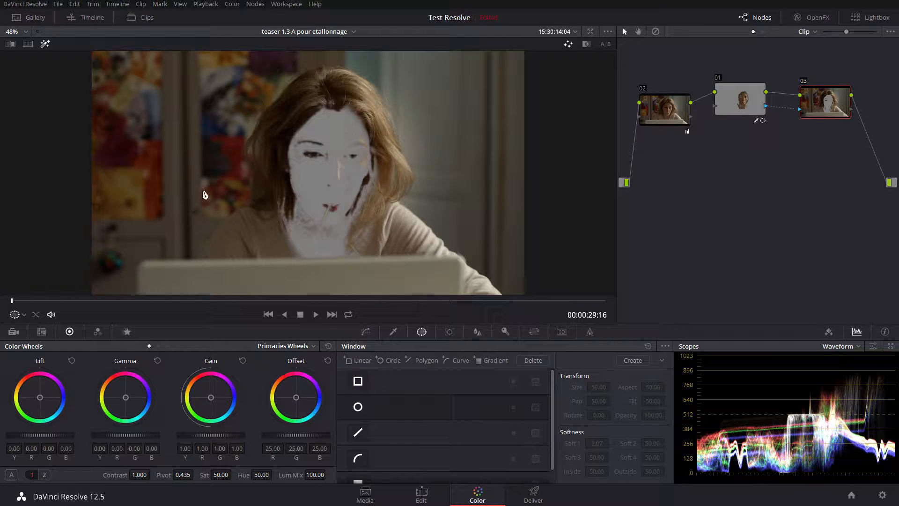
- With the highlight off, grade node 03 with Lift at 0.04, Gain at 0.93, Offset at 19.75 and Saturation at 41
{"action": "key", "text": "shift+h"}
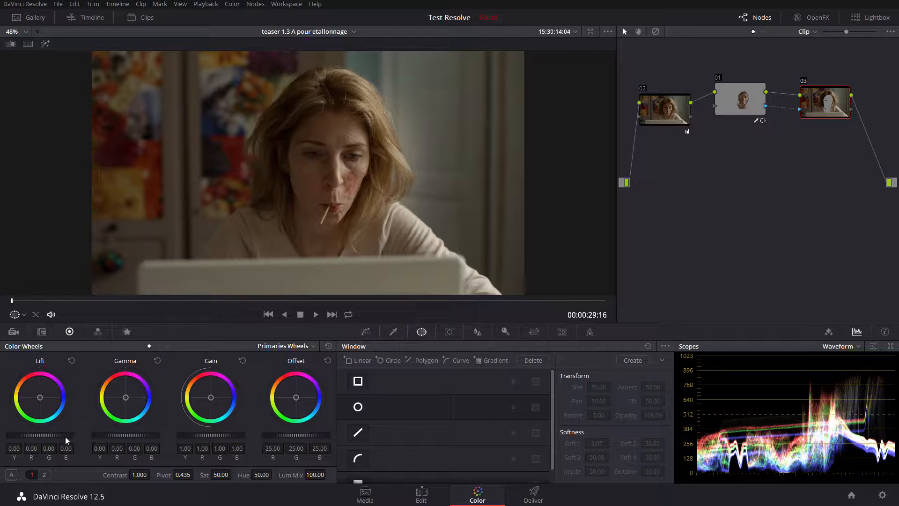
{"action": "left_click_drag", "start_coordinate": [35, 434], "coordinate": [54, 437]}
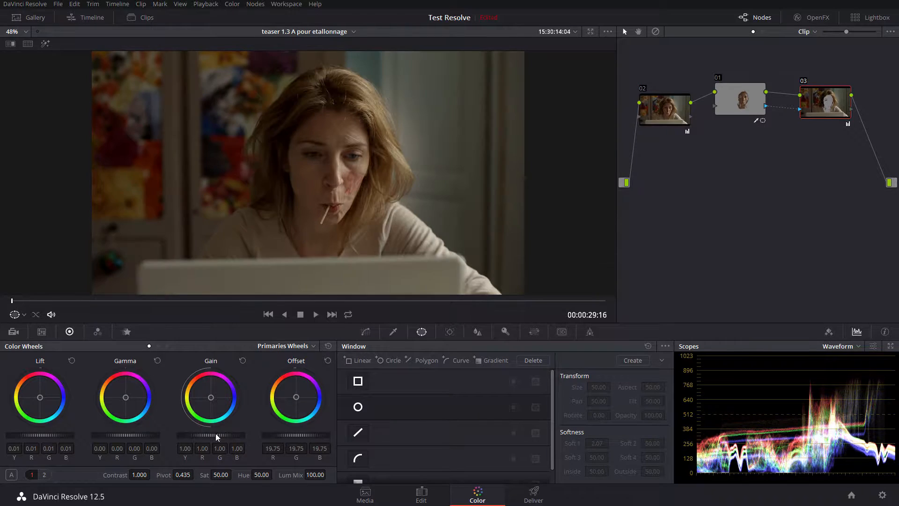
{"action": "left_click_drag", "start_coordinate": [215, 434], "coordinate": [203, 434]}
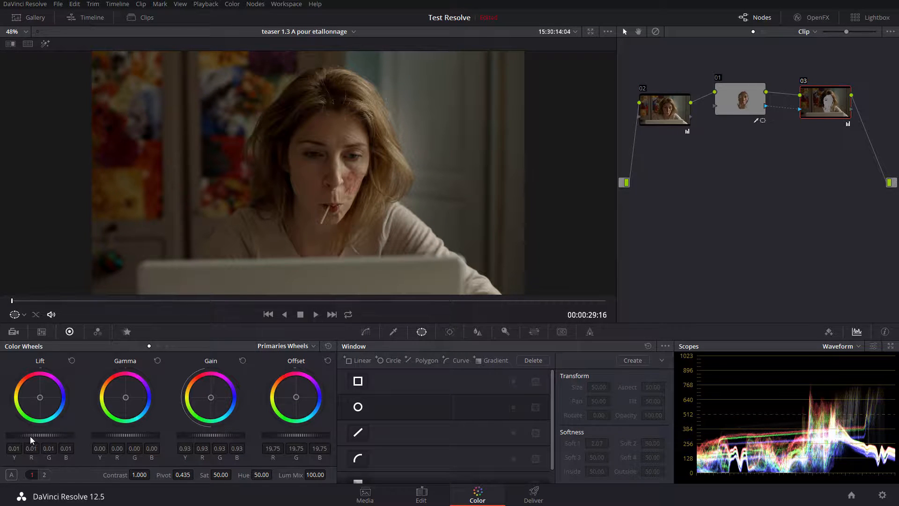
{"action": "left_click_drag", "start_coordinate": [30, 436], "coordinate": [36, 436]}
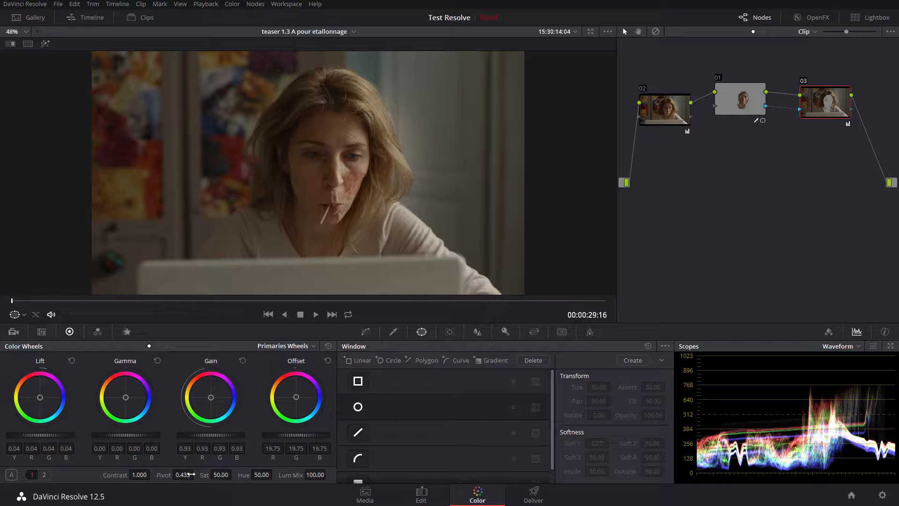
{"action": "mouse_move", "coordinate": [220, 475]}
{"action": "left_mouse_down"}
{"action": "mouse_move", "coordinate": [188, 475]}
{"action": "mouse_move", "coordinate": [228, 473]}
{"action": "left_mouse_up"}
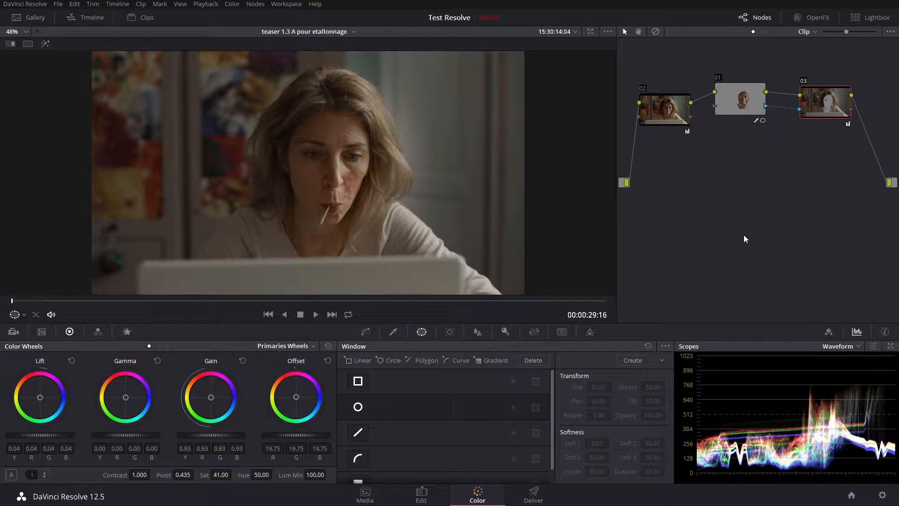
- Compare the shot with and without its grade, bypassing the grades and disabling all nodes
{"action": "key", "text": "shift+d"}
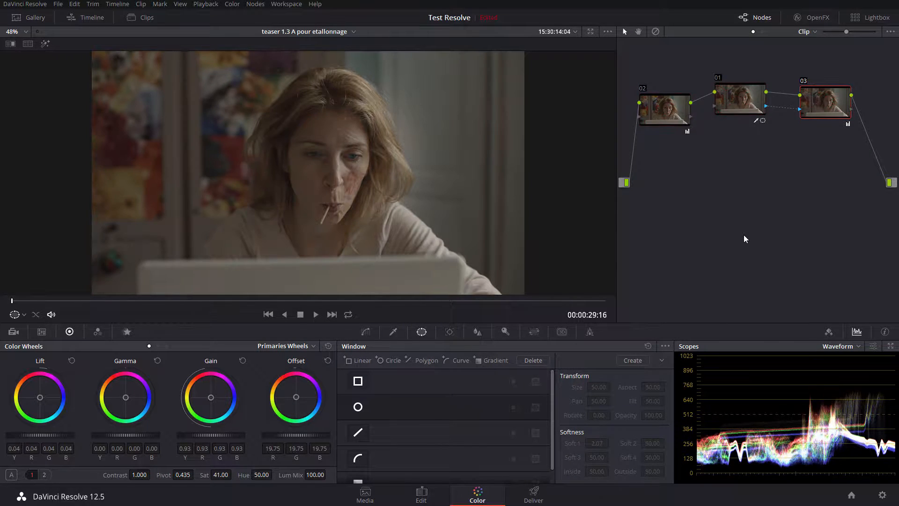
{"action": "key", "text": "shift+d"}
{"action": "key", "text": "shift+d"}
{"action": "key", "text": "shift+d"}
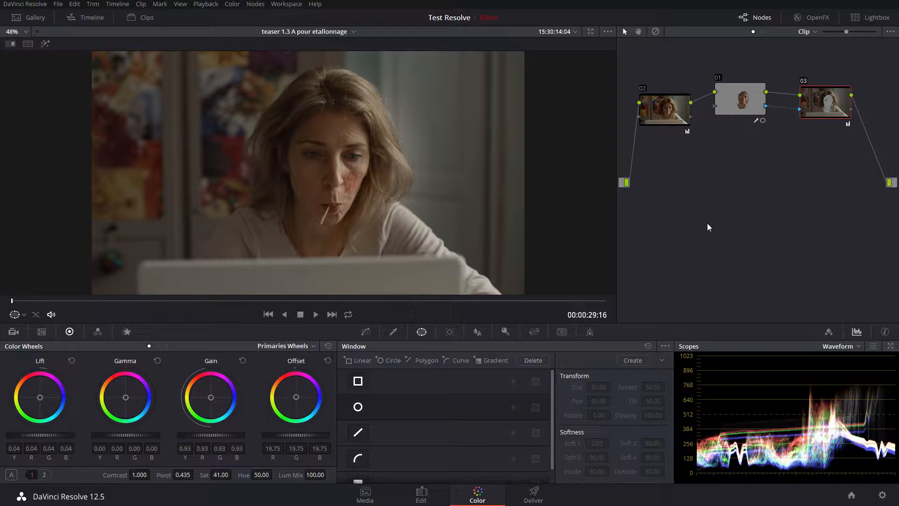
{"action": "key", "text": "alt+d"}
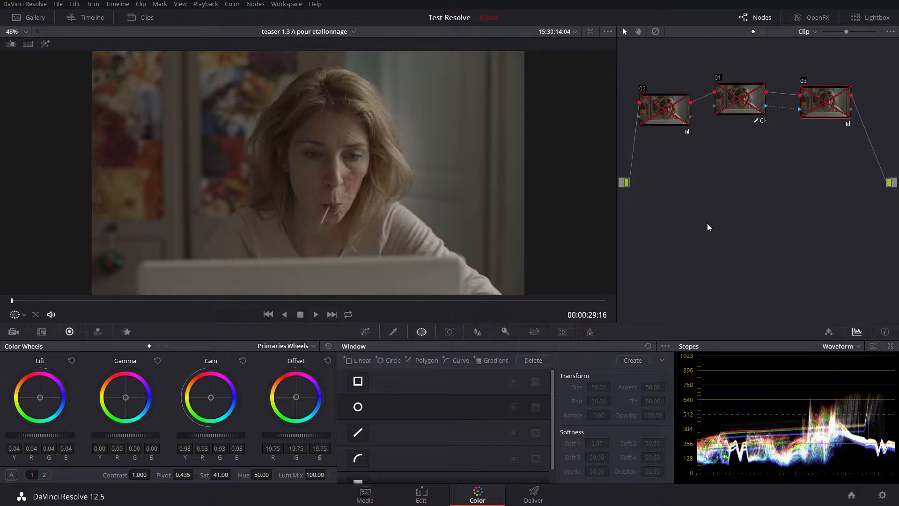
{"action": "key", "text": "alt+d"}
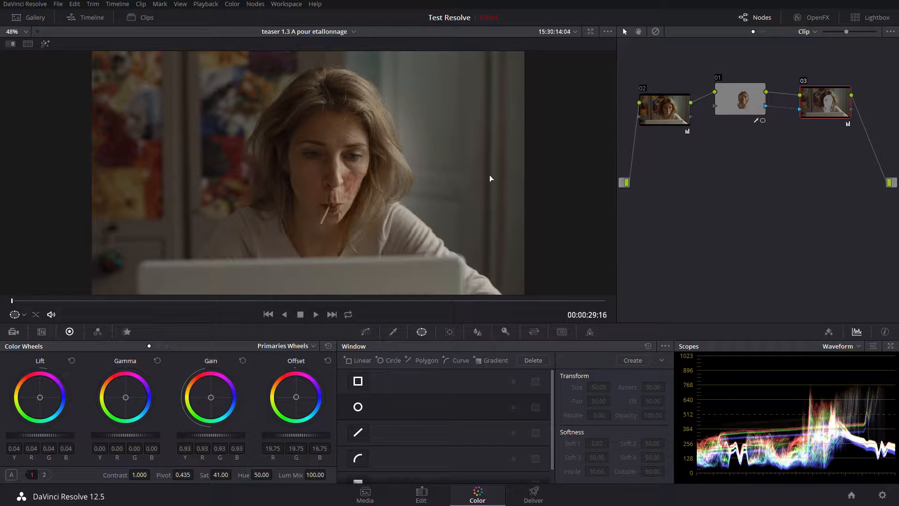
- Set node 02's Saturation to 56.4 and reselect node 03
{"action": "left_click", "coordinate": [661, 110]}
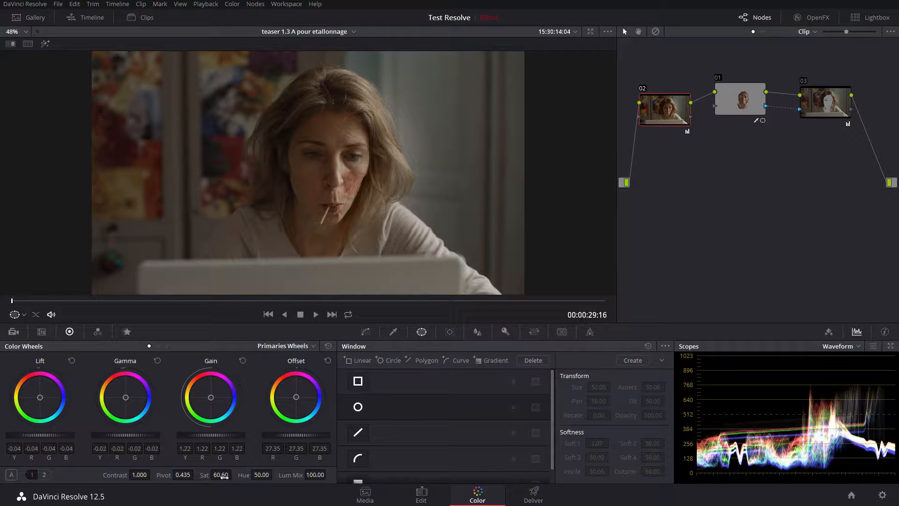
{"action": "left_click_drag", "start_coordinate": [225, 475], "coordinate": [215, 475]}
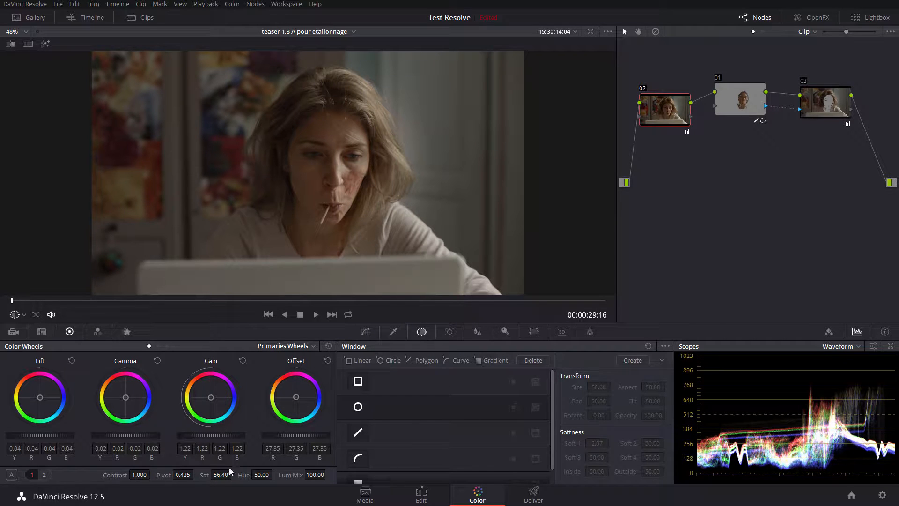
{"action": "left_click", "coordinate": [835, 95]}
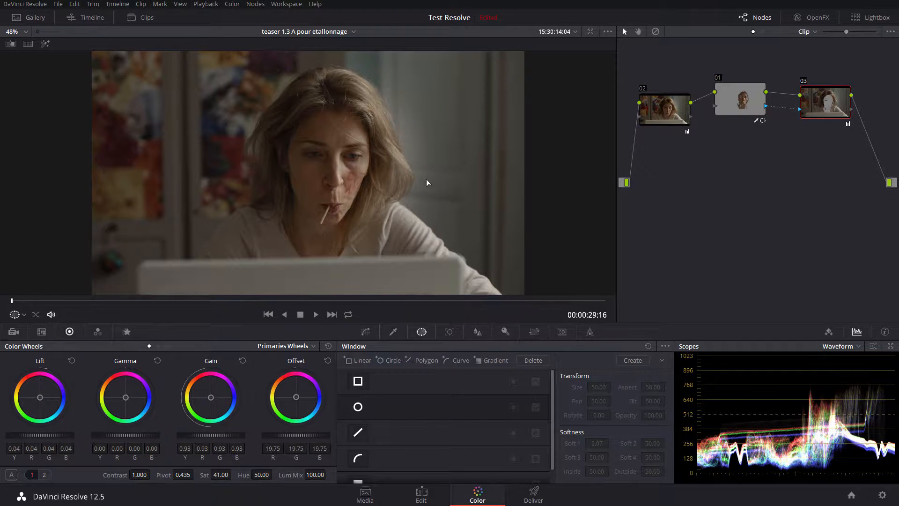
- Compare the reworked grade with the original image by disabling and enabling all nodes several times
{"action": "key", "text": "alt+d"}
{"action": "key", "text": "alt+d"}
{"action": "key", "text": "alt+d"}
{"action": "key", "text": "alt+d"}
{"action": "key", "text": "alt+d"}
{"action": "key", "text": "alt+d"}
- Demonstrate switching the Hue, Saturation and Luminance components of node 03's HSL qualifier off and back on
{"action": "left_click", "coordinate": [392, 332]}
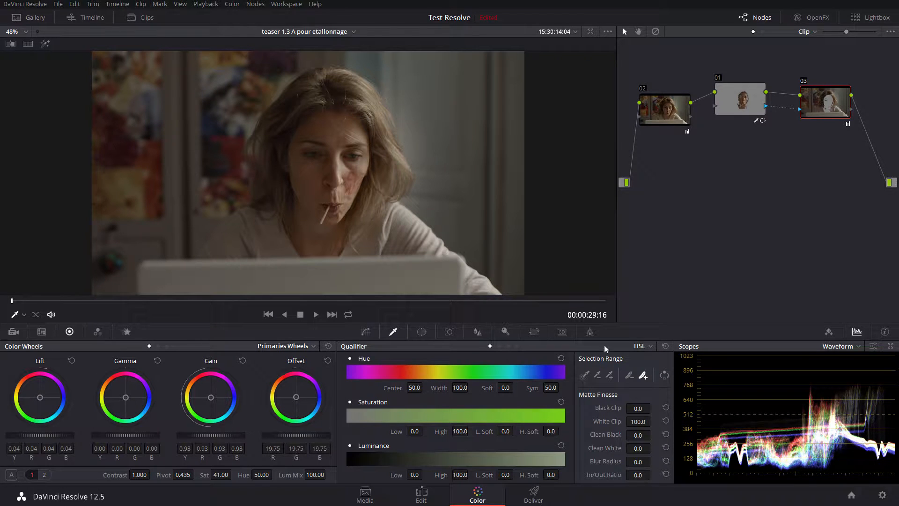
{"action": "left_click", "coordinate": [650, 347]}
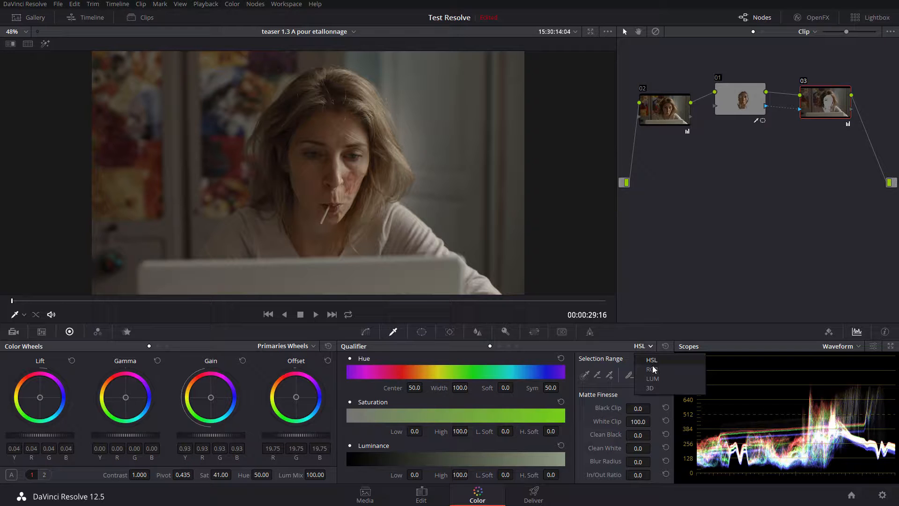
{"action": "left_click", "coordinate": [651, 279]}
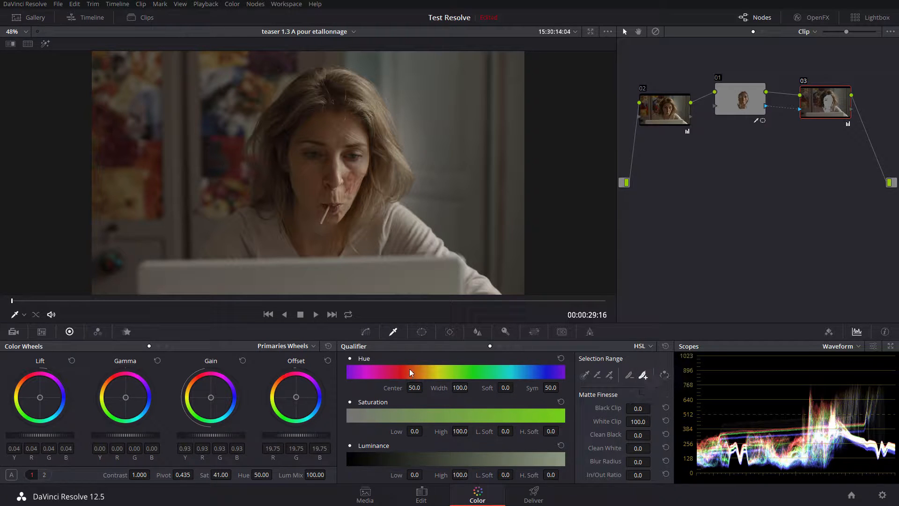
{"action": "left_click", "coordinate": [349, 359]}
{"action": "left_click", "coordinate": [350, 358]}
{"action": "left_click", "coordinate": [349, 359]}
{"action": "left_click", "coordinate": [350, 359]}
{"action": "left_click", "coordinate": [349, 359]}
{"action": "left_click", "coordinate": [350, 358]}
{"action": "left_click", "coordinate": [350, 401]}
{"action": "left_click", "coordinate": [350, 402]}
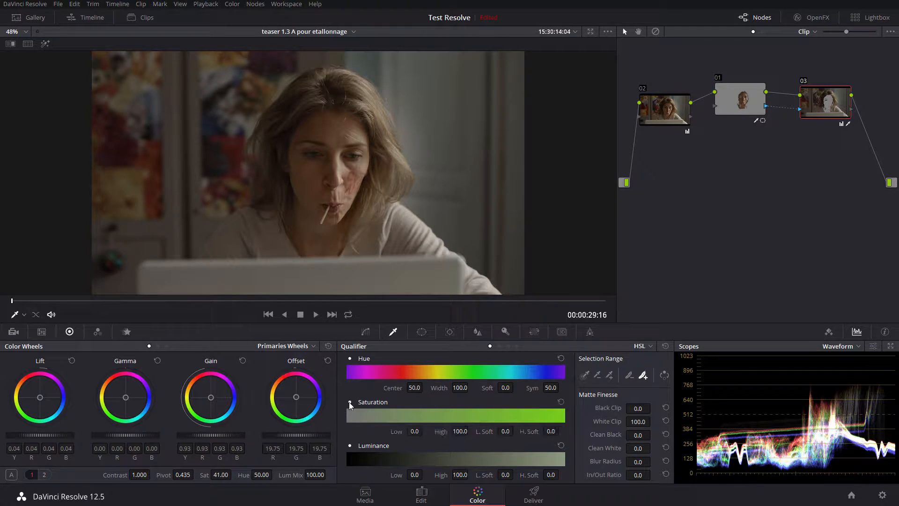
{"action": "left_click", "coordinate": [350, 446]}
{"action": "left_click", "coordinate": [349, 445]}
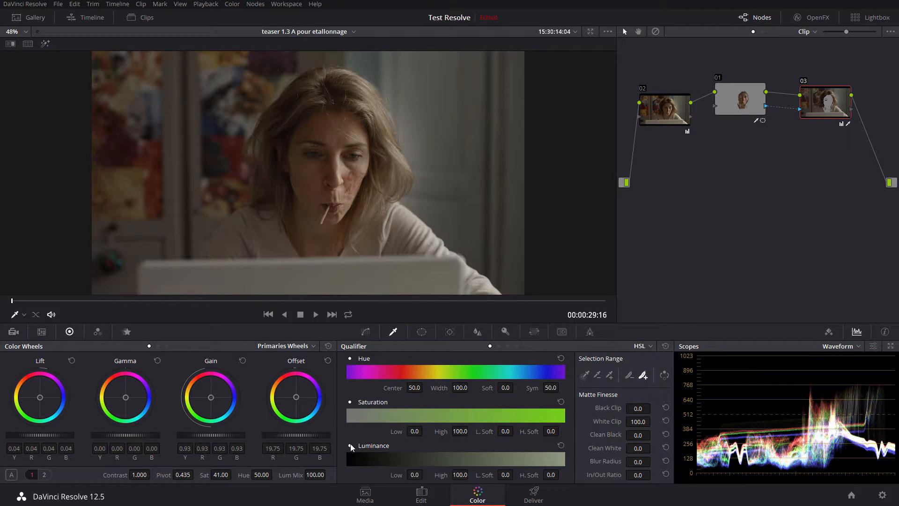
- Examine the qualifier's LUM, RGB and 3D modes on node 03 and return it to HSL
{"action": "left_click", "coordinate": [651, 347]}
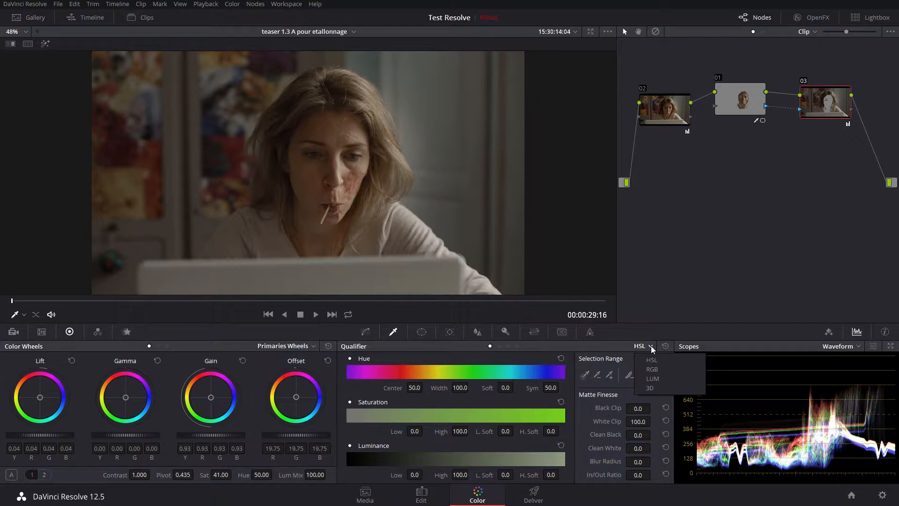
{"action": "left_click", "coordinate": [653, 379]}
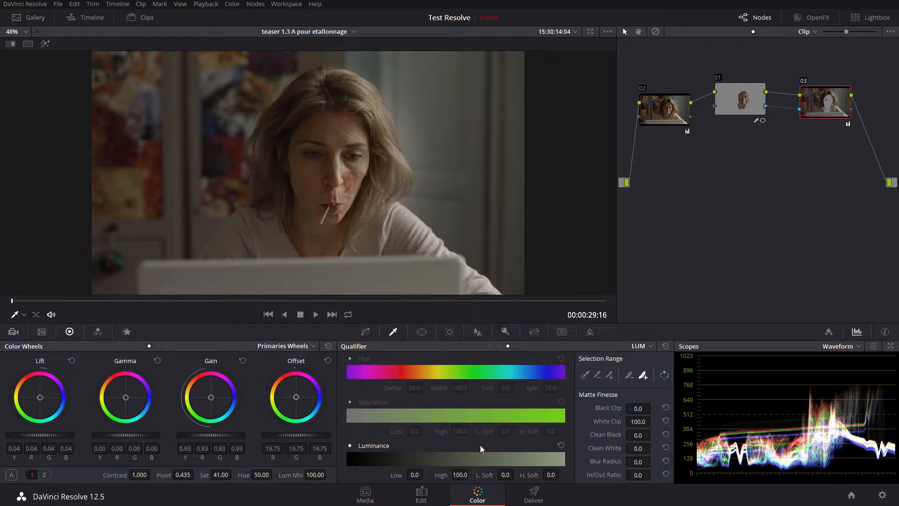
{"action": "left_click", "coordinate": [647, 346]}
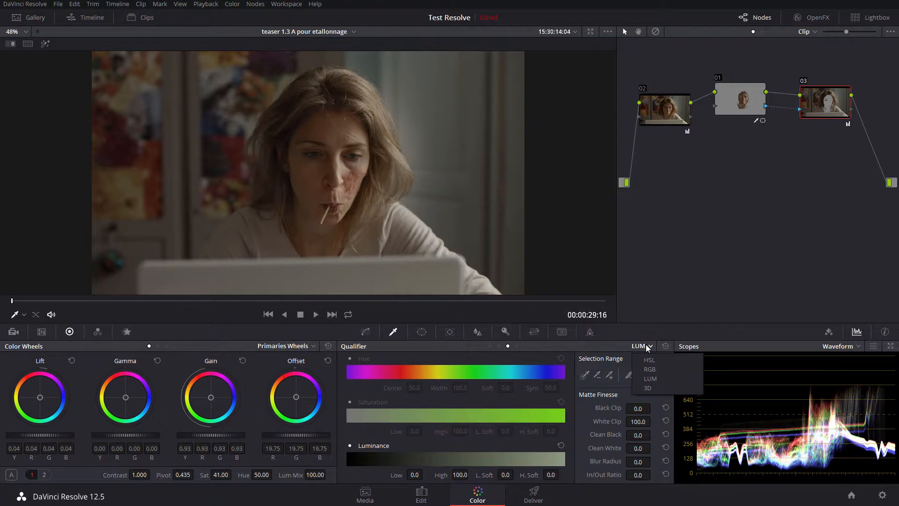
{"action": "left_click", "coordinate": [650, 370]}
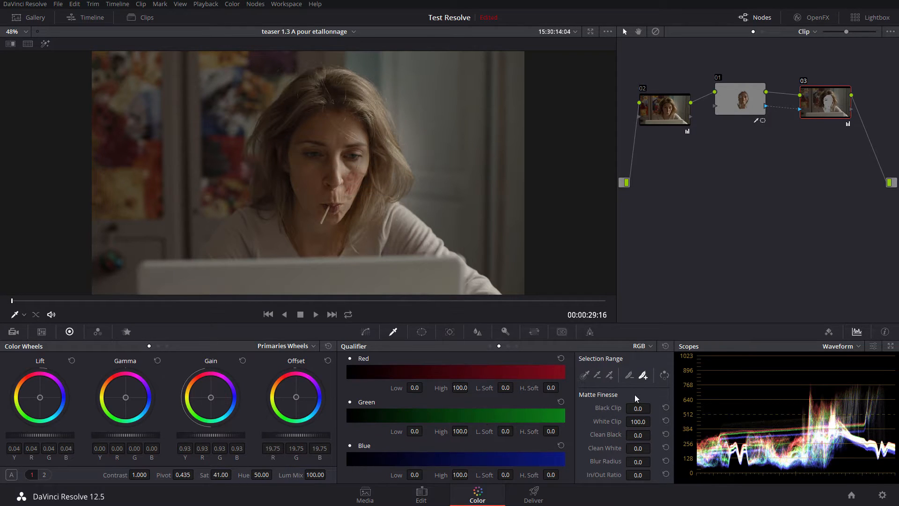
{"action": "left_click", "coordinate": [649, 347]}
{"action": "left_click", "coordinate": [651, 358]}
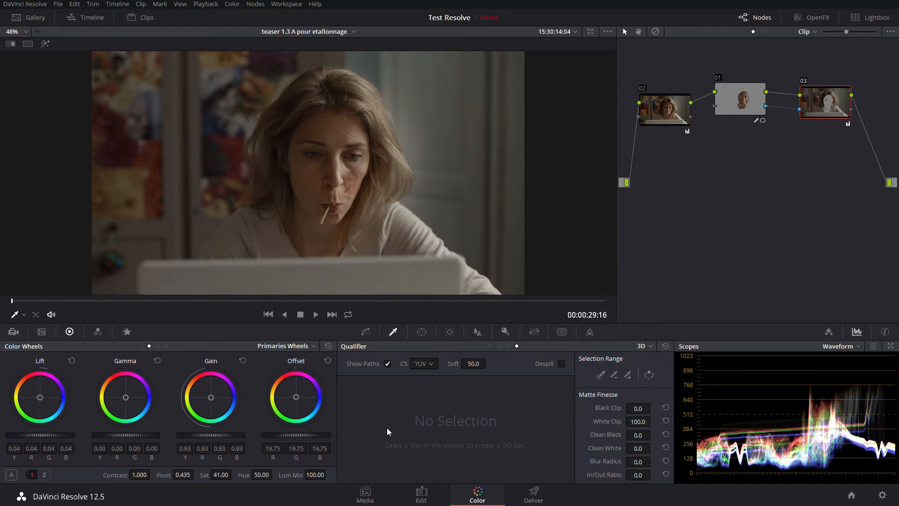
{"action": "left_click", "coordinate": [648, 347]}
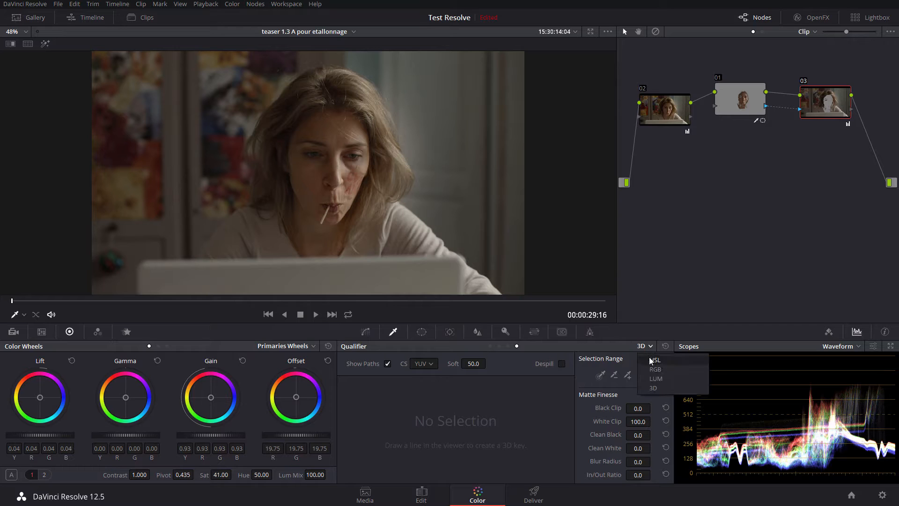
{"action": "left_click", "coordinate": [654, 360]}
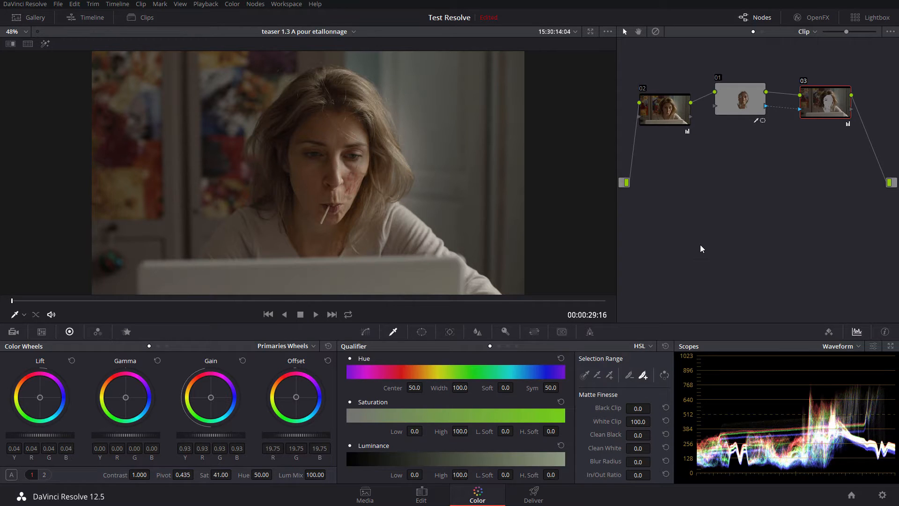